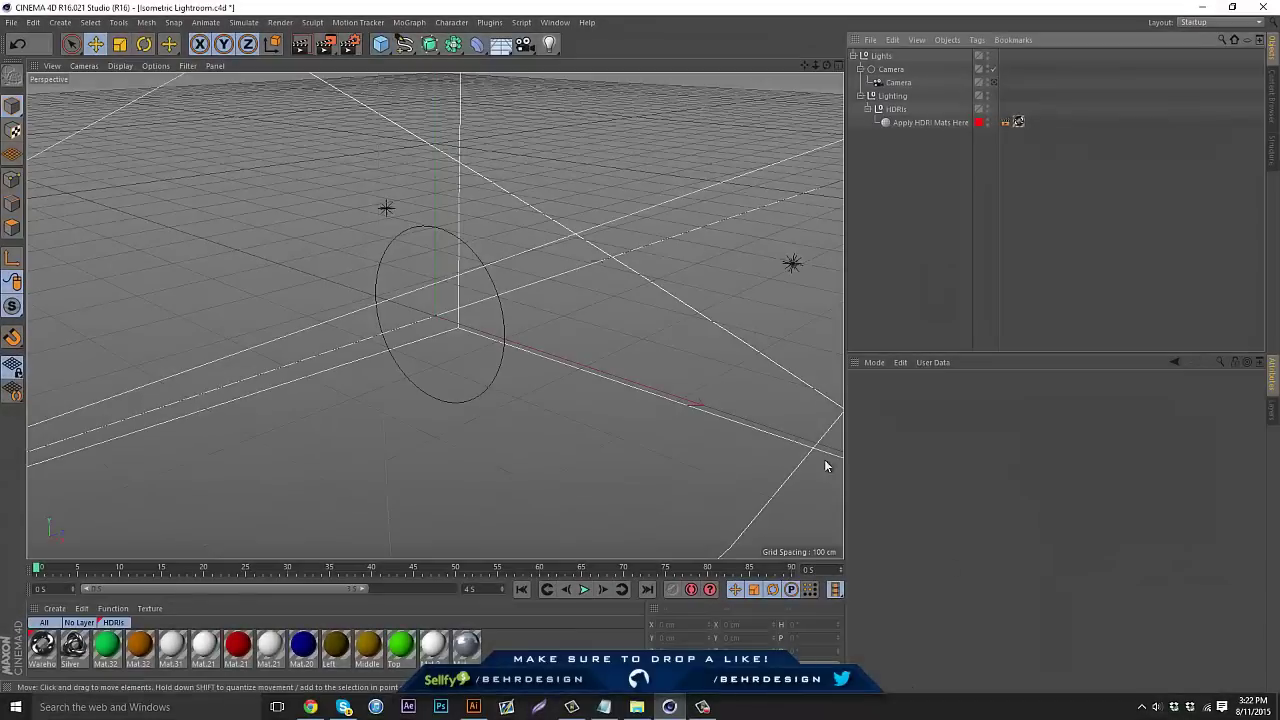
Step: Delete the camera and its parent Camera circle from the Lights group and collapse the group
{"action": "left_click", "coordinate": [899, 84]}
{"action": "key", "text": "Delete"}
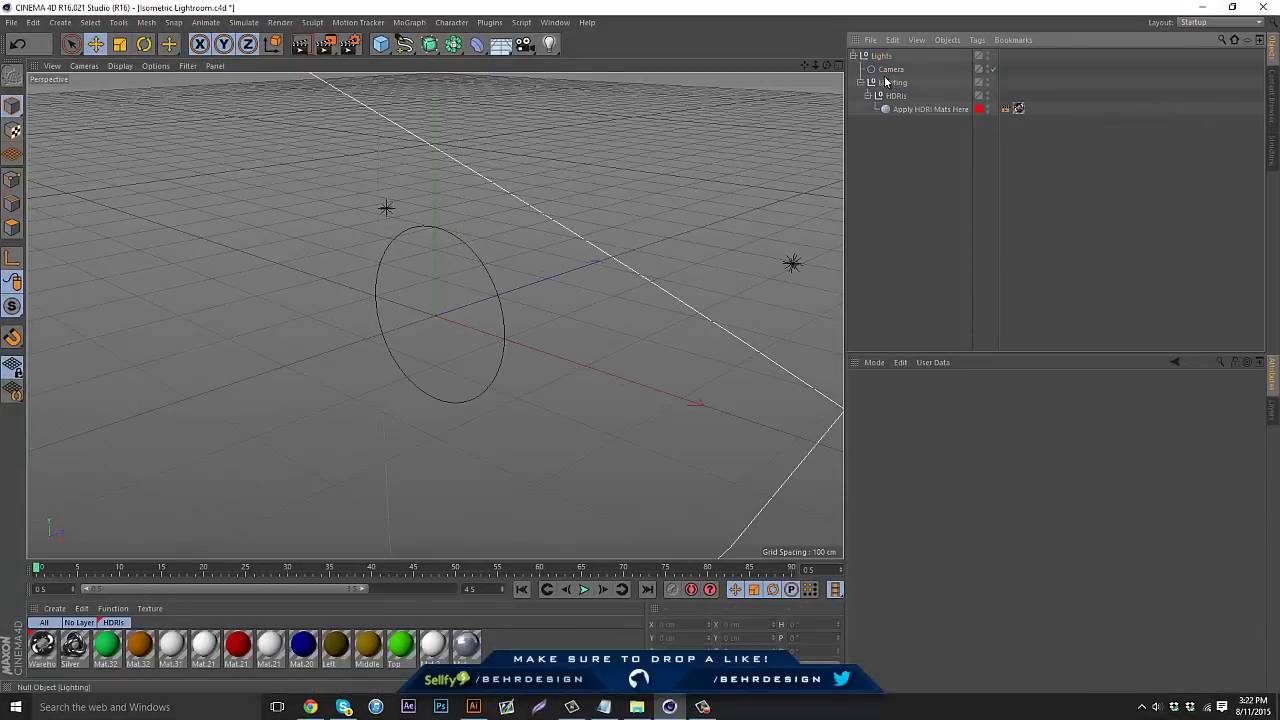
{"action": "left_click", "coordinate": [885, 69]}
{"action": "key", "text": "Delete"}
{"action": "left_click", "coordinate": [866, 66]}
{"action": "key", "text": "Delete"}
{"action": "left_click", "coordinate": [866, 55]}
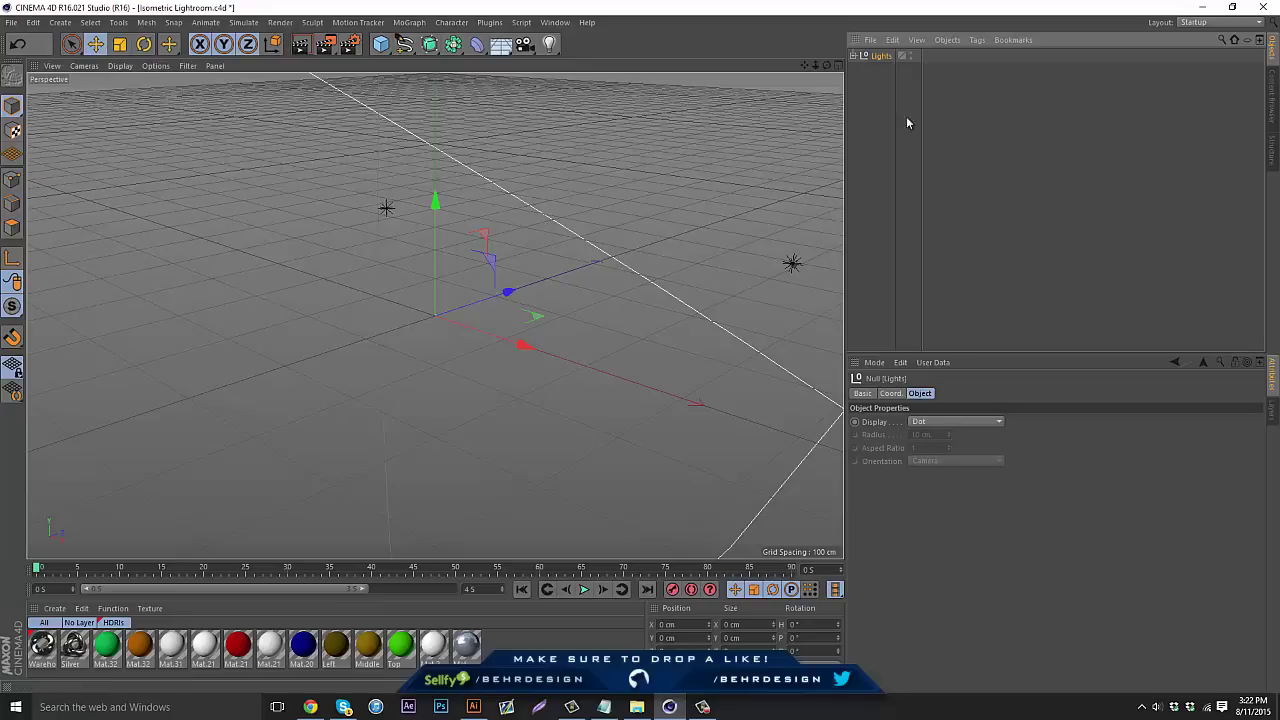
Step: Extend the timeline's preview range to the full project length
{"action": "left_click_drag", "start_coordinate": [826, 70], "coordinate": [642, 351]}
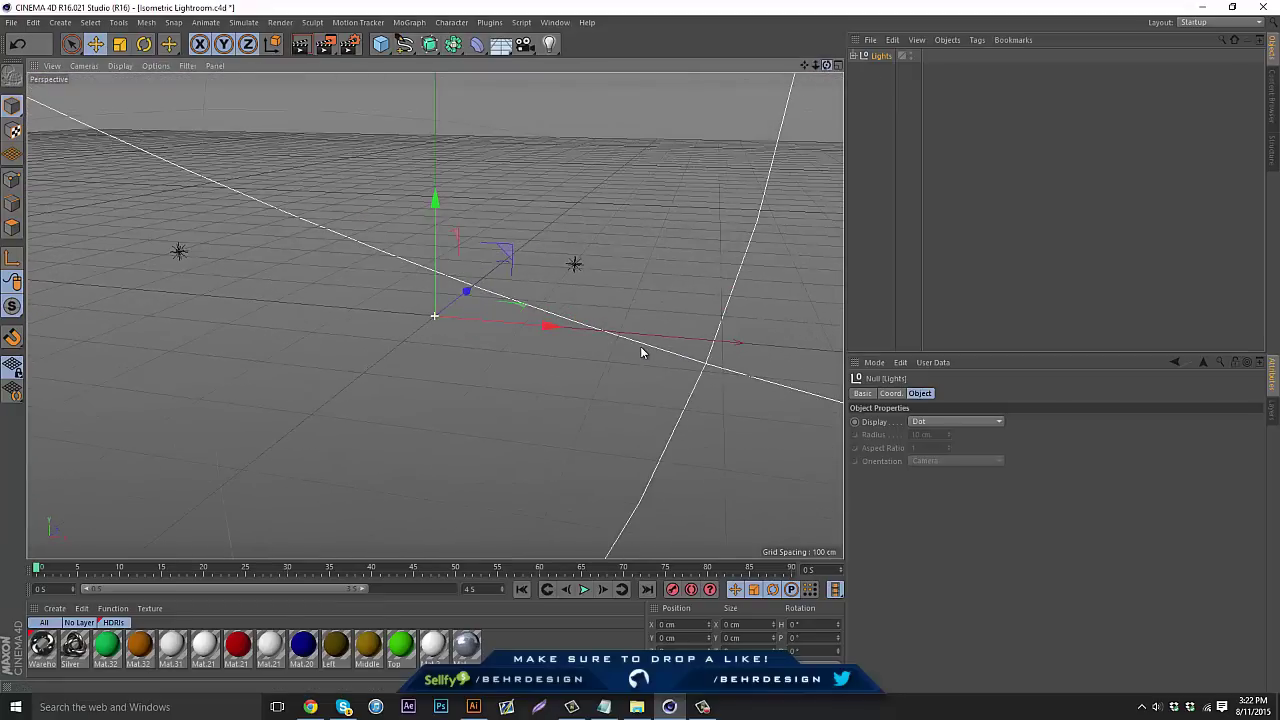
{"action": "left_click", "coordinate": [910, 126]}
{"action": "left_click_drag", "start_coordinate": [825, 66], "coordinate": [642, 352]}
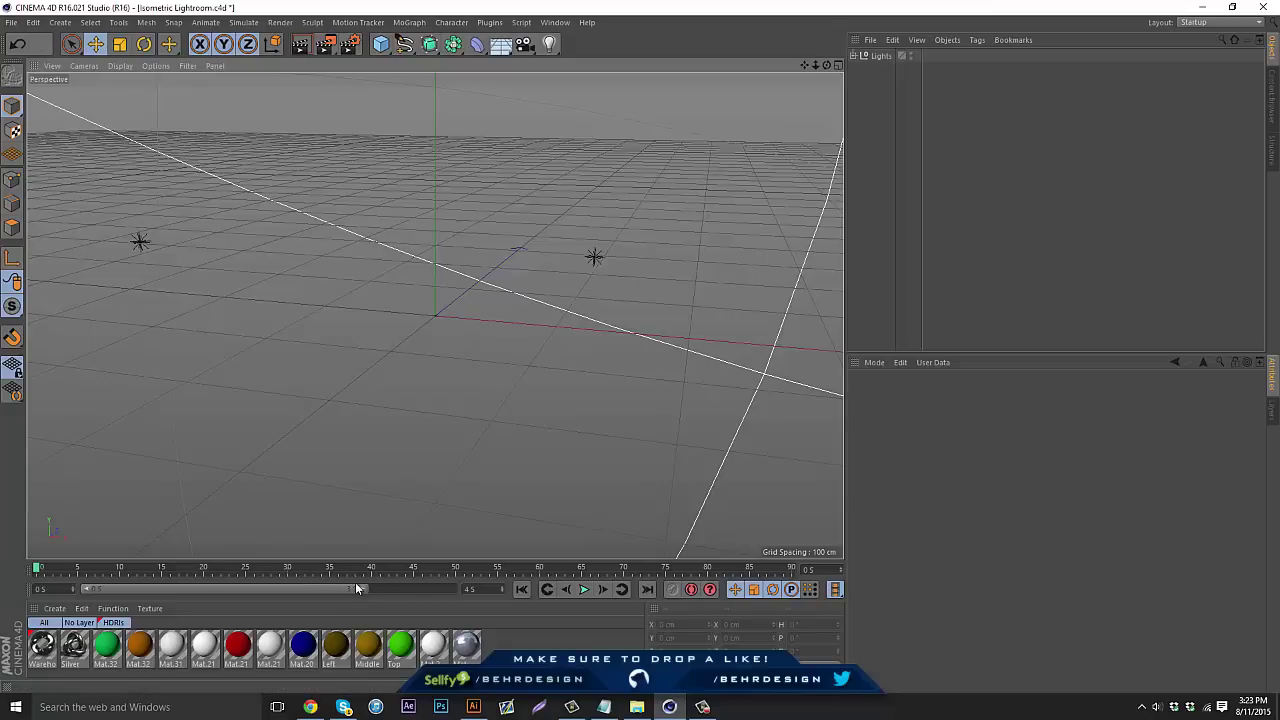
{"action": "left_click_drag", "start_coordinate": [360, 588], "coordinate": [498, 591]}
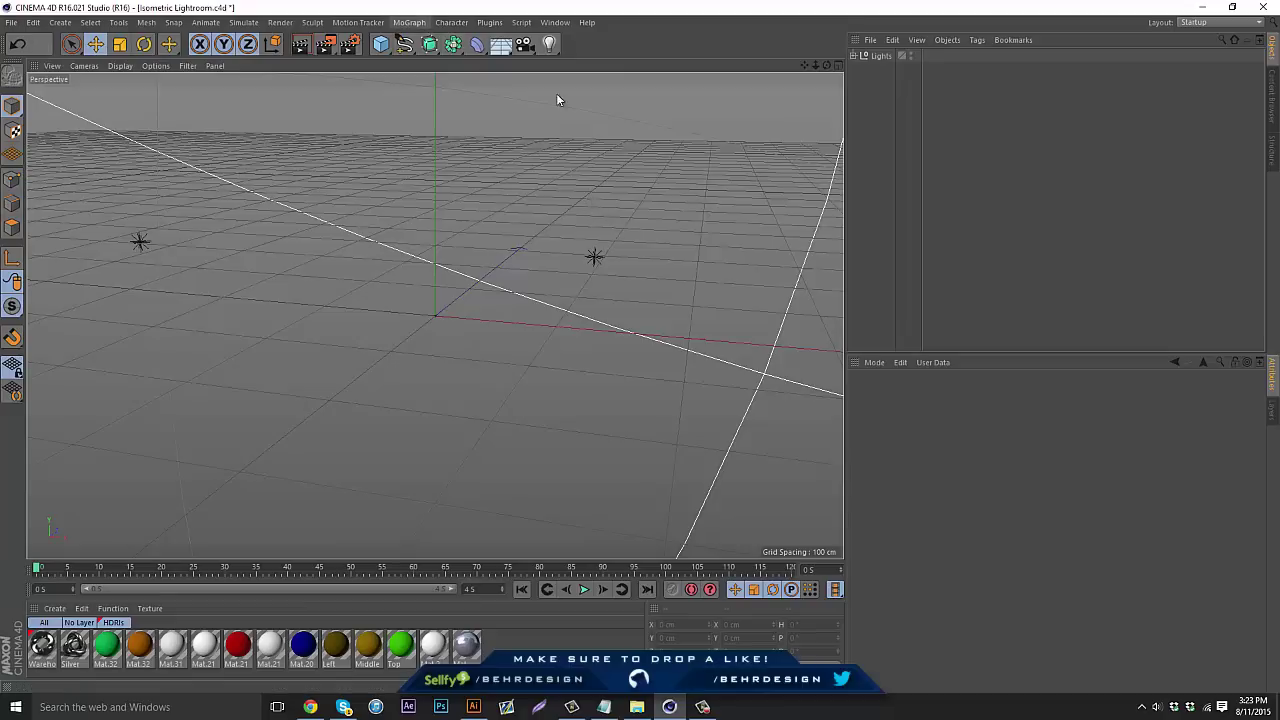
Step: Add a plane at the origin and enlarge it to about 738 cm wide by 1019 cm high
{"action": "left_click", "coordinate": [380, 44]}
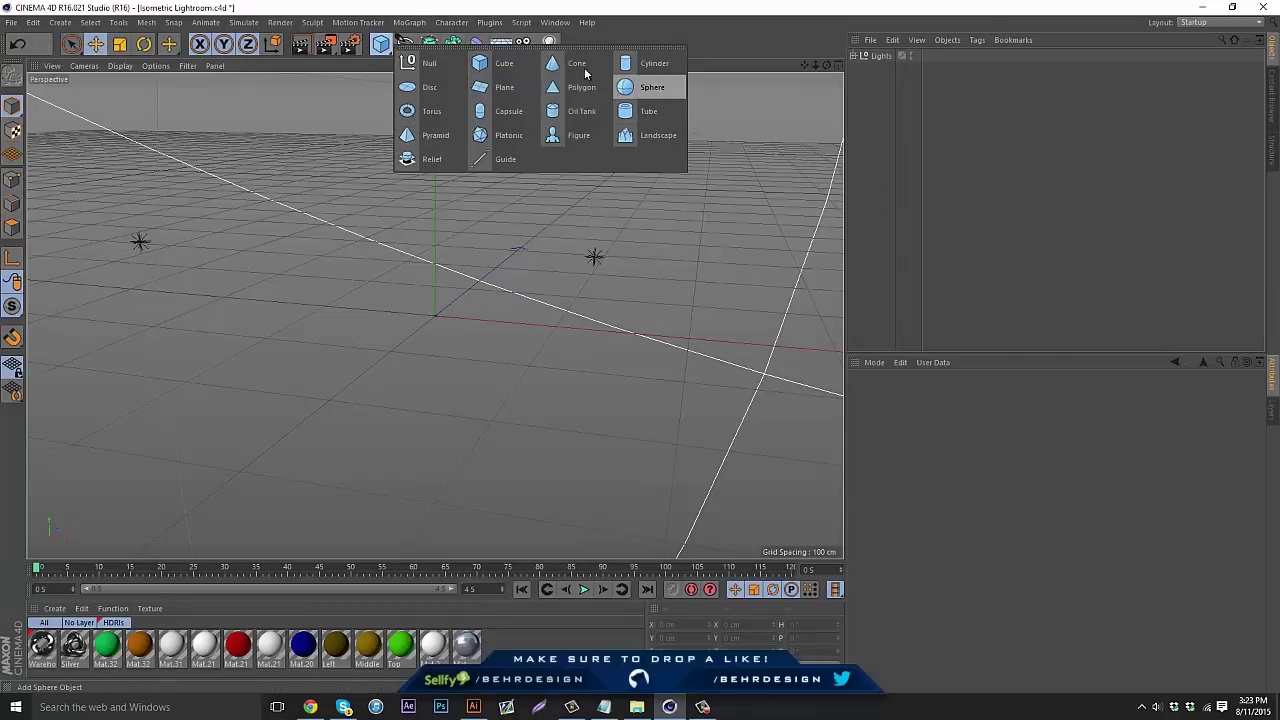
{"action": "left_click", "coordinate": [462, 96]}
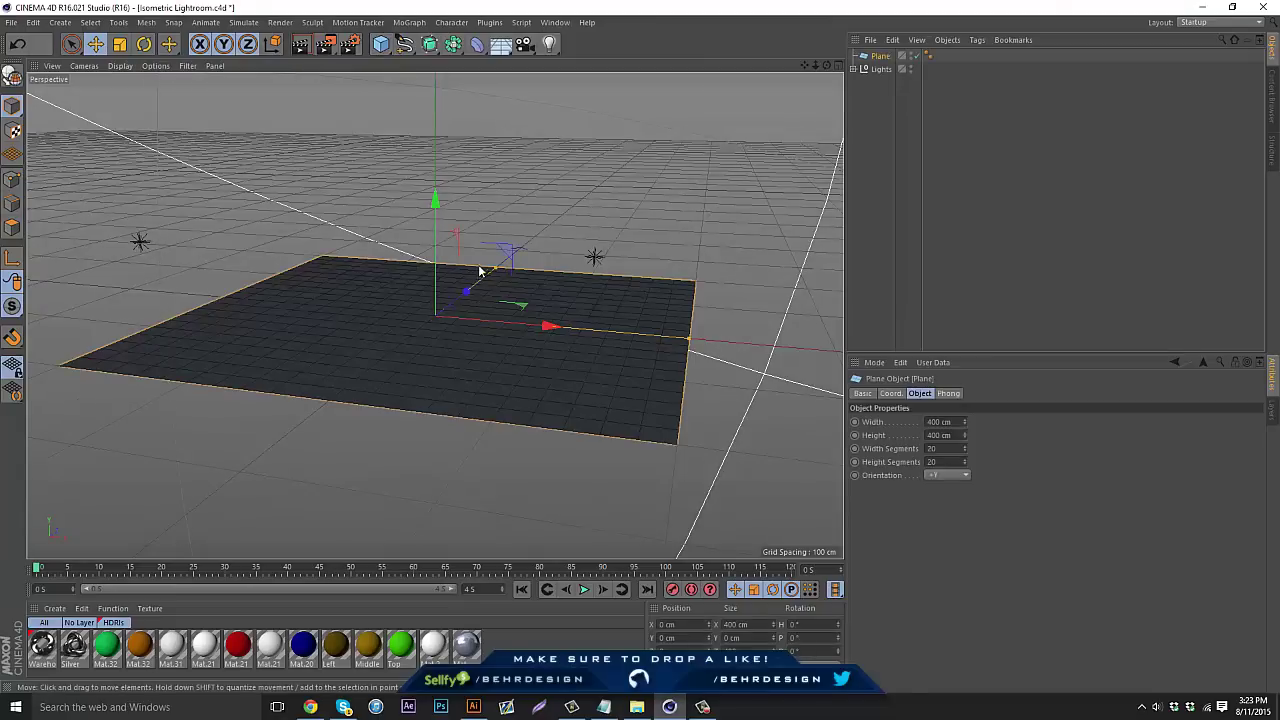
{"action": "left_click_drag", "start_coordinate": [504, 260], "coordinate": [530, 198]}
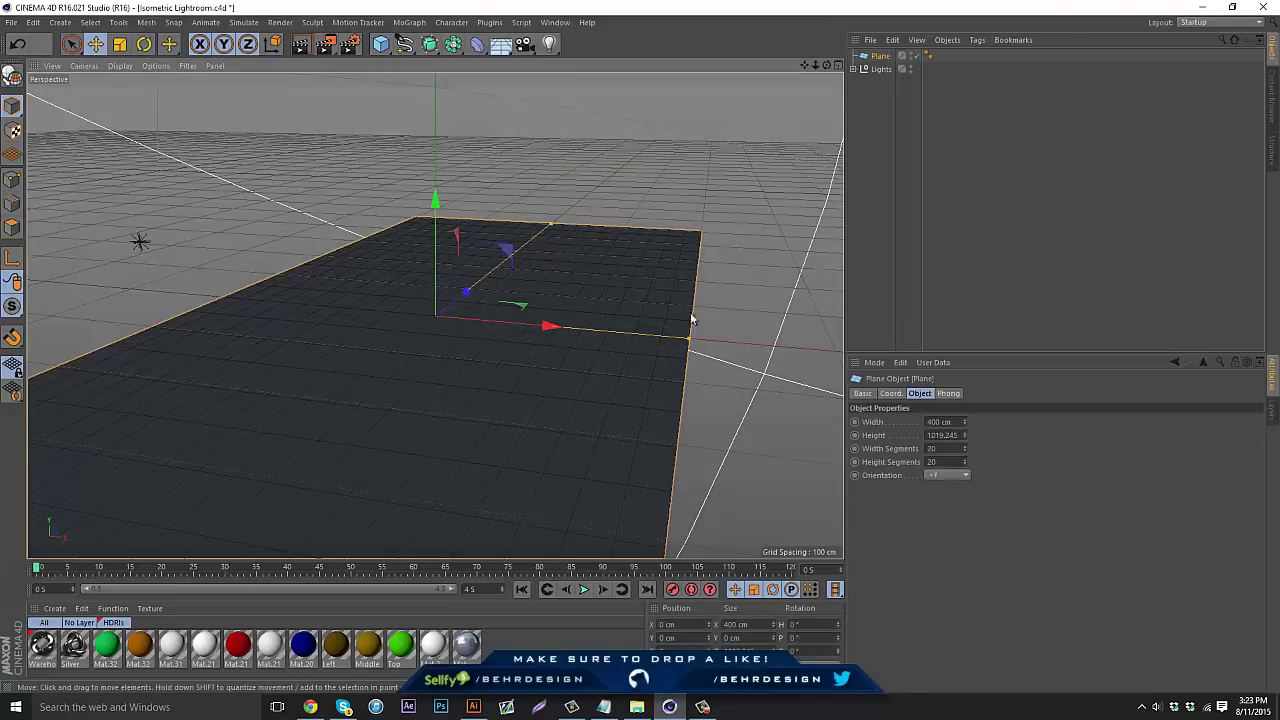
{"action": "left_click_drag", "start_coordinate": [689, 339], "coordinate": [940, 361]}
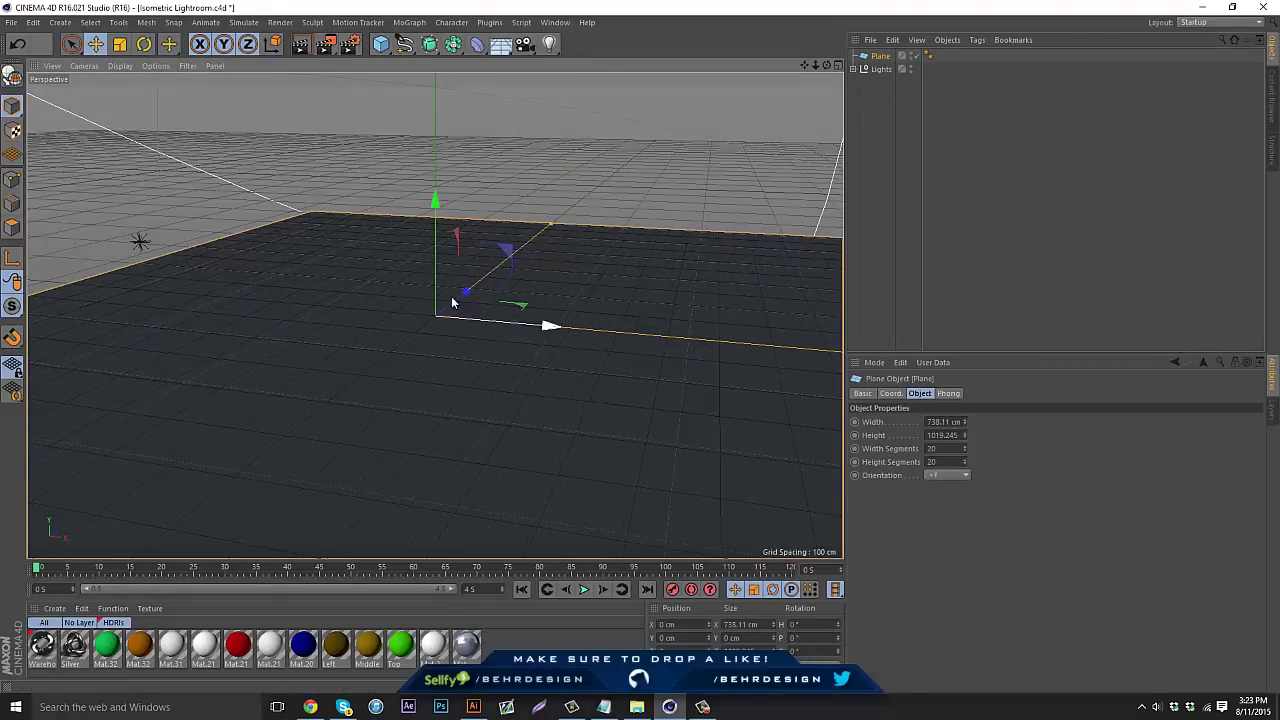
{"action": "left_click", "coordinate": [951, 181]}
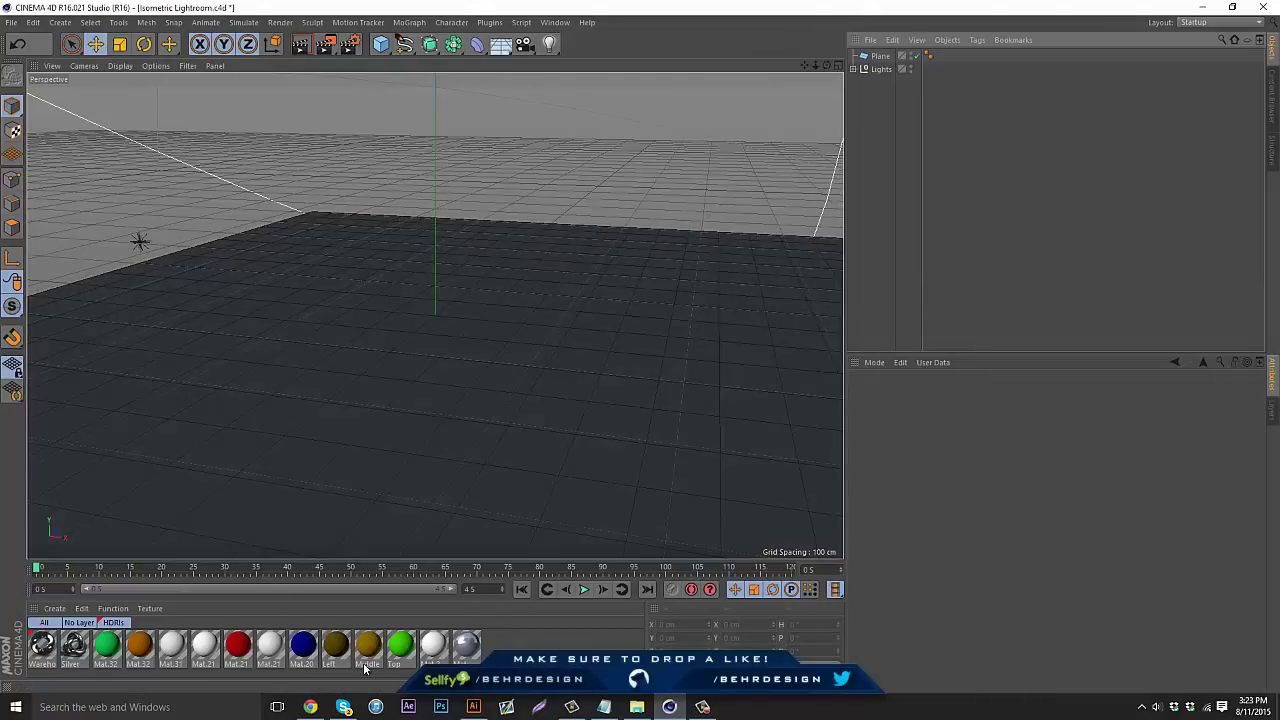
Step: Load the Grey, Rust 2 and Silver materials from the Metal folder of the iain_chudleigh_-_material_pack library
{"action": "left_click", "coordinate": [1273, 88]}
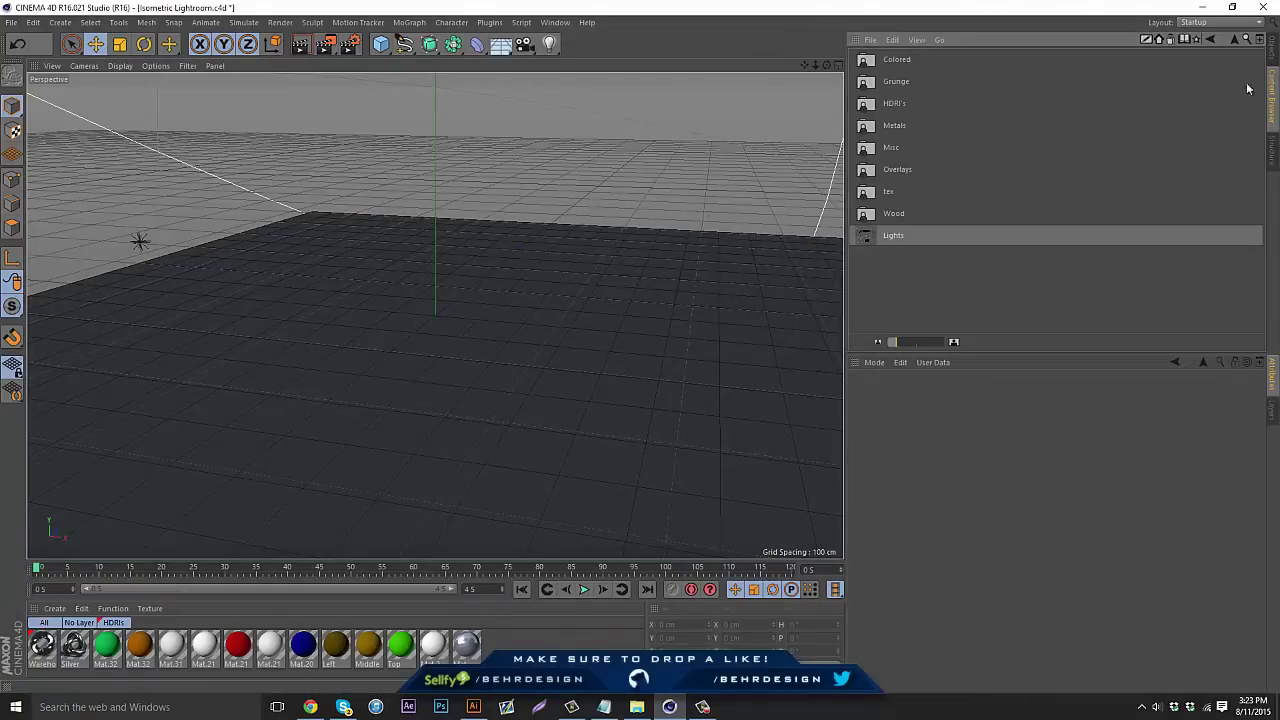
{"action": "double_click", "coordinate": [892, 147]}
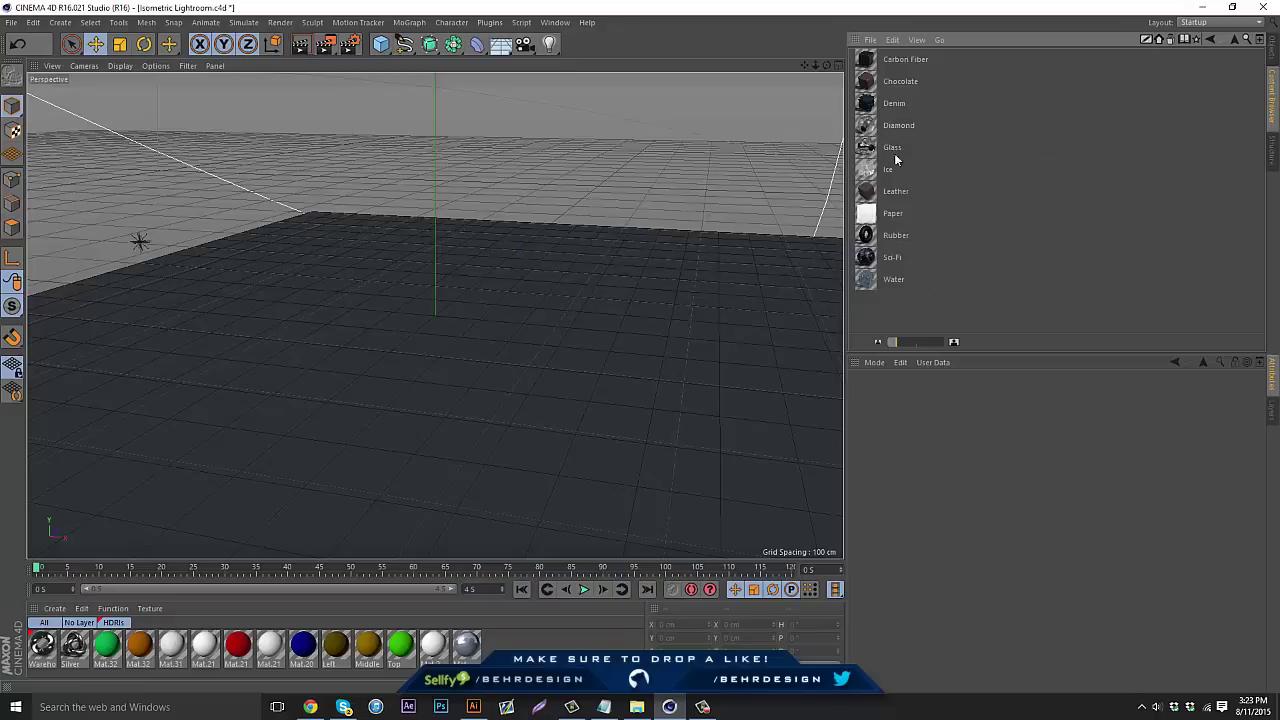
{"action": "left_click", "coordinate": [1211, 40]}
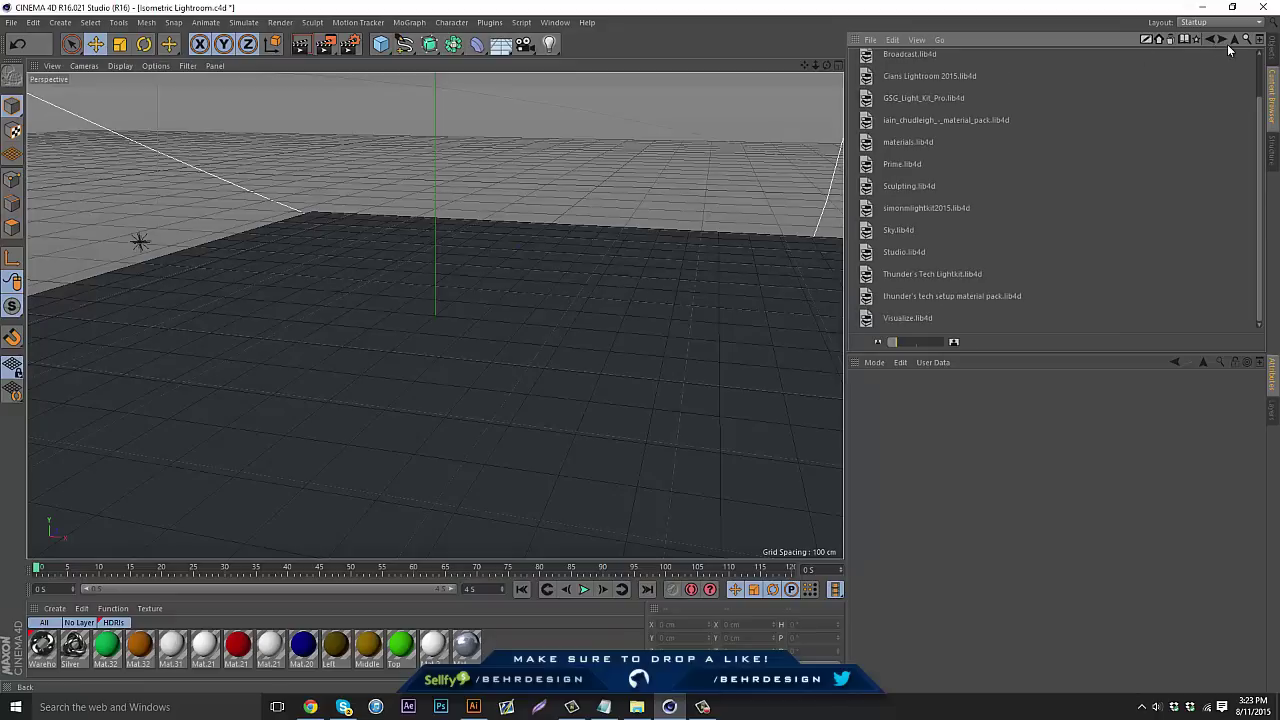
{"action": "left_click", "coordinate": [1229, 43]}
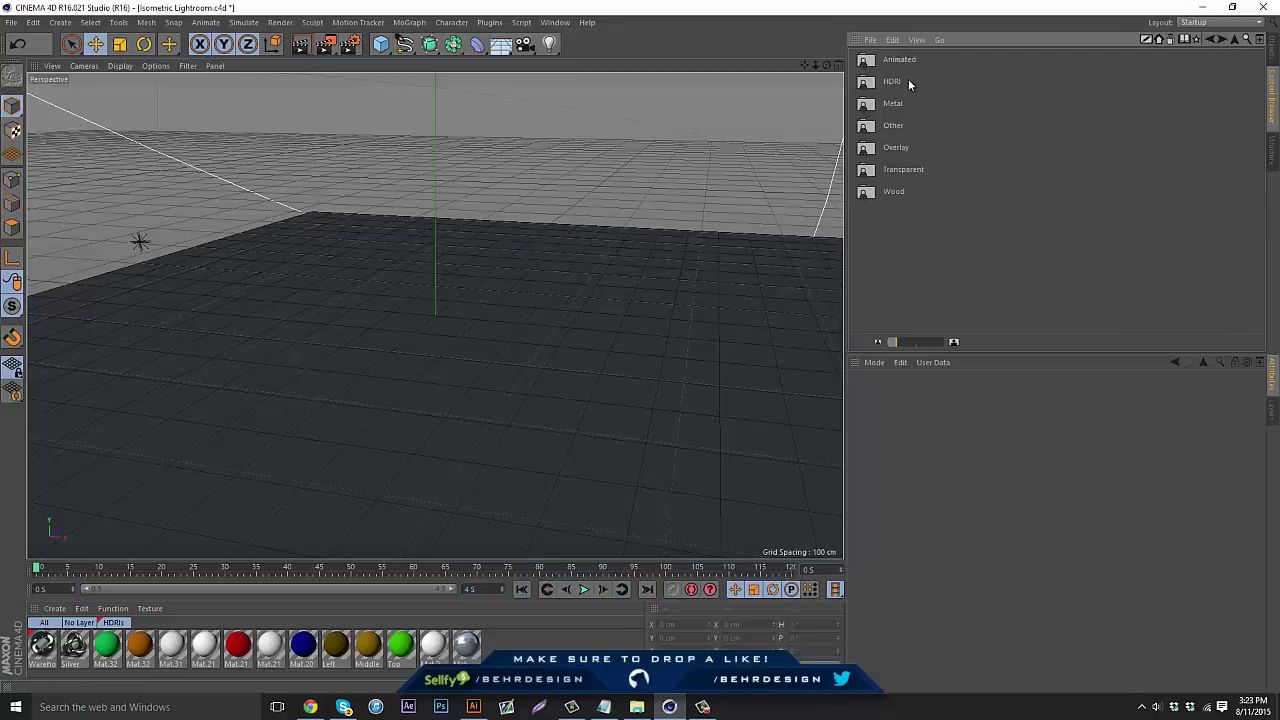
{"action": "double_click", "coordinate": [892, 106]}
{"action": "scroll", "coordinate": [900, 112], "scroll_direction": "down", "scroll_amount": 3}
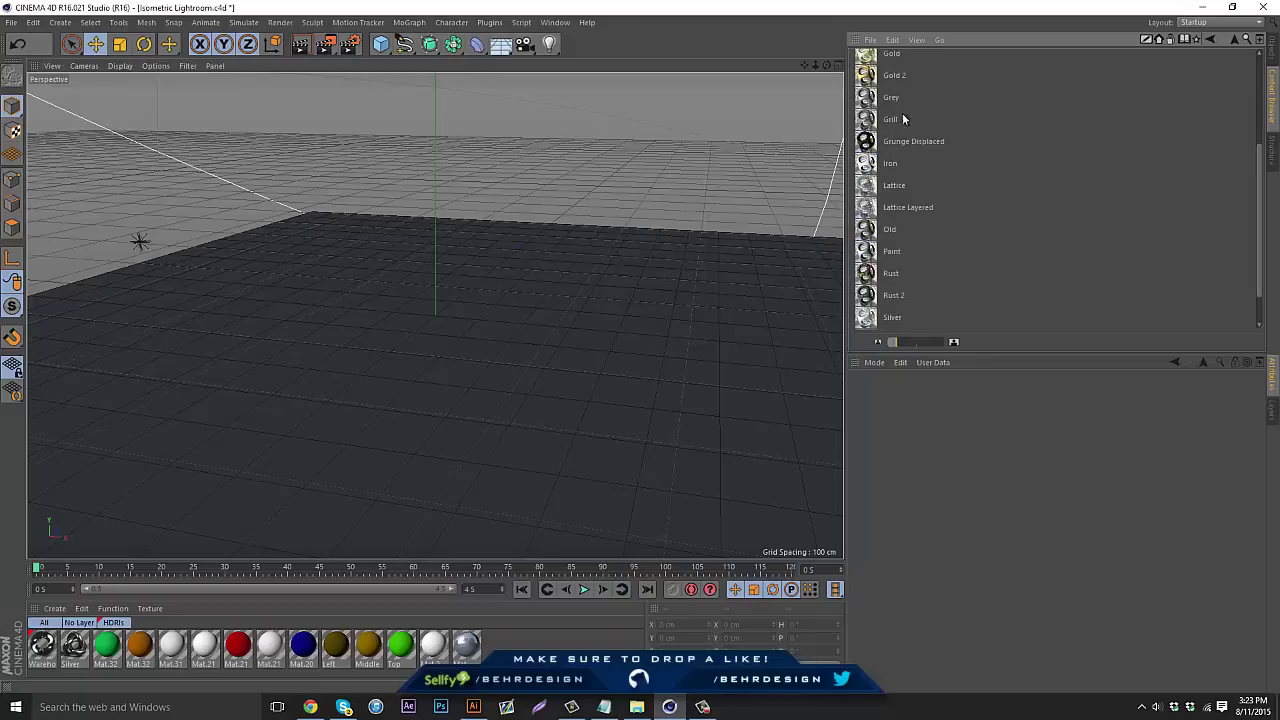
{"action": "double_click", "coordinate": [893, 98]}
{"action": "scroll", "coordinate": [903, 178], "scroll_direction": "down", "scroll_amount": 1}
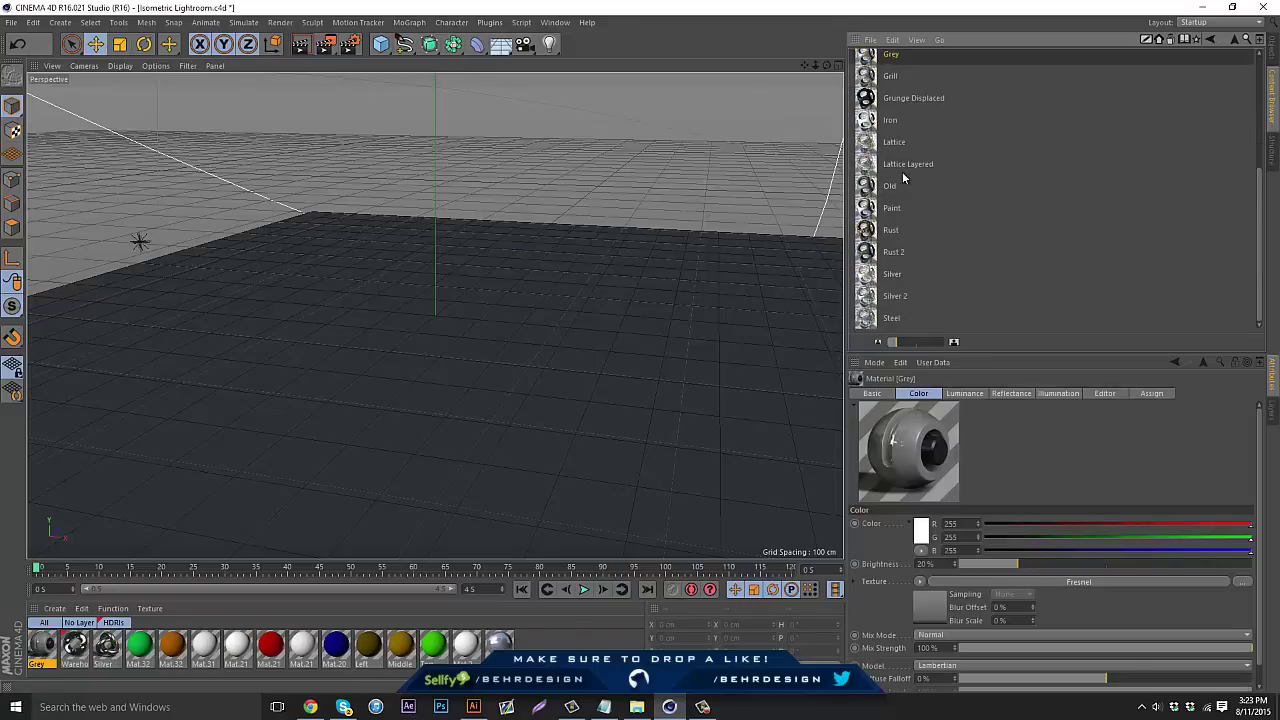
{"action": "double_click", "coordinate": [893, 256]}
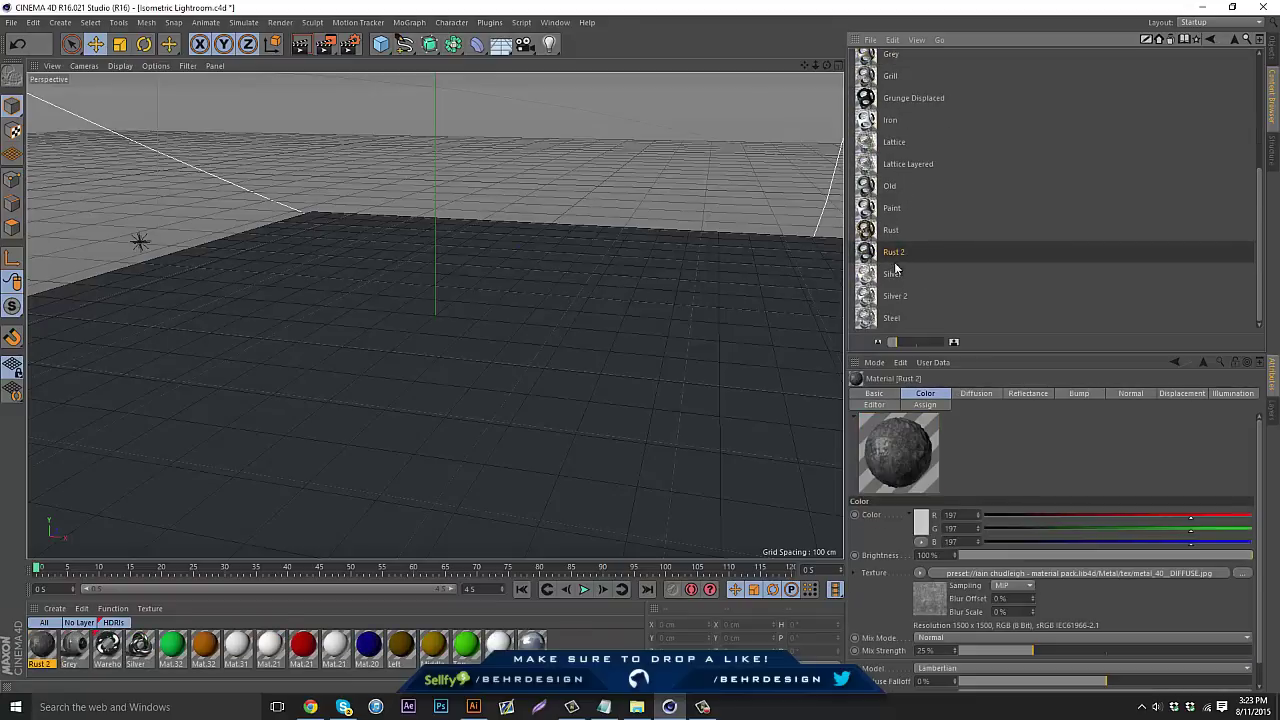
{"action": "double_click", "coordinate": [895, 275]}
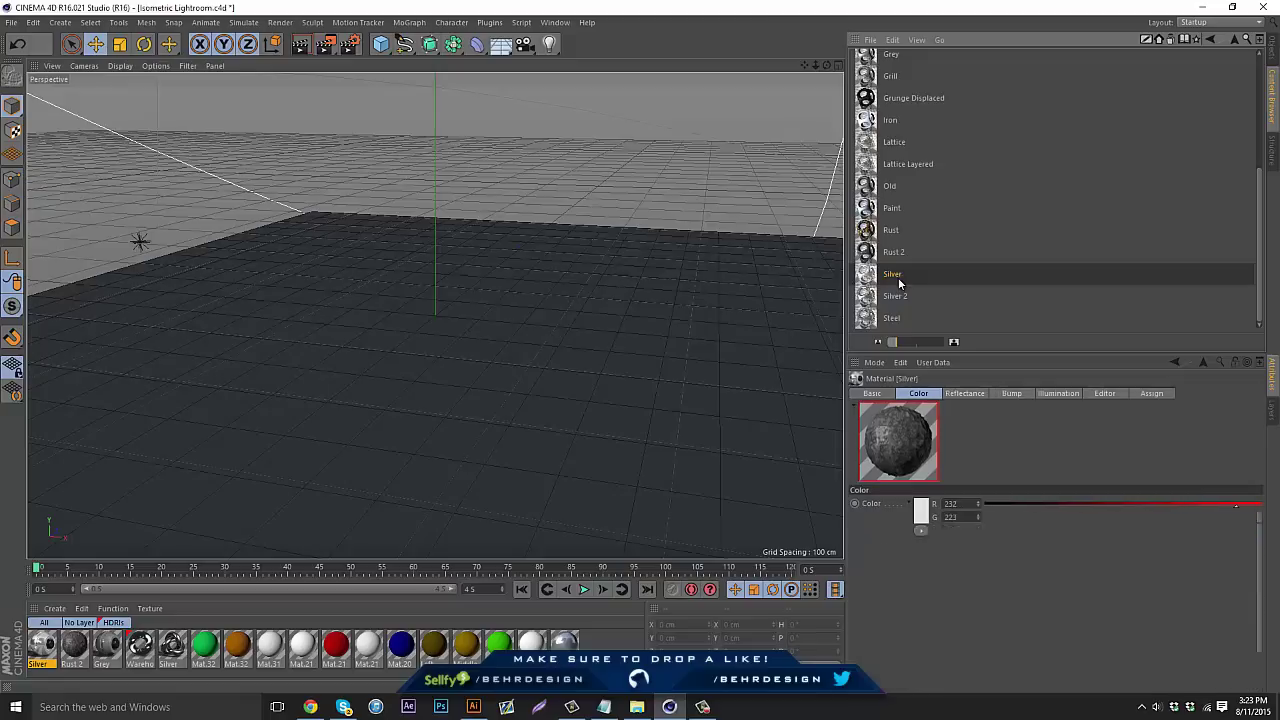
Step: Load the Metal, Turbulent Silver and Black Metal materials from the metals folder of the Cians Lightroom 2015 library
{"action": "left_click", "coordinate": [1205, 40]}
{"action": "double_click", "coordinate": [895, 150]}
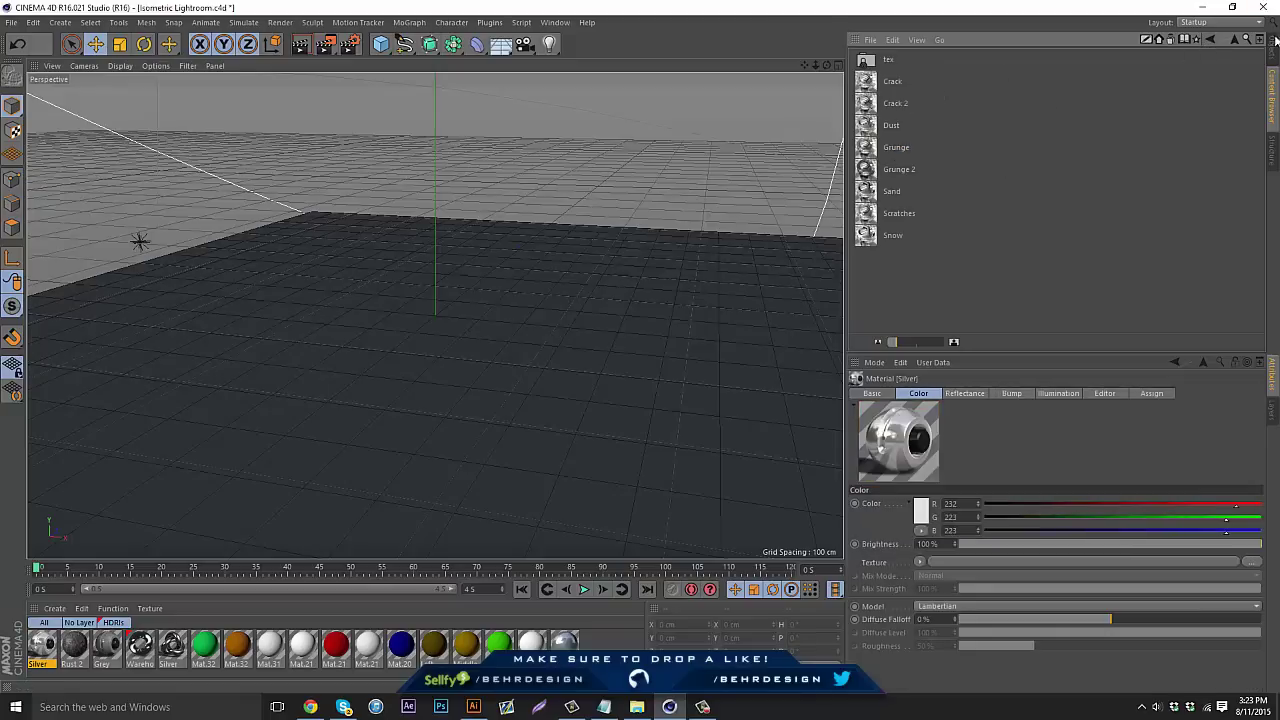
{"action": "left_click", "coordinate": [1211, 42]}
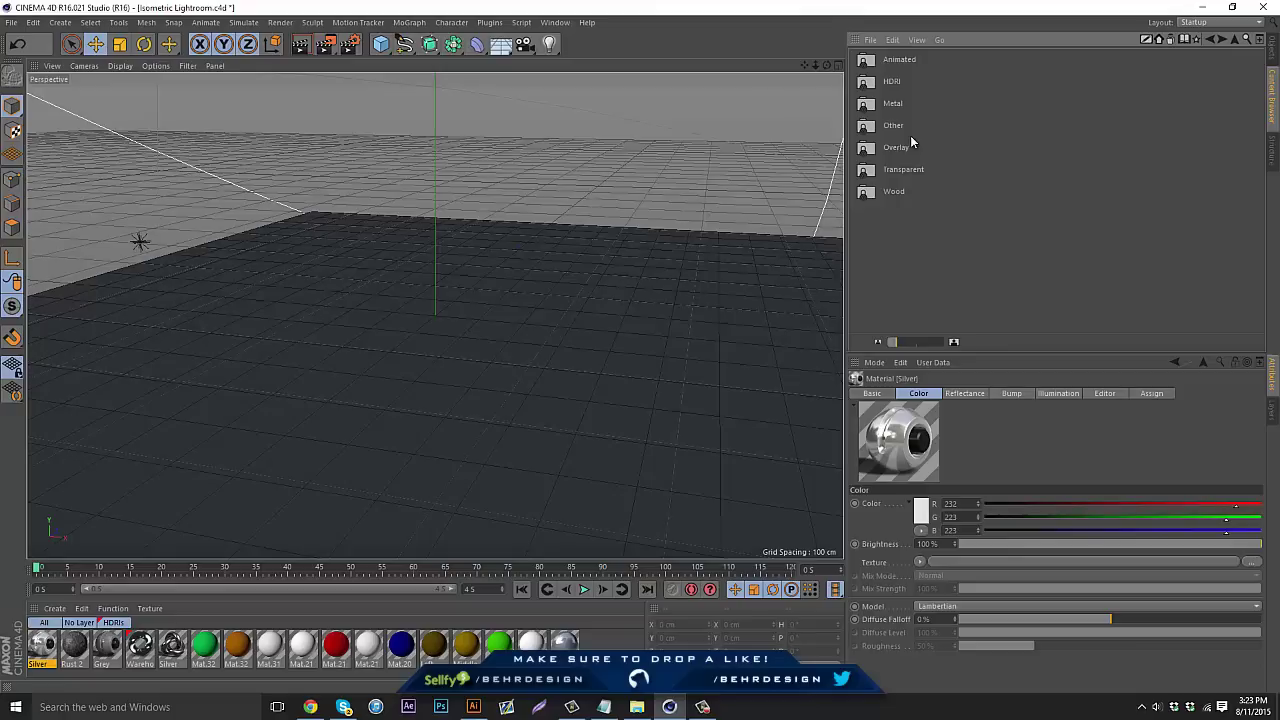
{"action": "left_click", "coordinate": [1208, 40]}
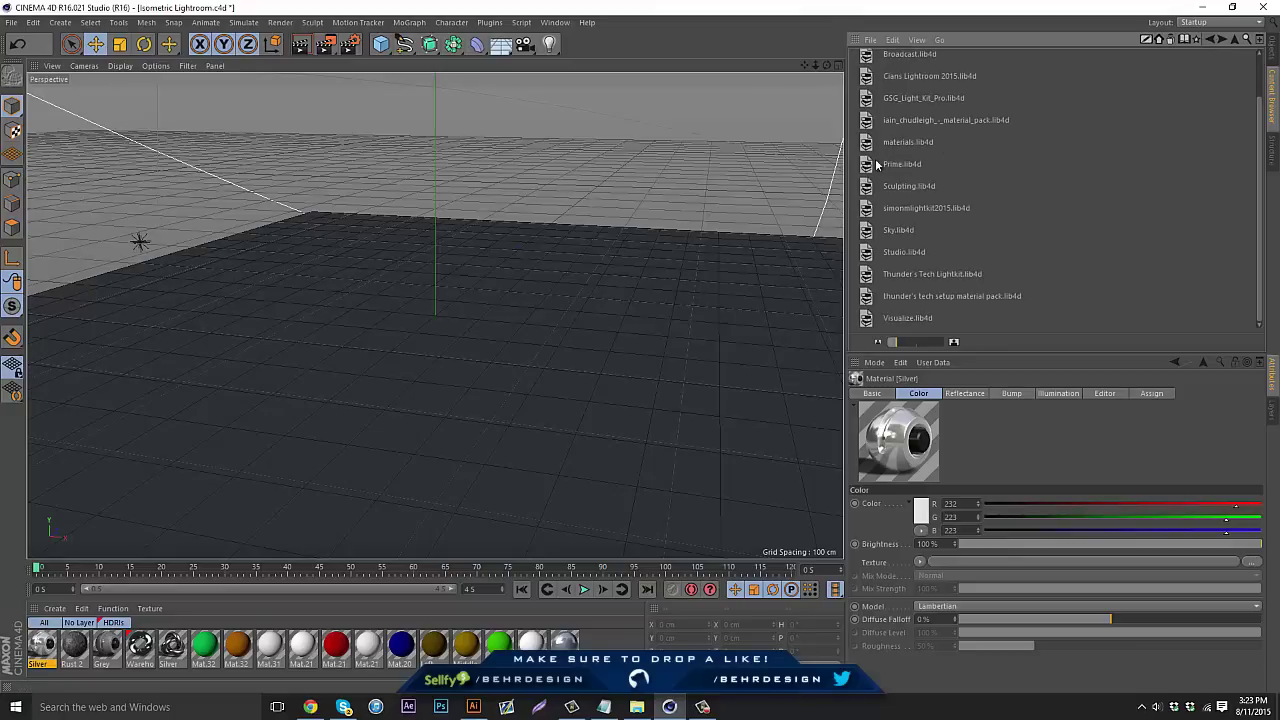
{"action": "double_click", "coordinate": [927, 86]}
{"action": "double_click", "coordinate": [894, 125]}
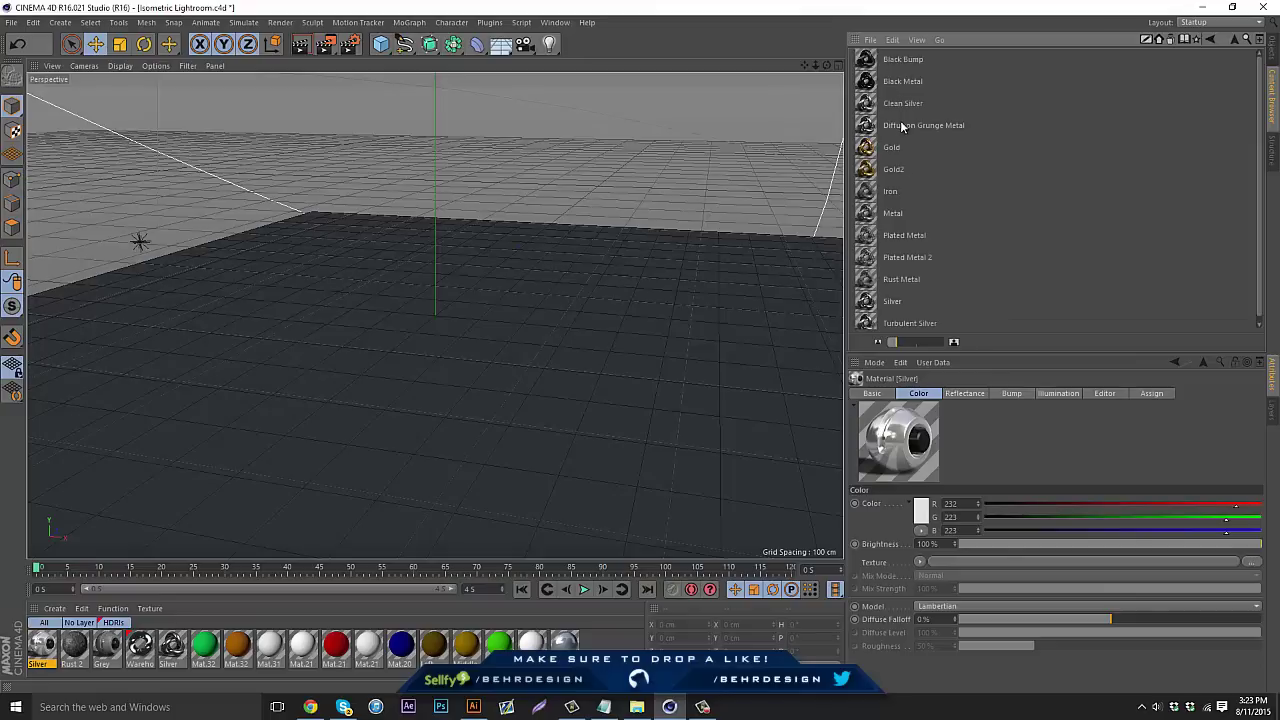
{"action": "double_click", "coordinate": [893, 207]}
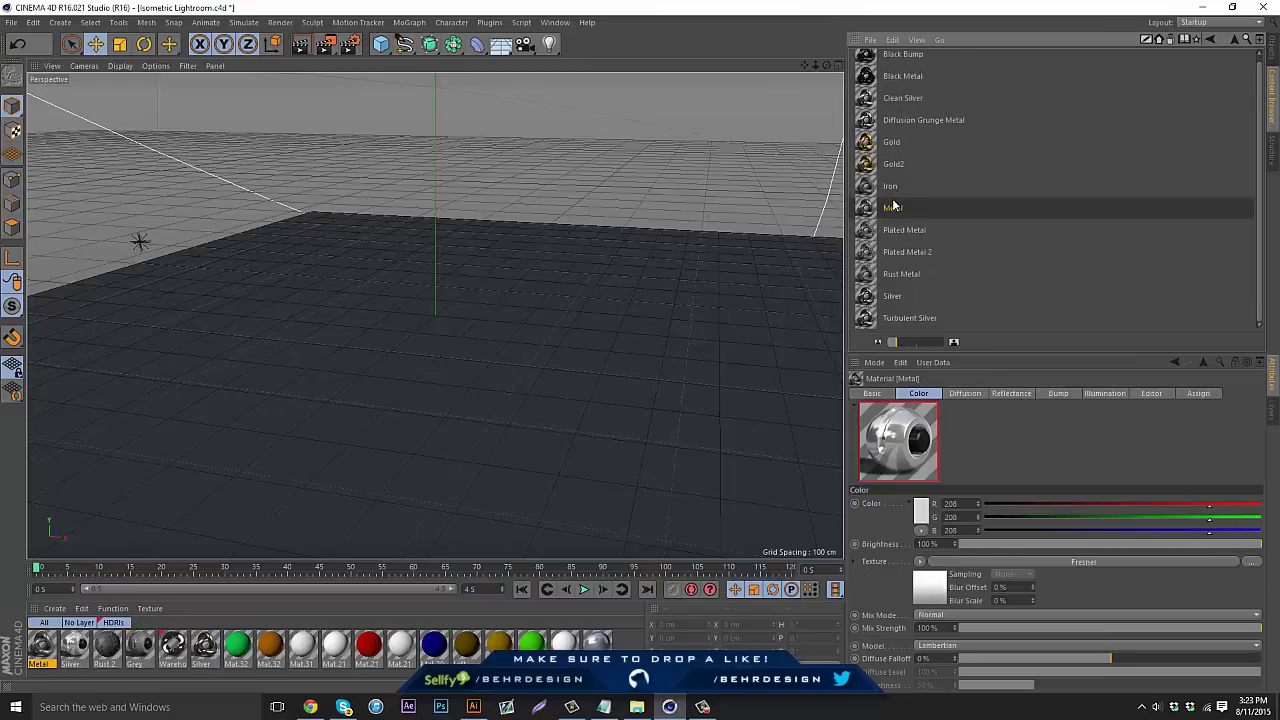
{"action": "double_click", "coordinate": [907, 318]}
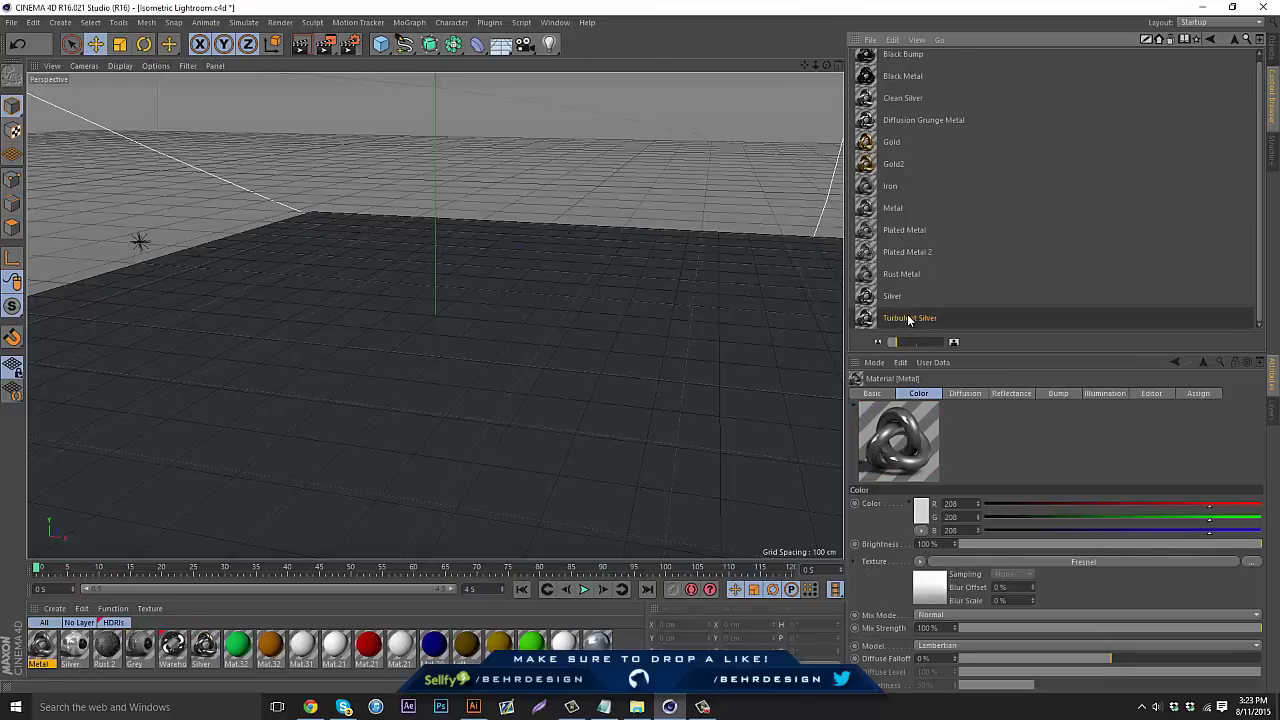
{"action": "double_click", "coordinate": [903, 76]}
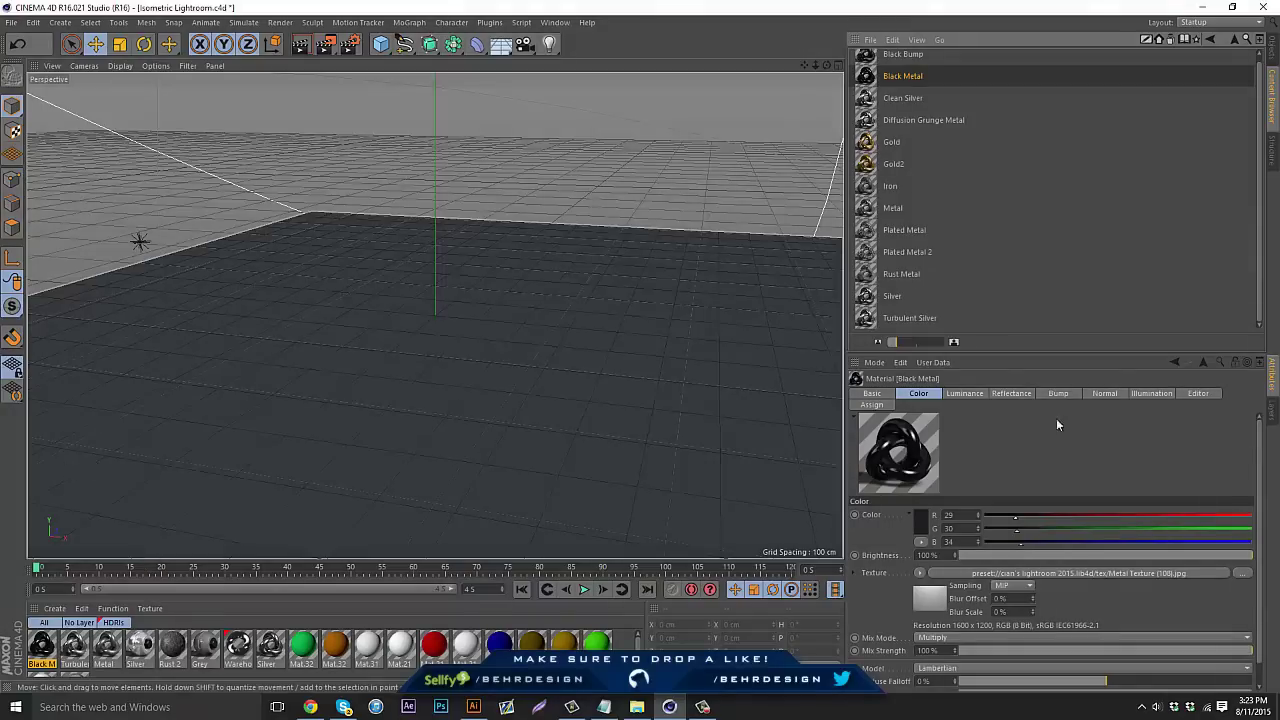
Step: Merge the MyLogo Illustrator file into the scene with the default import settings
{"action": "left_click", "coordinate": [1261, 39]}
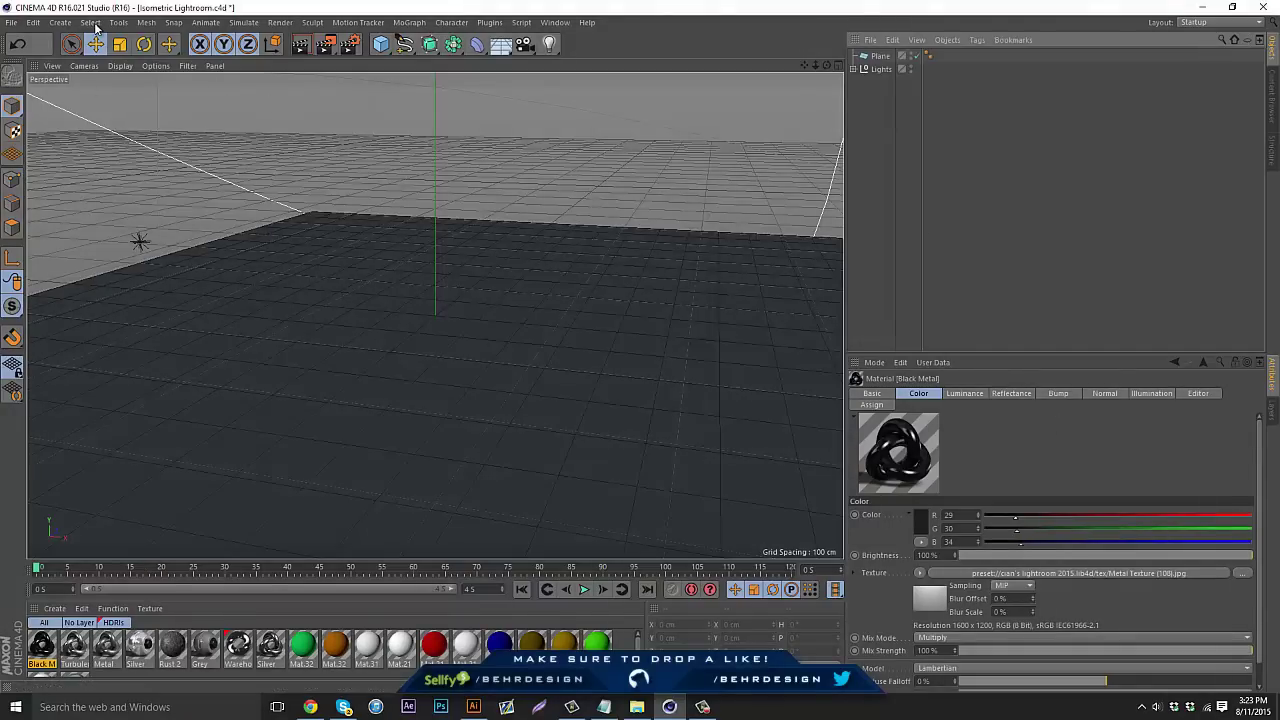
{"action": "left_click", "coordinate": [11, 22]}
{"action": "left_click", "coordinate": [32, 69]}
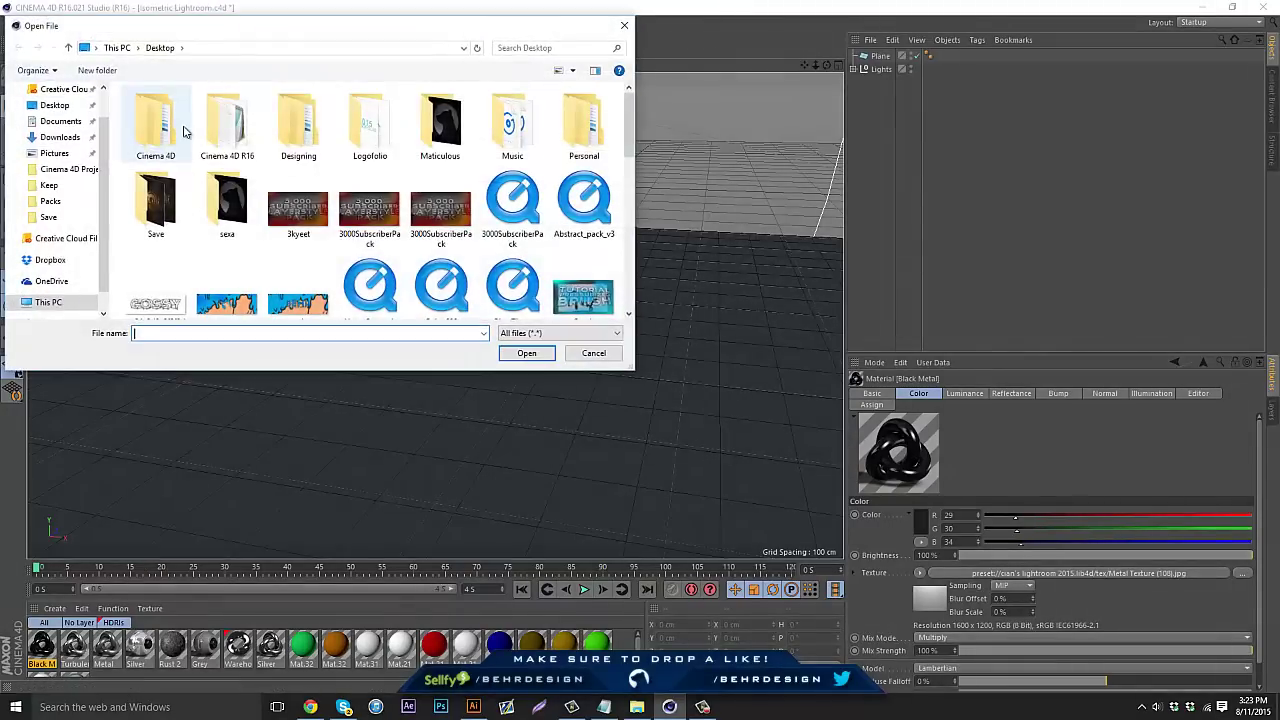
{"action": "type", "text": "myl"}
{"action": "key", "text": "Down"}
{"action": "key", "text": "Return"}
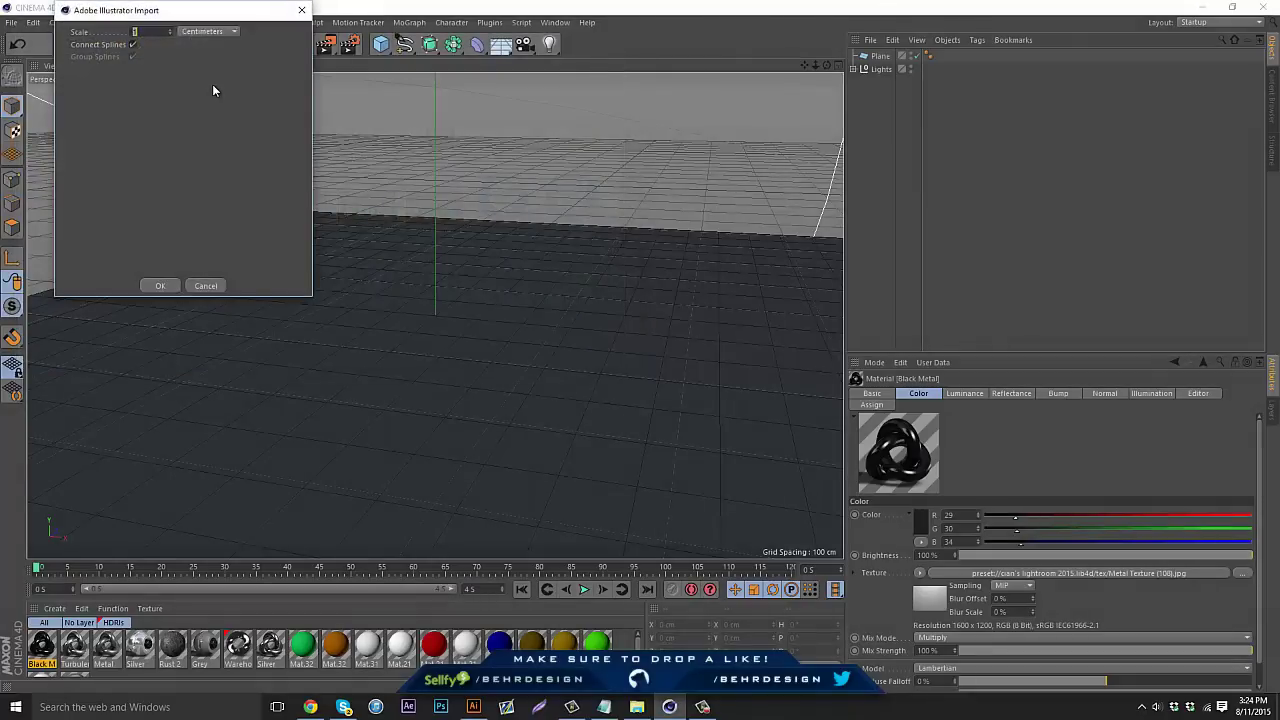
{"action": "key", "text": "Return"}
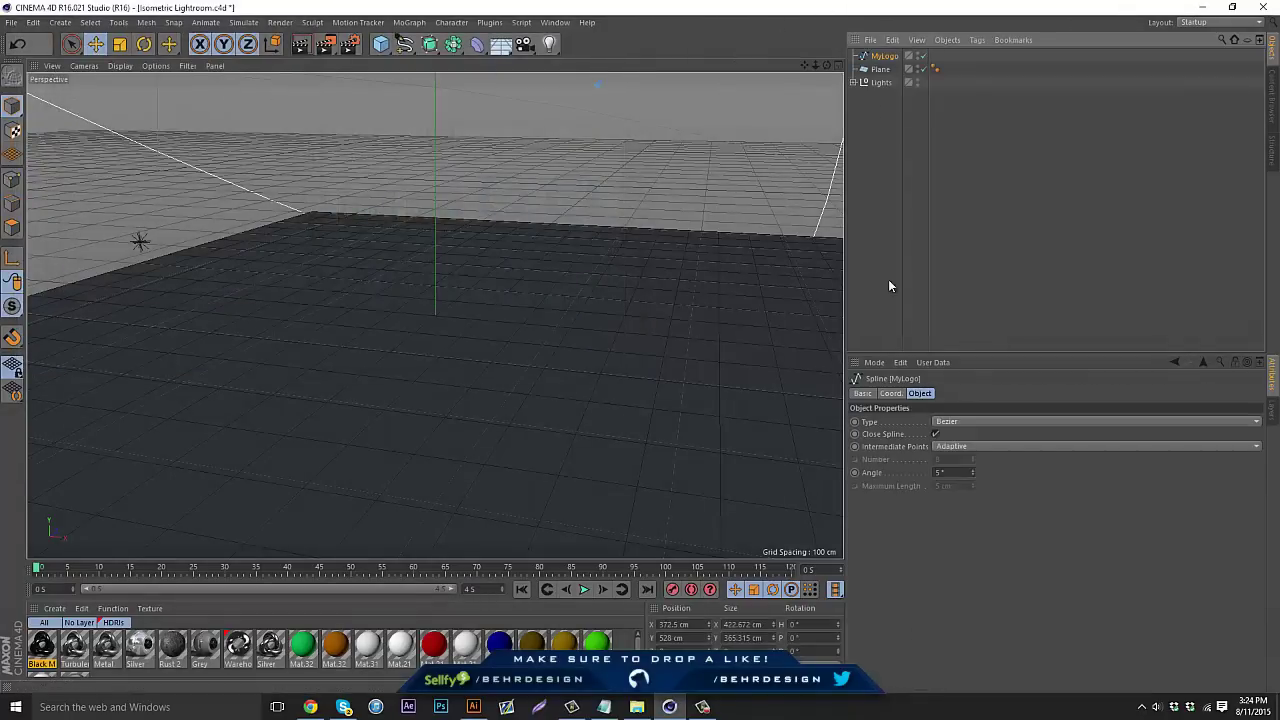
Step: Set the MyLogo spline's X and Y position to 0 cm
{"action": "left_click", "coordinate": [892, 393]}
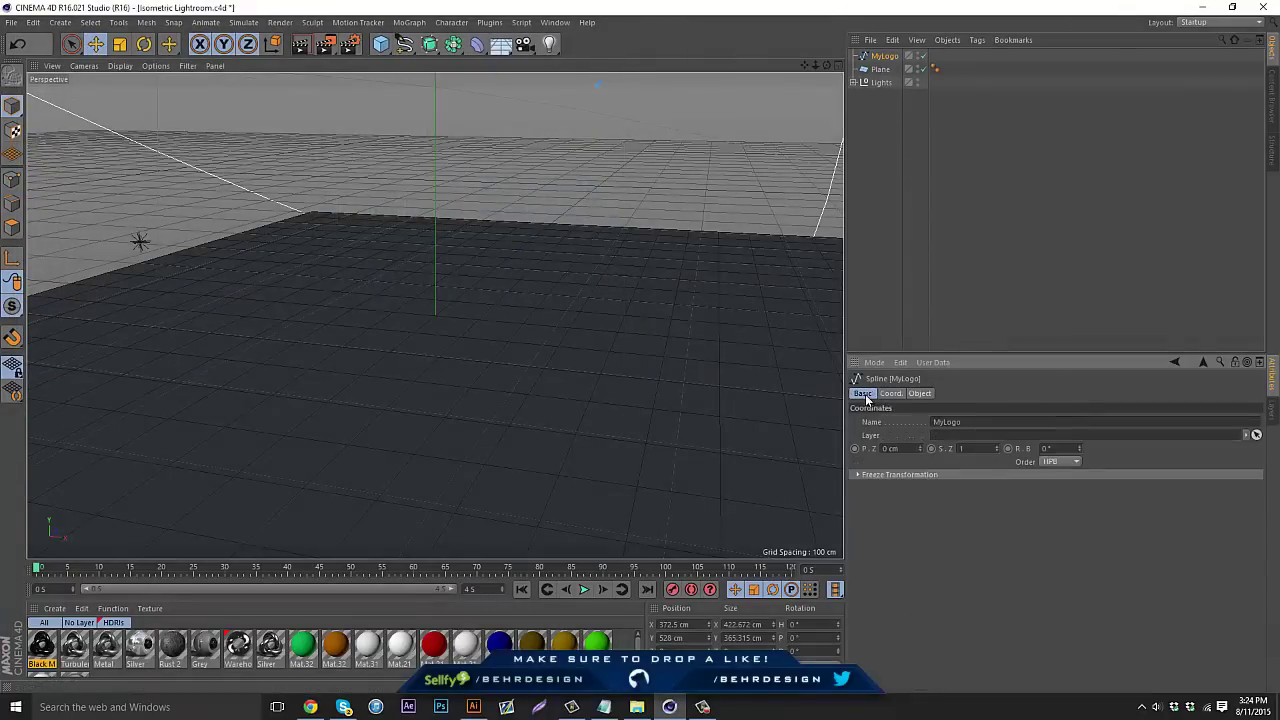
{"action": "left_click", "coordinate": [911, 421]}
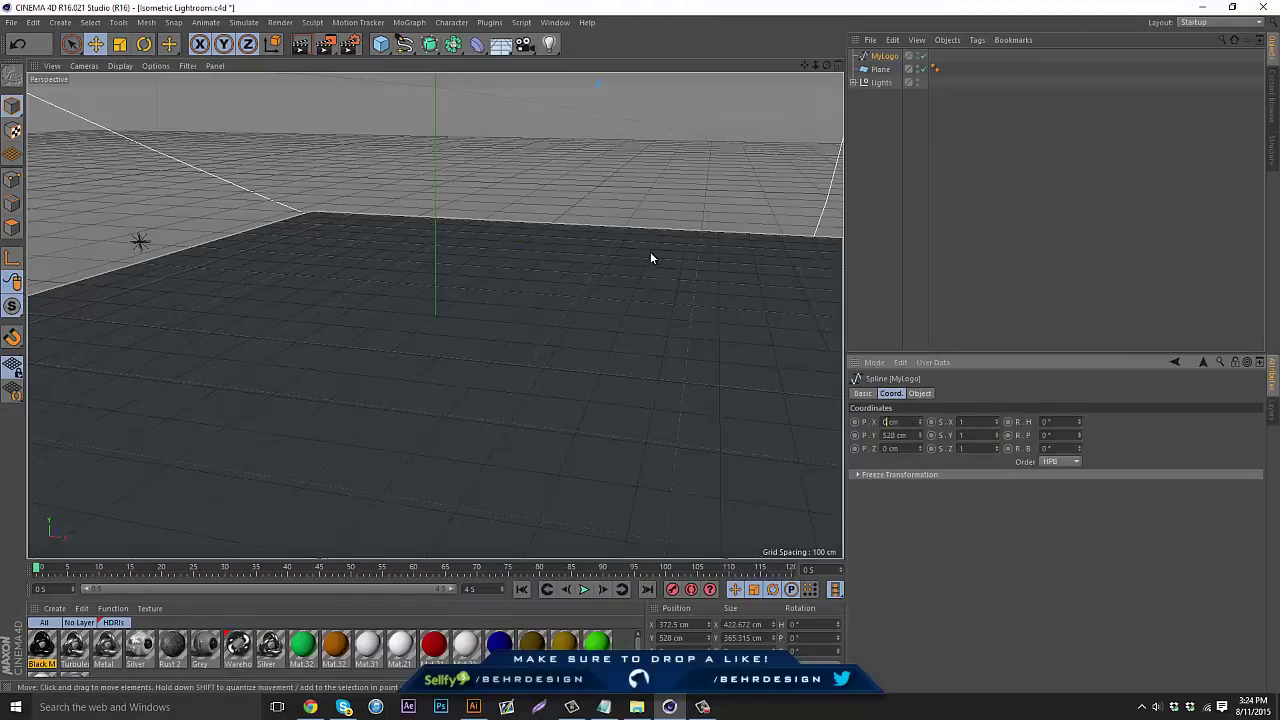
{"action": "key", "text": "Tab"}
{"action": "key", "text": "Return"}
Step: Scale the MyLogo spline down uniformly to about 79 by 68 cm
{"action": "key", "text": "r"}
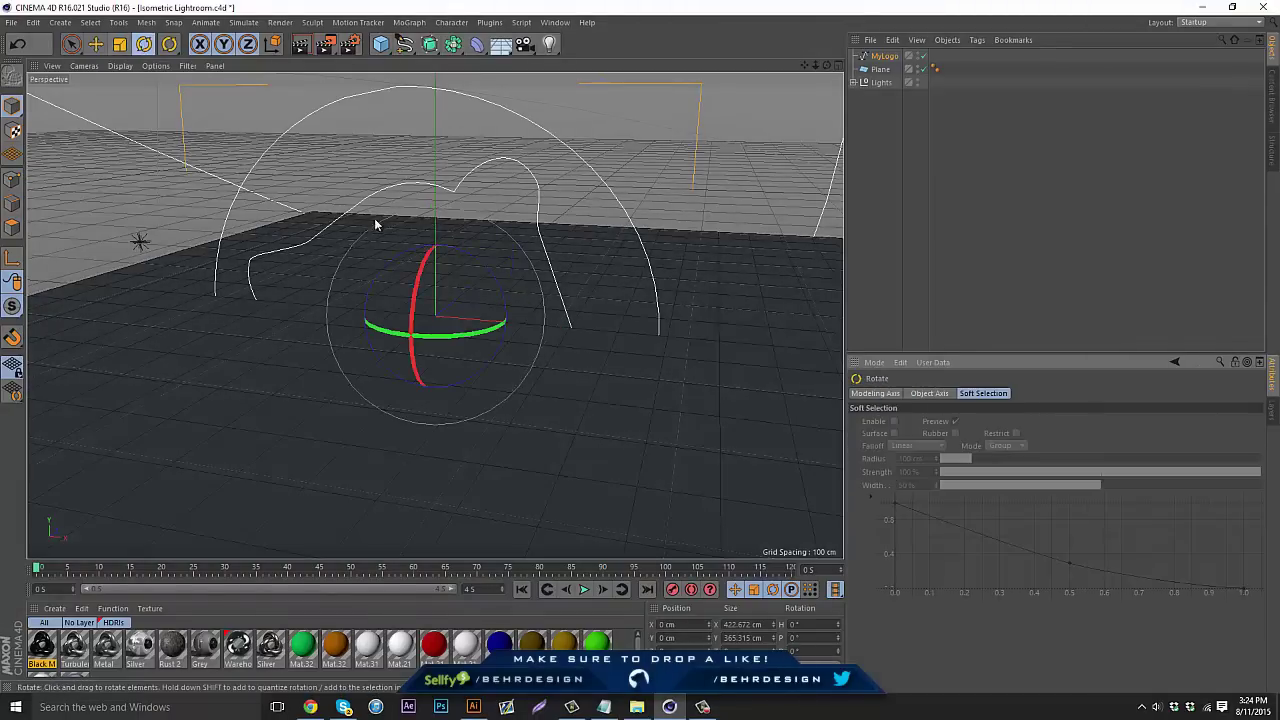
{"action": "left_click", "coordinate": [120, 43]}
{"action": "left_click_drag", "start_coordinate": [145, 225], "coordinate": [82, 242]}
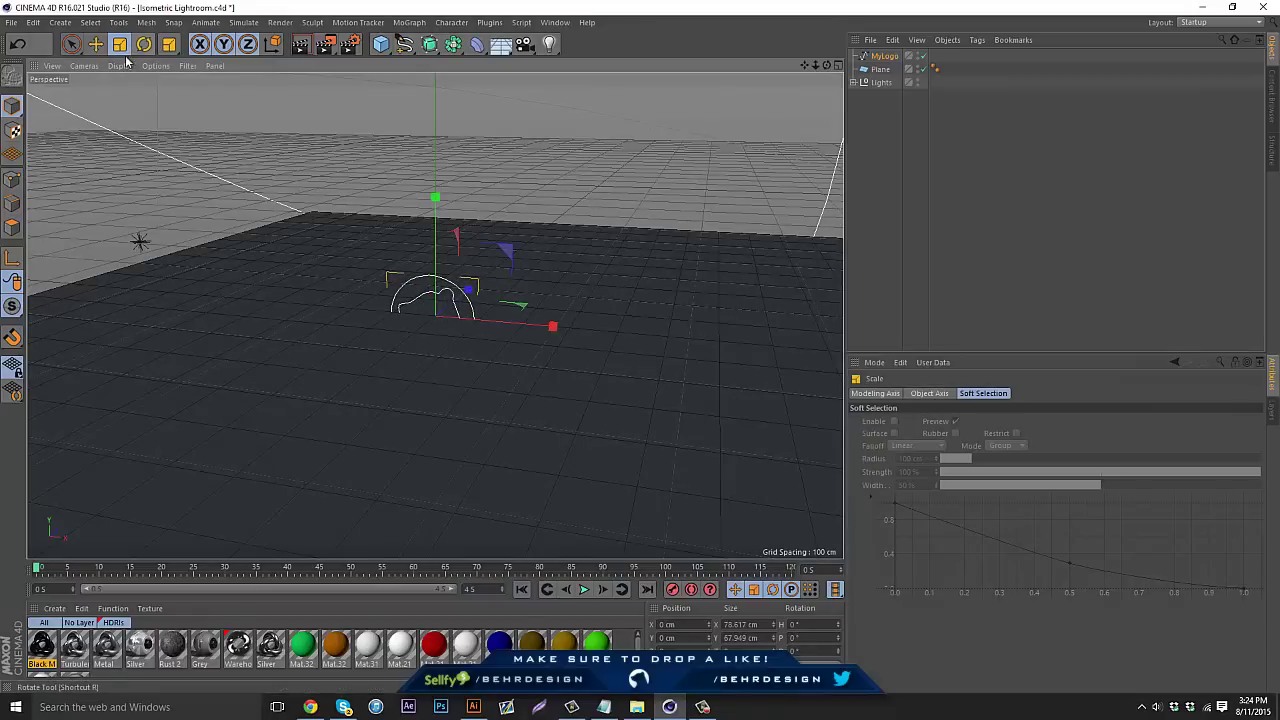
Step: Add an Extrude generator and place the MyLogo spline inside it
{"action": "left_click_drag", "start_coordinate": [442, 48], "coordinate": [610, 86]}
{"action": "left_click_drag", "start_coordinate": [886, 71], "coordinate": [883, 58]}
{"action": "left_click", "coordinate": [883, 56]}
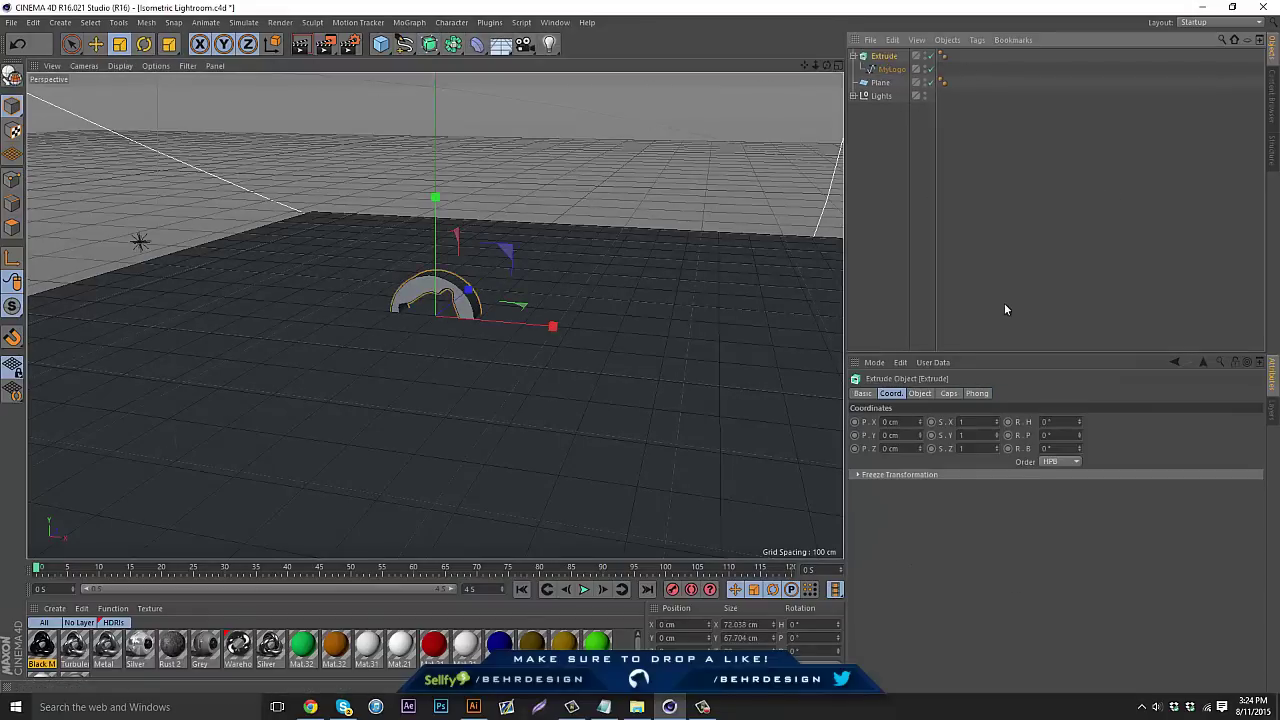
Step: Rotate the extruded logo to a pitch of 90° so it lies flat on the plane
{"action": "key", "text": "r"}
{"action": "left_click_drag", "start_coordinate": [414, 316], "coordinate": [424, 258]}
{"action": "type", "text": "90"}
{"action": "key", "text": "Return"}
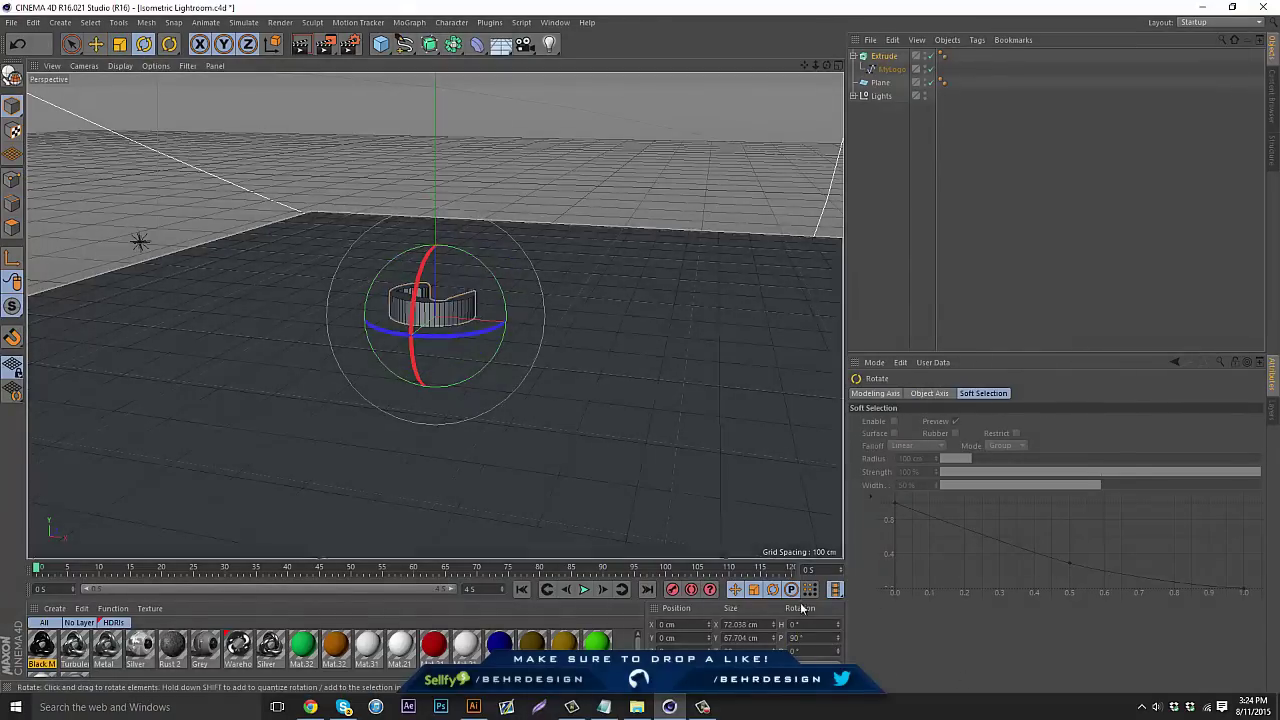
Step: Set the extruded logo's pitch to -90°
{"action": "left_click_drag", "start_coordinate": [816, 638], "coordinate": [440, 466]}
{"action": "key", "text": "BackSpace"}
{"action": "type", "text": "-90"}
{"action": "key", "text": "Return"}
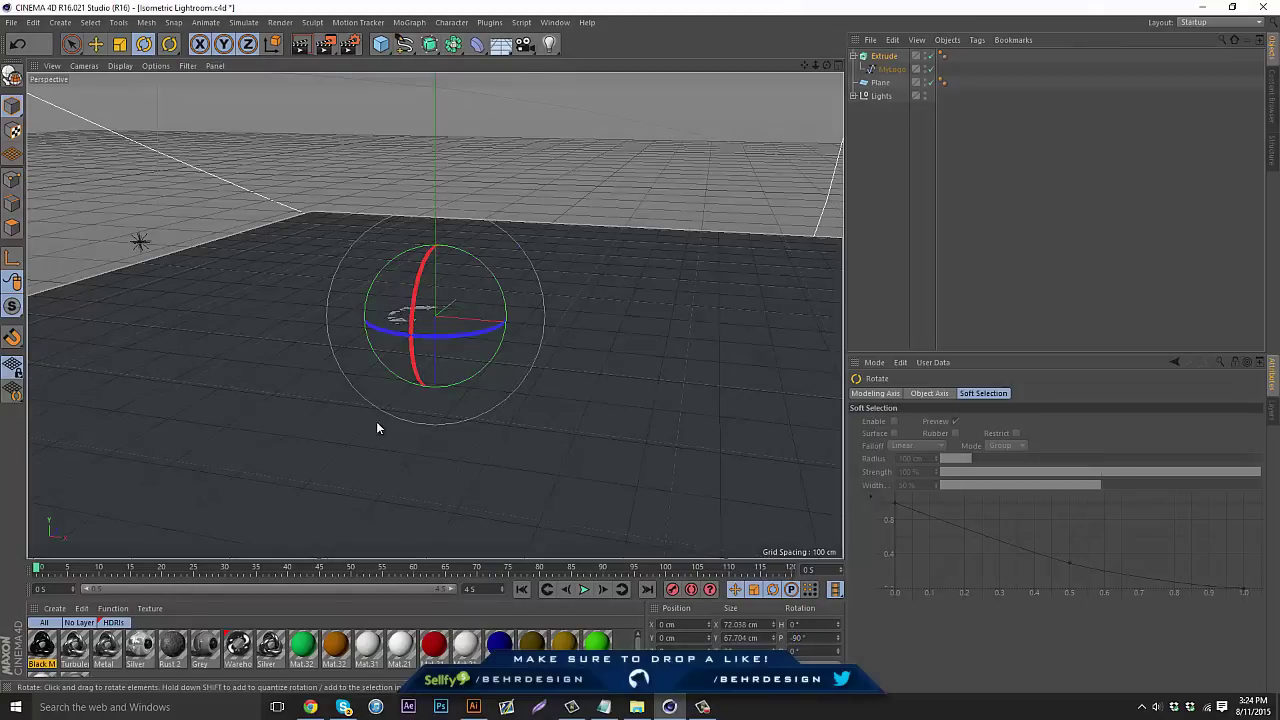
Step: Raise the logo to a Y position of about 7.7 cm and set its extrusion depth to 9 cm
{"action": "left_click", "coordinate": [96, 44]}
{"action": "left_click_drag", "start_coordinate": [434, 420], "coordinate": [434, 392]}
{"action": "left_click", "coordinate": [880, 56]}
{"action": "left_click", "coordinate": [919, 393]}
{"action": "left_click_drag", "start_coordinate": [1055, 422], "coordinate": [1054, 416]}
{"action": "mouse_move", "coordinate": [435, 392]}
{"action": "left_mouse_down"}
{"action": "mouse_move", "coordinate": [442, 433]}
{"action": "mouse_move", "coordinate": [446, 414]}
{"action": "left_mouse_up"}
Step: Duplicate the Extrude object together with its logo spline
{"action": "scroll", "coordinate": [435, 302], "scroll_direction": "up", "scroll_amount": 2}
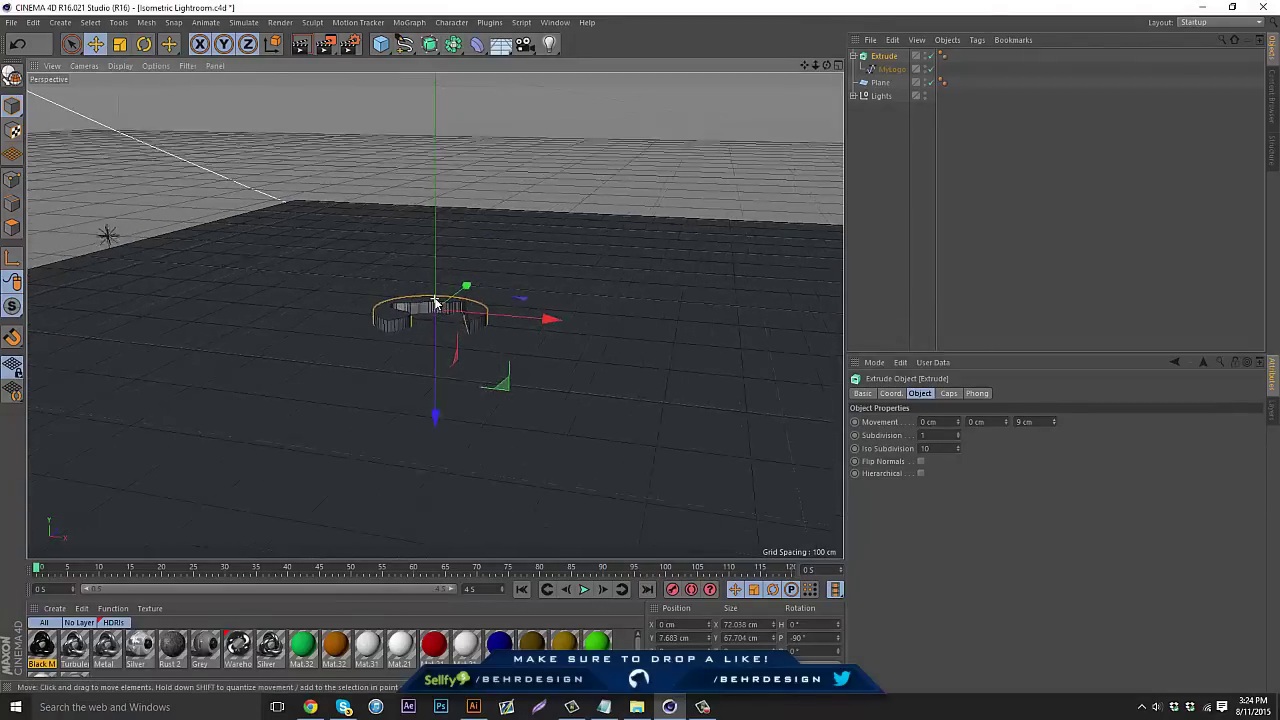
{"action": "scroll", "coordinate": [435, 302], "scroll_direction": "up", "scroll_amount": 4}
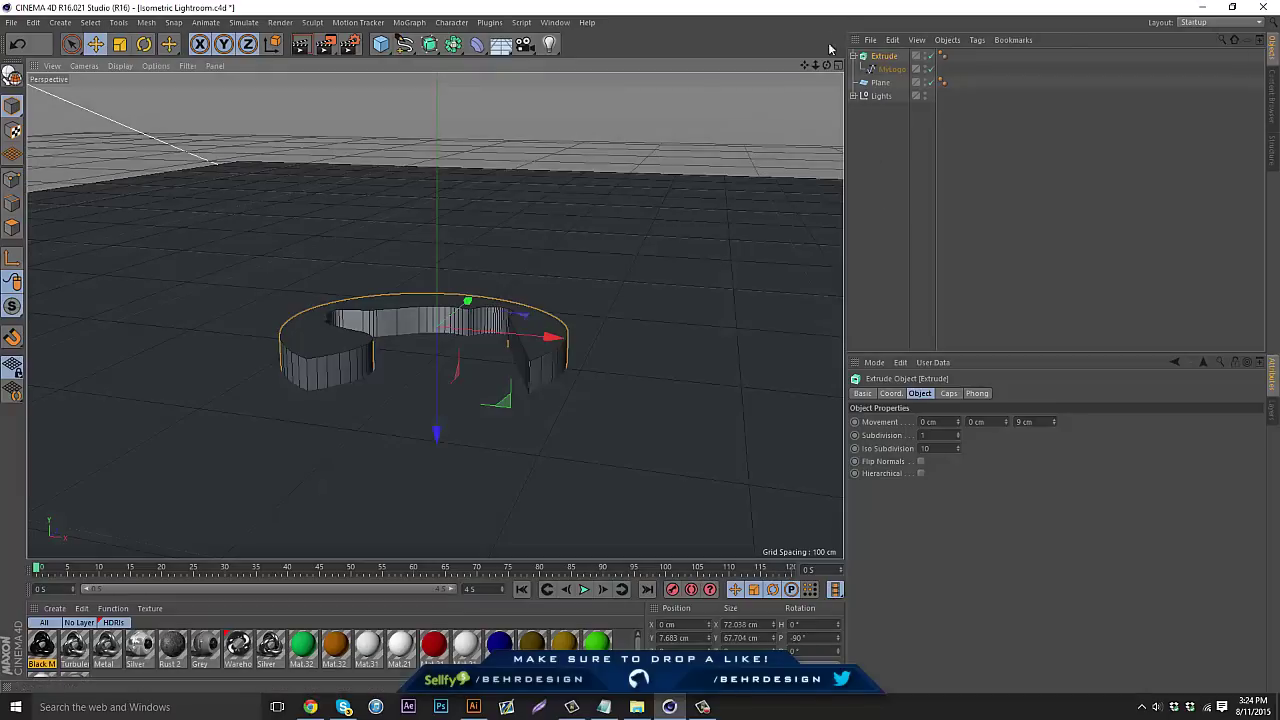
{"action": "left_click_drag", "start_coordinate": [826, 64], "coordinate": [639, 346]}
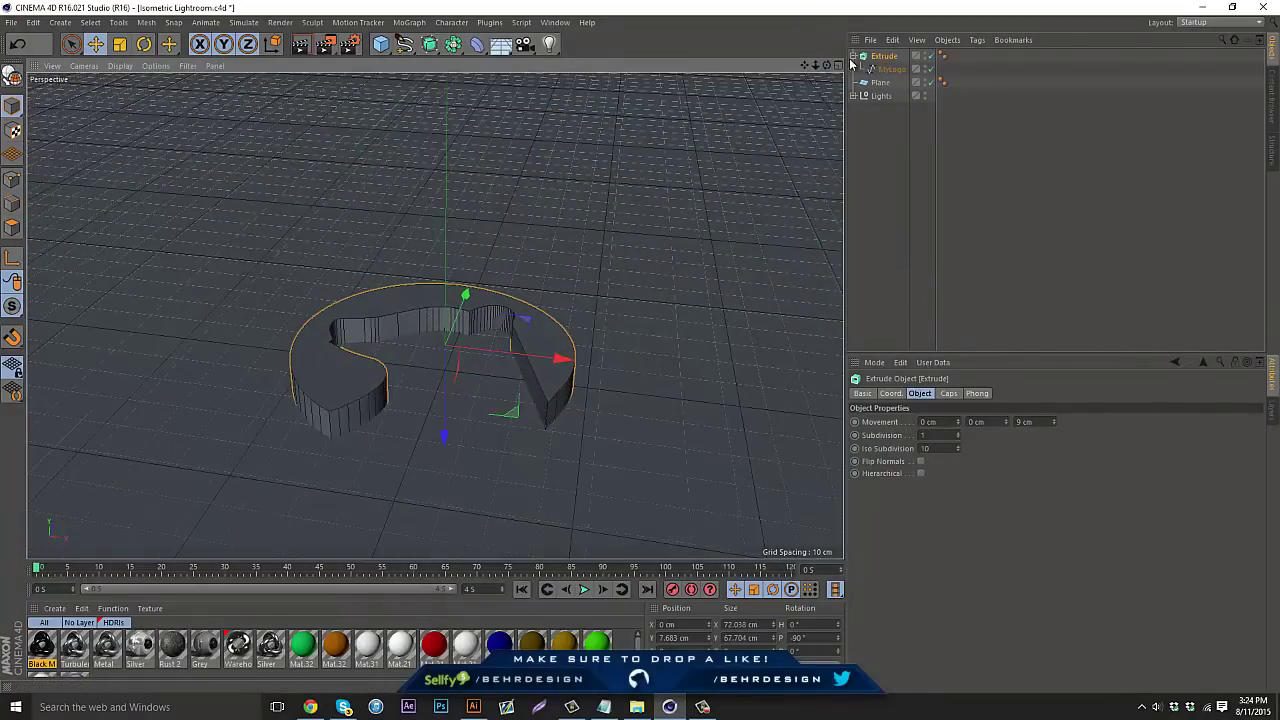
{"action": "left_click", "coordinate": [853, 56]}
{"action": "key", "text": "ctrl+c"}
{"action": "key", "text": "ctrl+v"}
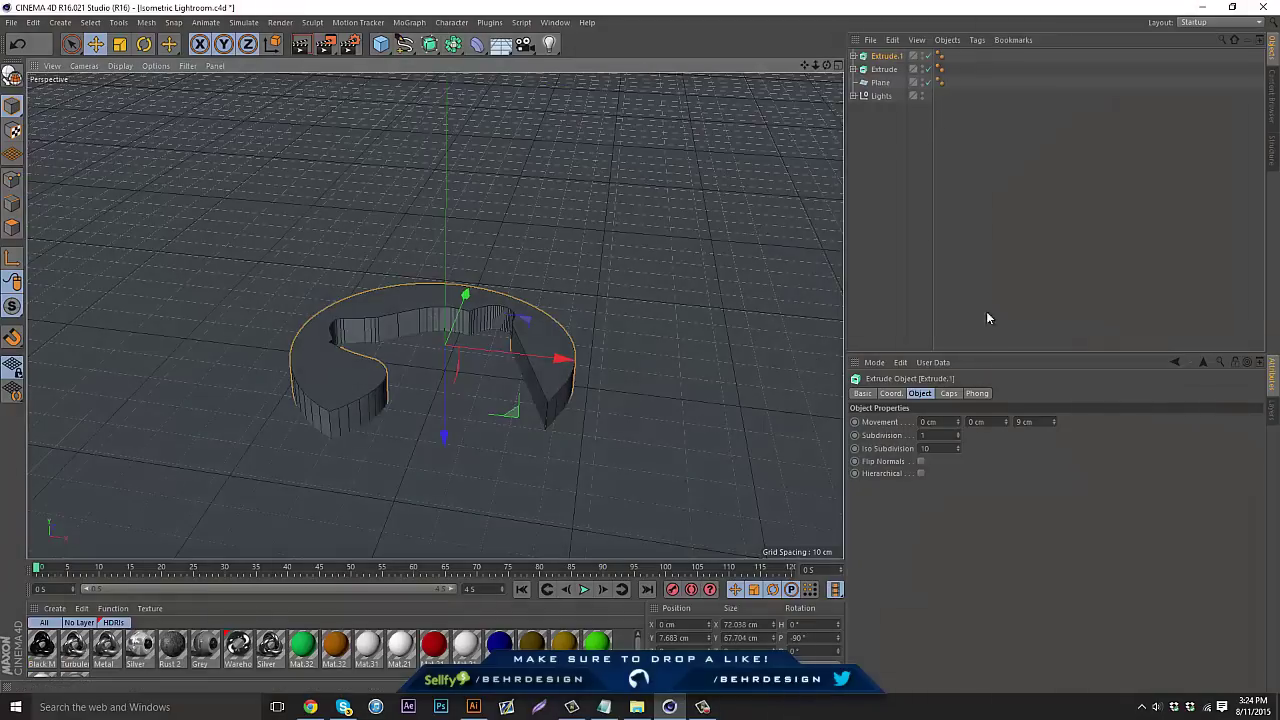
Step: Set both the start and end caps of the duplicated extrusion to Fillet
{"action": "left_click", "coordinate": [948, 393]}
{"action": "left_click", "coordinate": [1005, 421]}
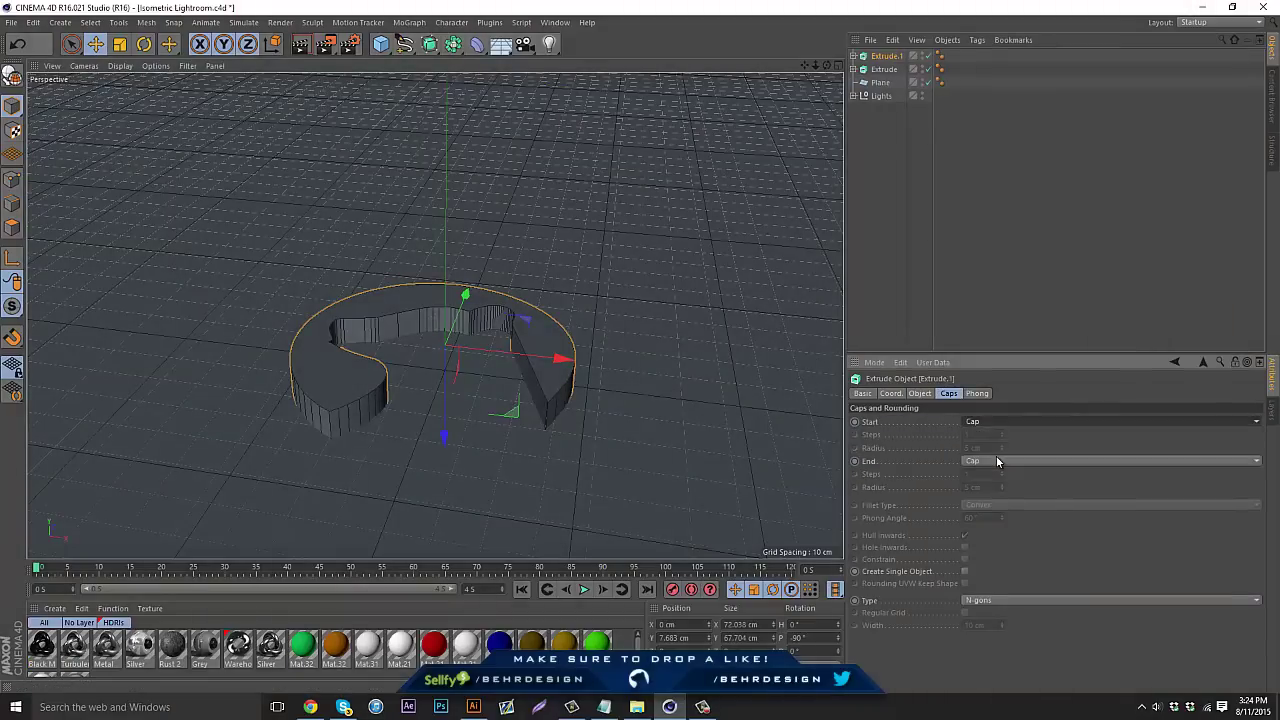
{"action": "left_click", "coordinate": [988, 461]}
{"action": "left_click", "coordinate": [988, 462]}
{"action": "left_click", "coordinate": [990, 500]}
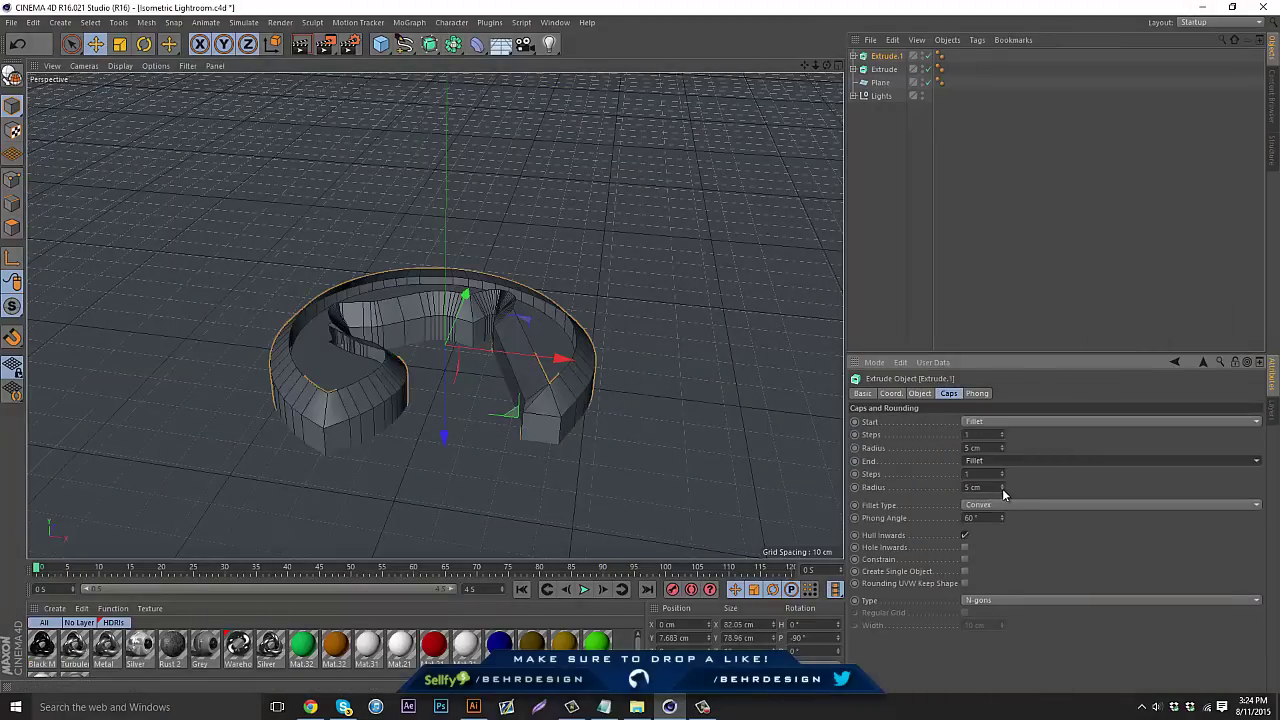
Step: Set the duplicated extrusion's start and end fillet radii to 1 cm
{"action": "left_click", "coordinate": [1003, 489]}
{"action": "left_click", "coordinate": [1003, 489]}
{"action": "left_click", "coordinate": [1003, 489]}
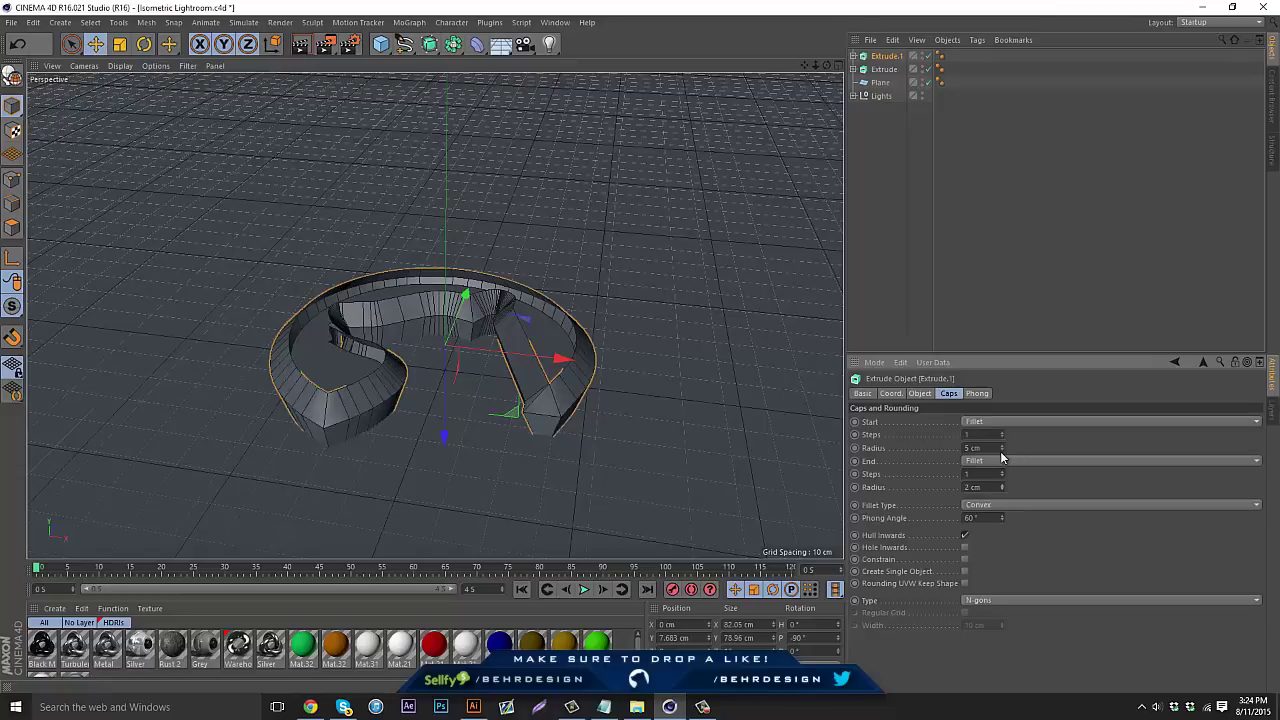
{"action": "left_click", "coordinate": [1001, 452]}
{"action": "left_click", "coordinate": [1001, 452]}
{"action": "left_click", "coordinate": [1001, 452]}
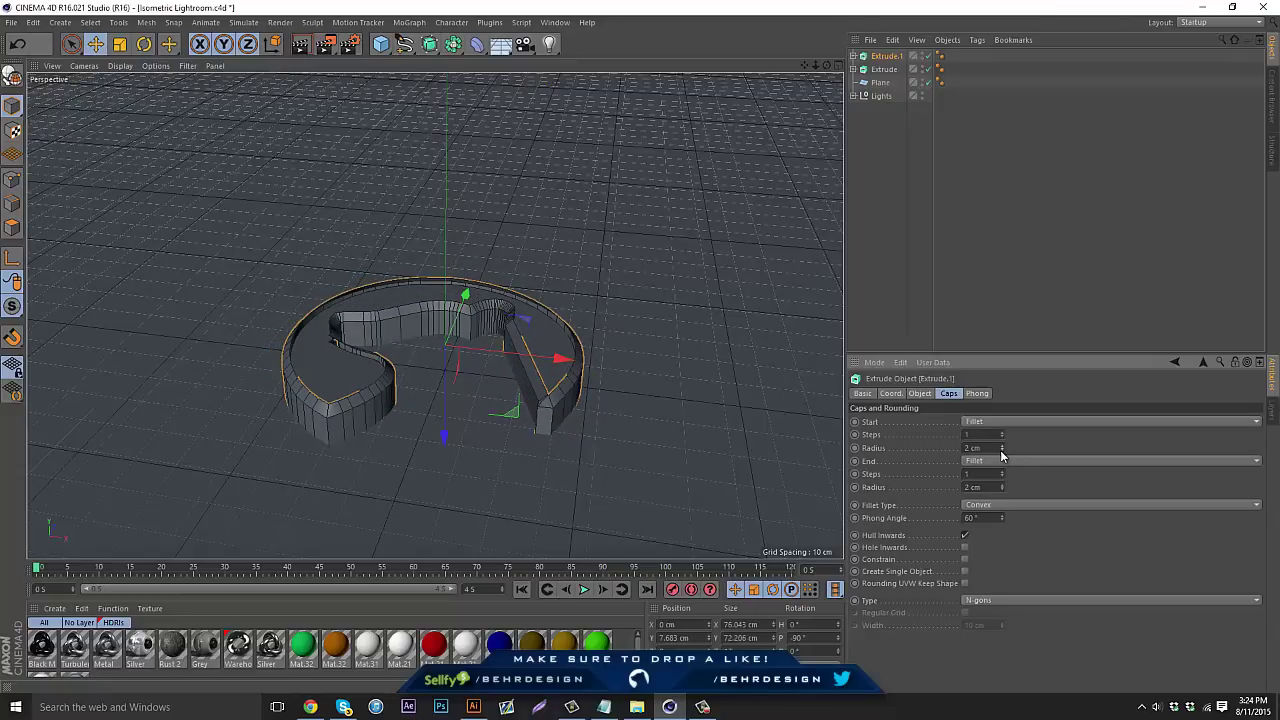
{"action": "left_click", "coordinate": [1002, 452]}
{"action": "left_click", "coordinate": [1002, 489]}
Step: Raise the duplicate's fillet steps to 84 for the start cap and 90 for the end cap
{"action": "left_click_drag", "start_coordinate": [1002, 473], "coordinate": [1004, 379]}
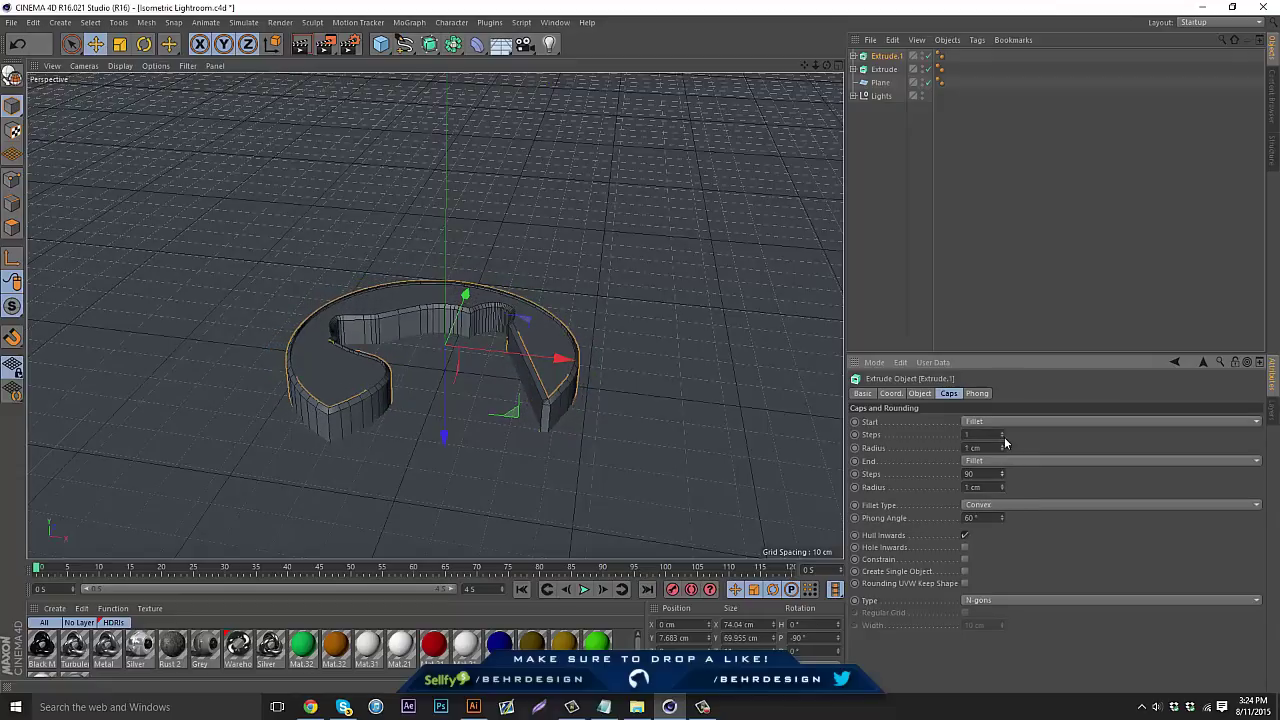
{"action": "left_click", "coordinate": [1002, 435]}
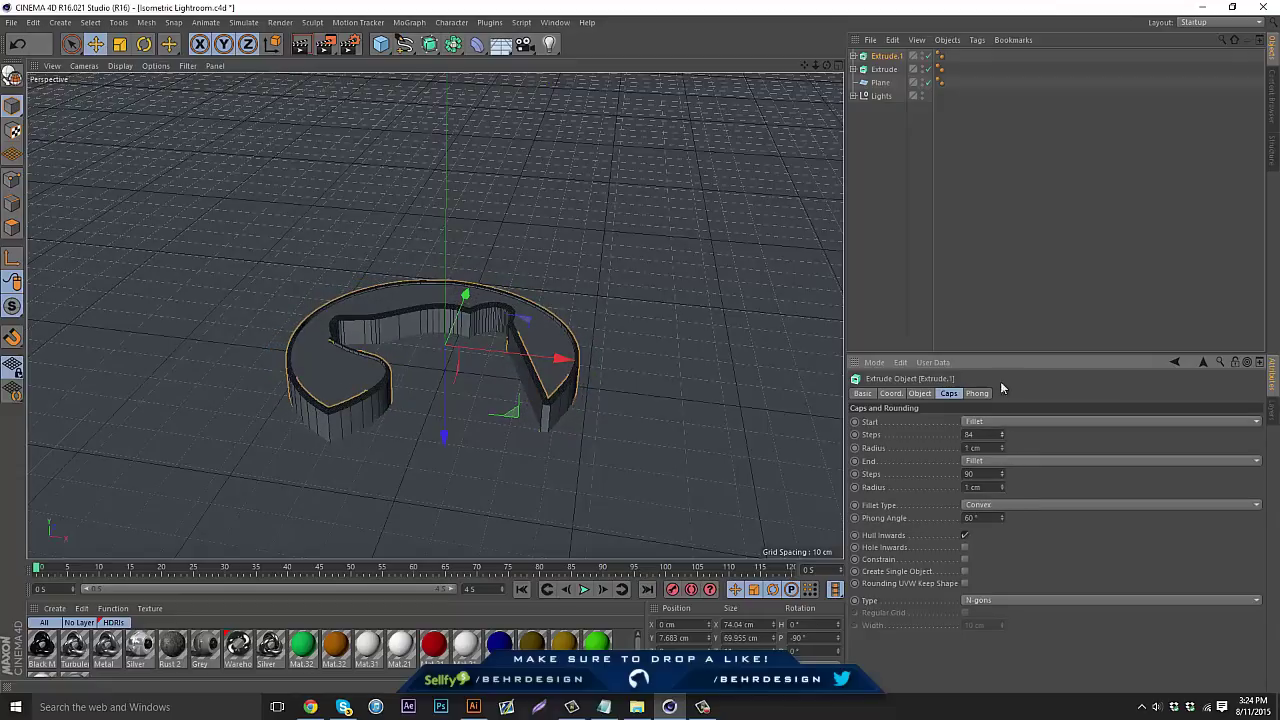
{"action": "left_click", "coordinate": [1036, 274]}
{"action": "left_click", "coordinate": [917, 57]}
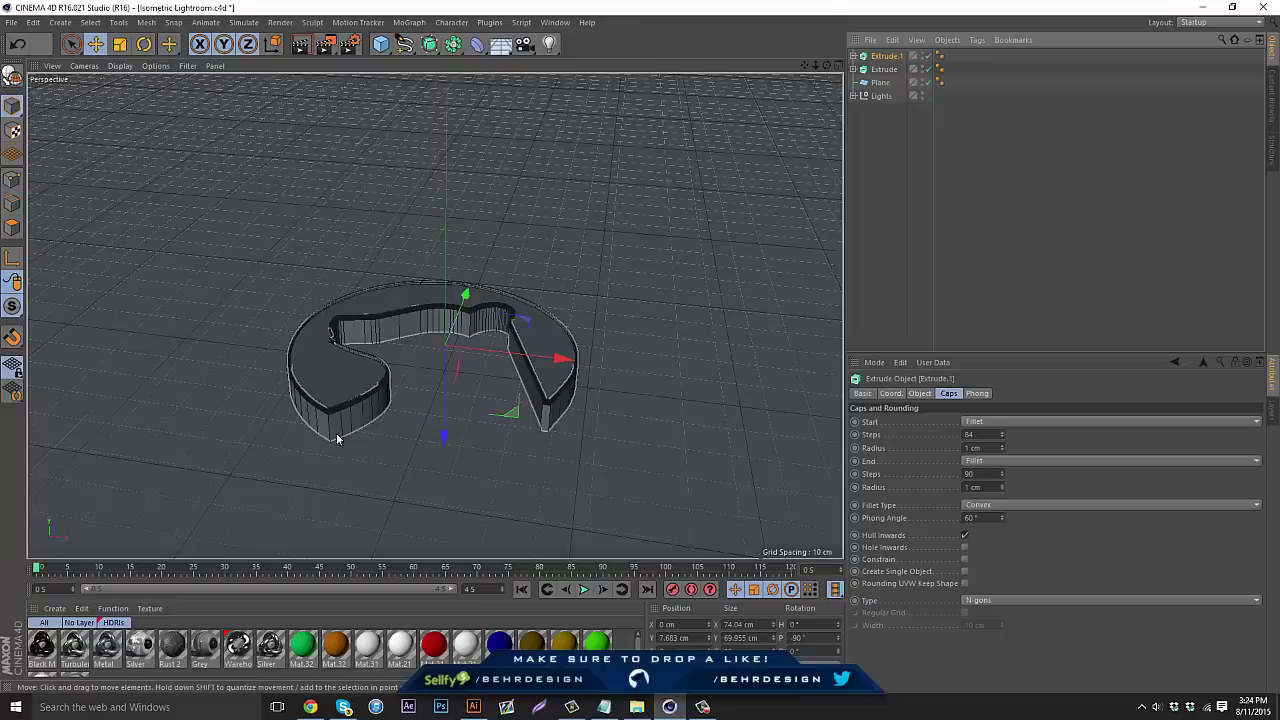
Step: Apply the Silver material to the duplicated, filleted logo extrusion
{"action": "left_click_drag", "start_coordinate": [445, 441], "coordinate": [446, 436]}
{"action": "left_click", "coordinate": [951, 246]}
{"action": "left_click_drag", "start_coordinate": [145, 672], "coordinate": [887, 56]}
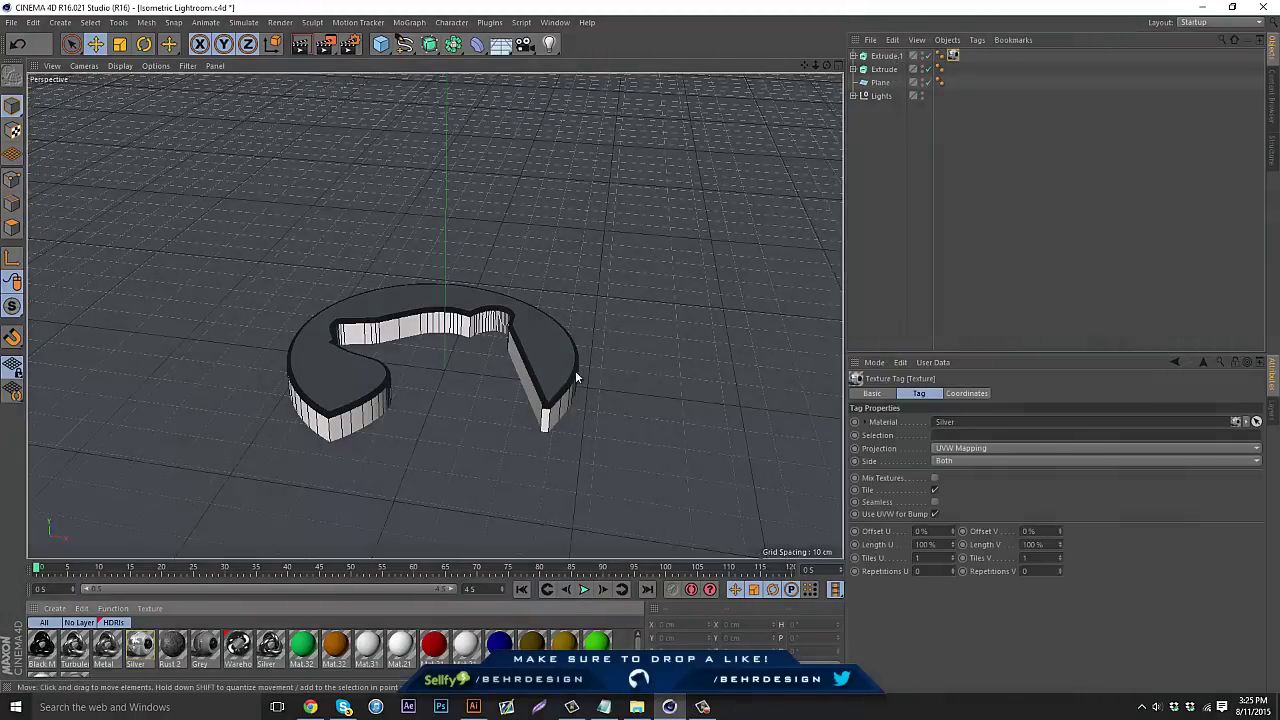
Step: Apply a metal material to the original logo extrusion and a black one to the floor plane
{"action": "left_click_drag", "start_coordinate": [141, 645], "coordinate": [845, 34]}
{"action": "left_click_drag", "start_coordinate": [884, 77], "coordinate": [884, 70]}
{"action": "left_click_drag", "start_coordinate": [84, 625], "coordinate": [882, 84]}
{"action": "left_click", "coordinate": [890, 140]}
Step: Preview the materials in an interactive render region around the logo and turn the region off
{"action": "left_click_drag", "start_coordinate": [325, 43], "coordinate": [425, 77]}
{"action": "left_click_drag", "start_coordinate": [151, 189], "coordinate": [746, 525]}
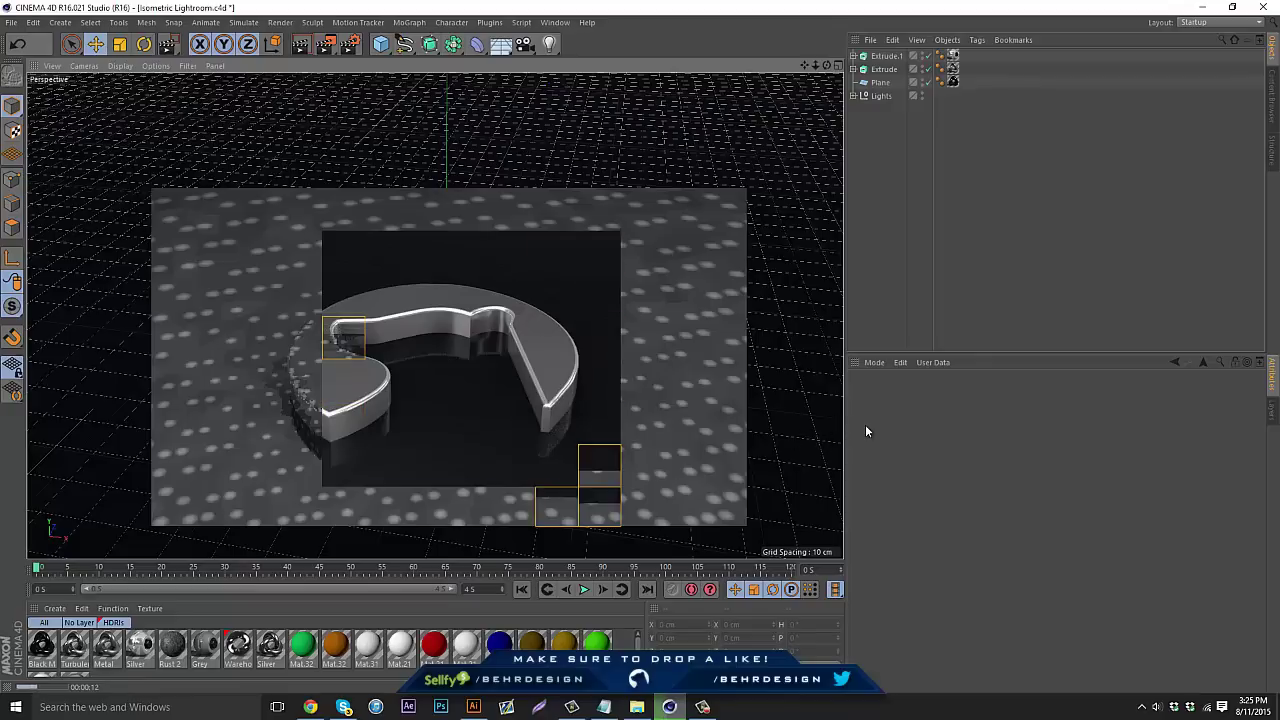
{"action": "key", "text": "alt+r"}
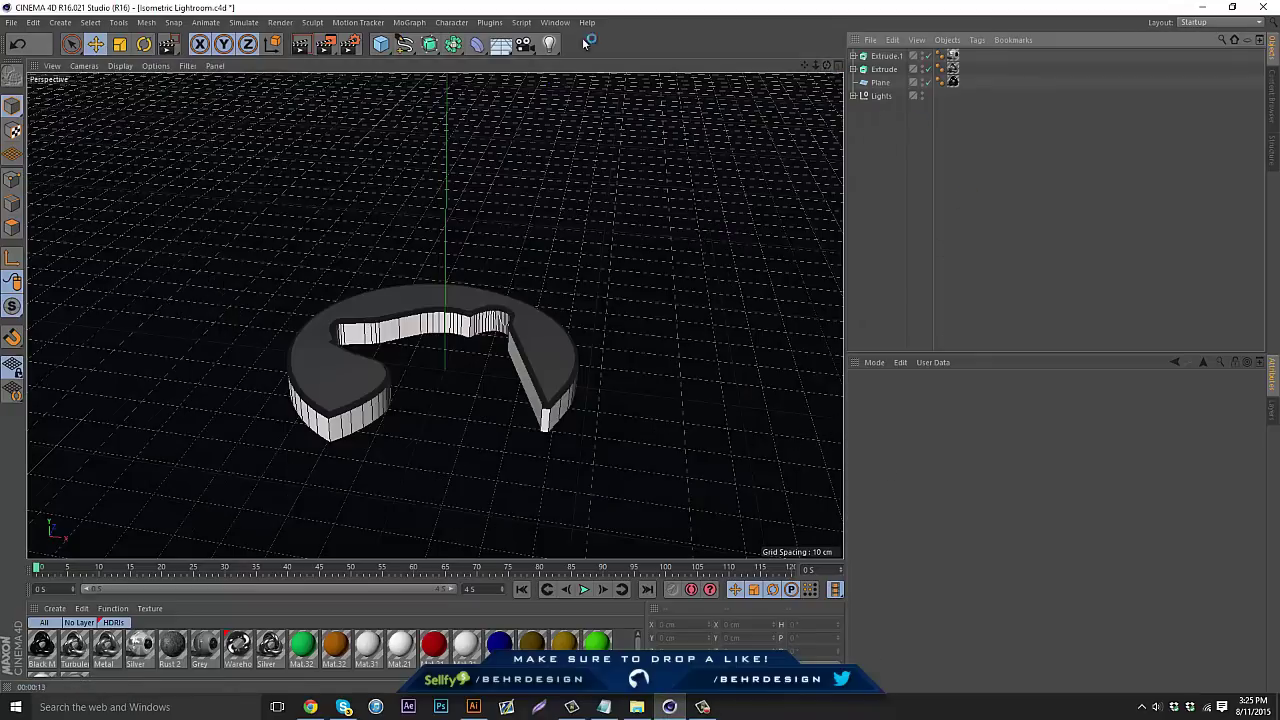
Step: Add a camera from a low close-up view of the logo's side wall and turn on autokeying
{"action": "left_click_drag", "start_coordinate": [818, 65], "coordinate": [642, 353]}
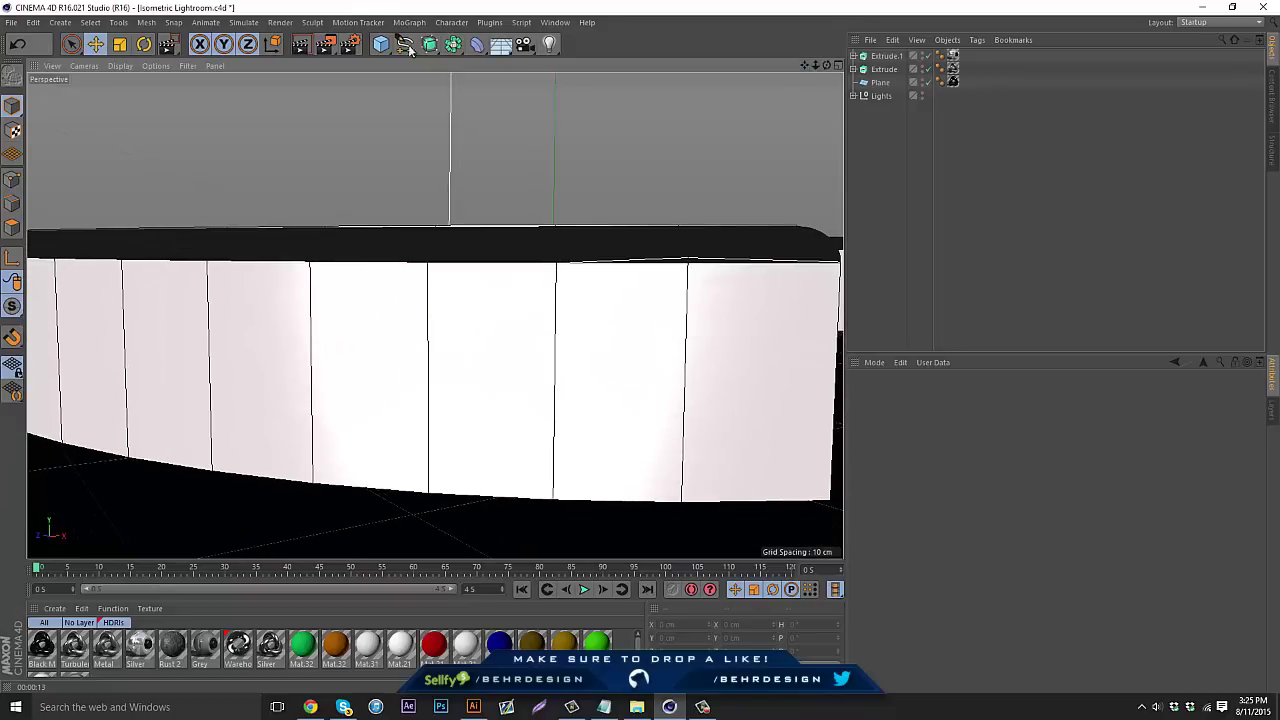
{"action": "left_click", "coordinate": [518, 45]}
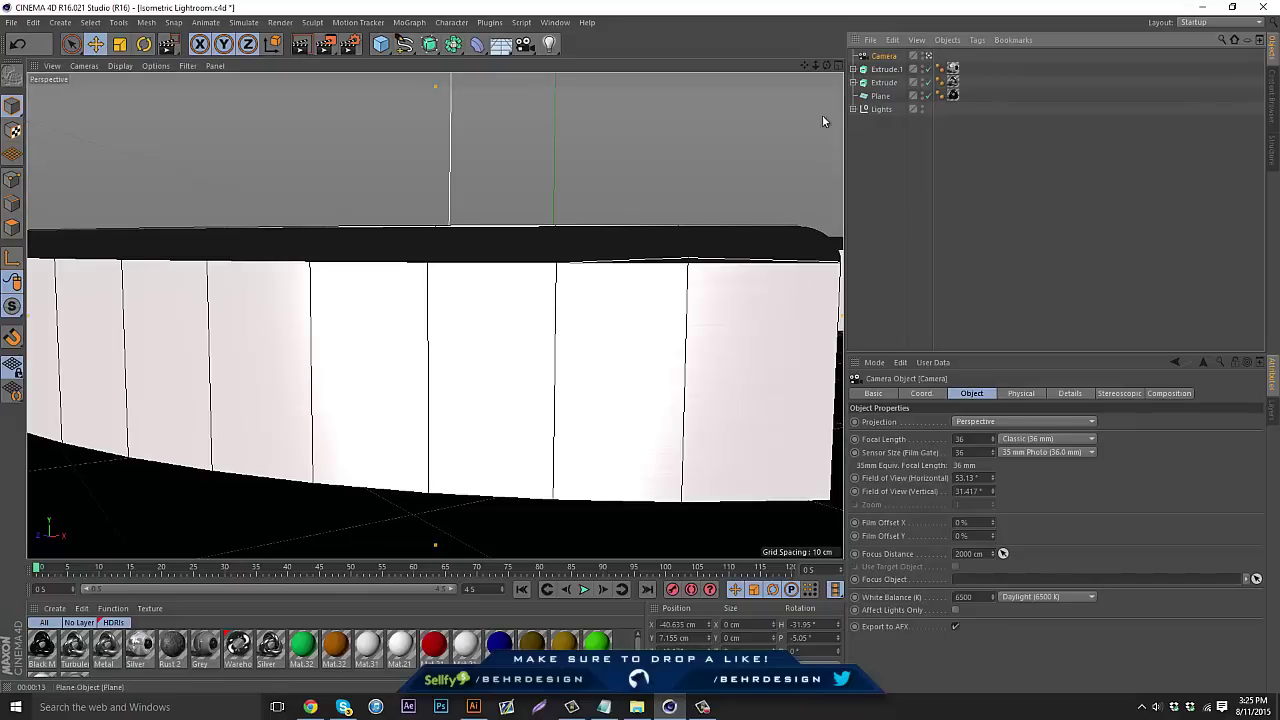
{"action": "left_click", "coordinate": [691, 589]}
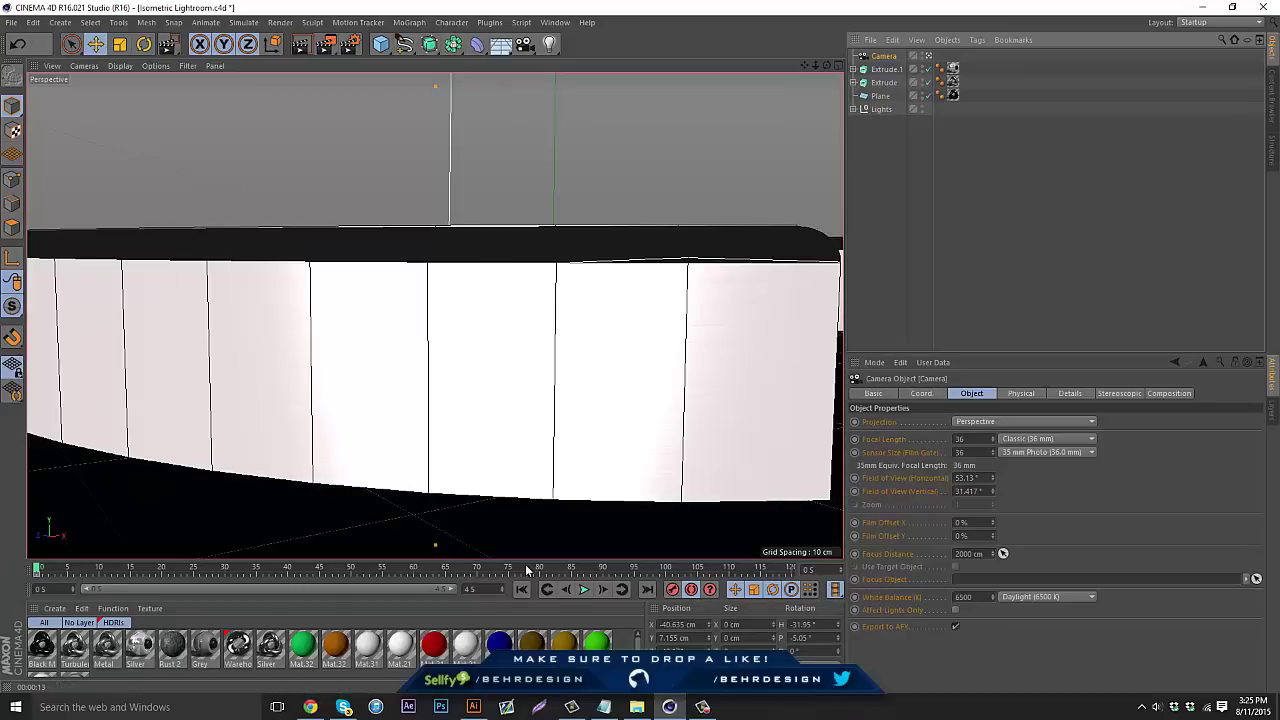
Step: Set the project length to 20 s and the visible timeline range from 0 to about 12.9 s
{"action": "left_click_drag", "start_coordinate": [481, 588], "coordinate": [299, 515]}
{"action": "type", "text": "29"}
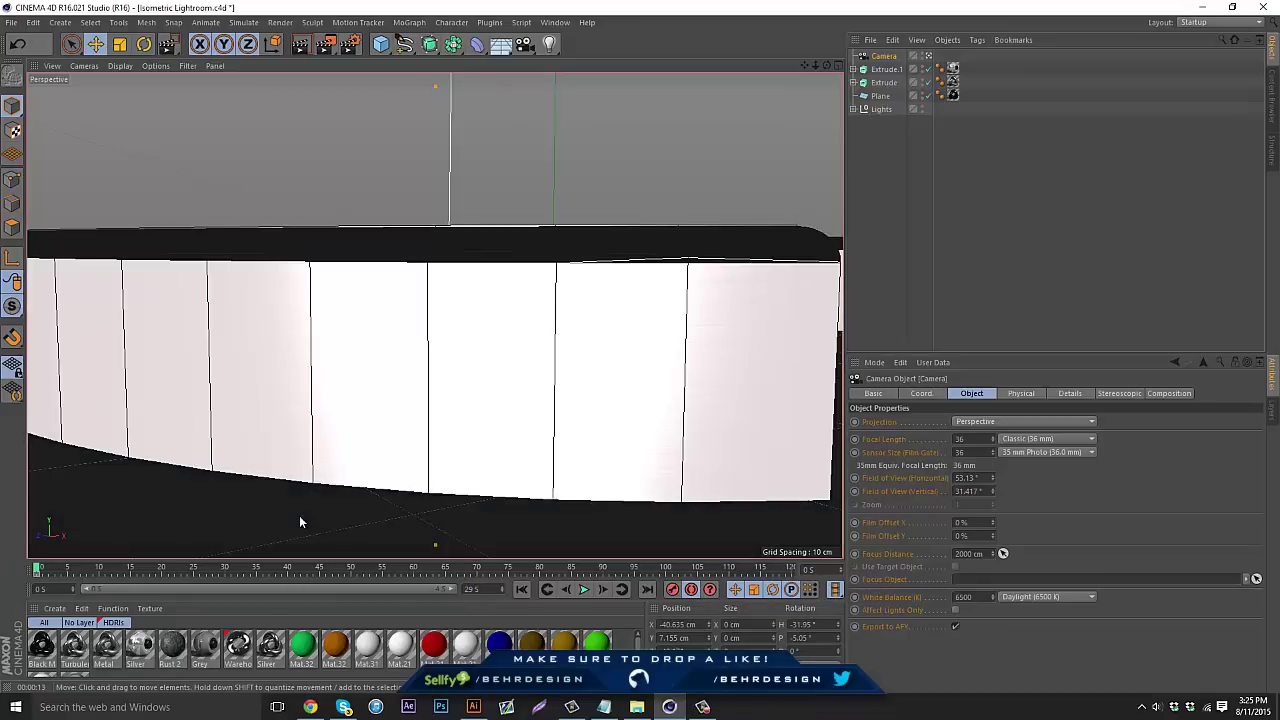
{"action": "key", "text": "Return"}
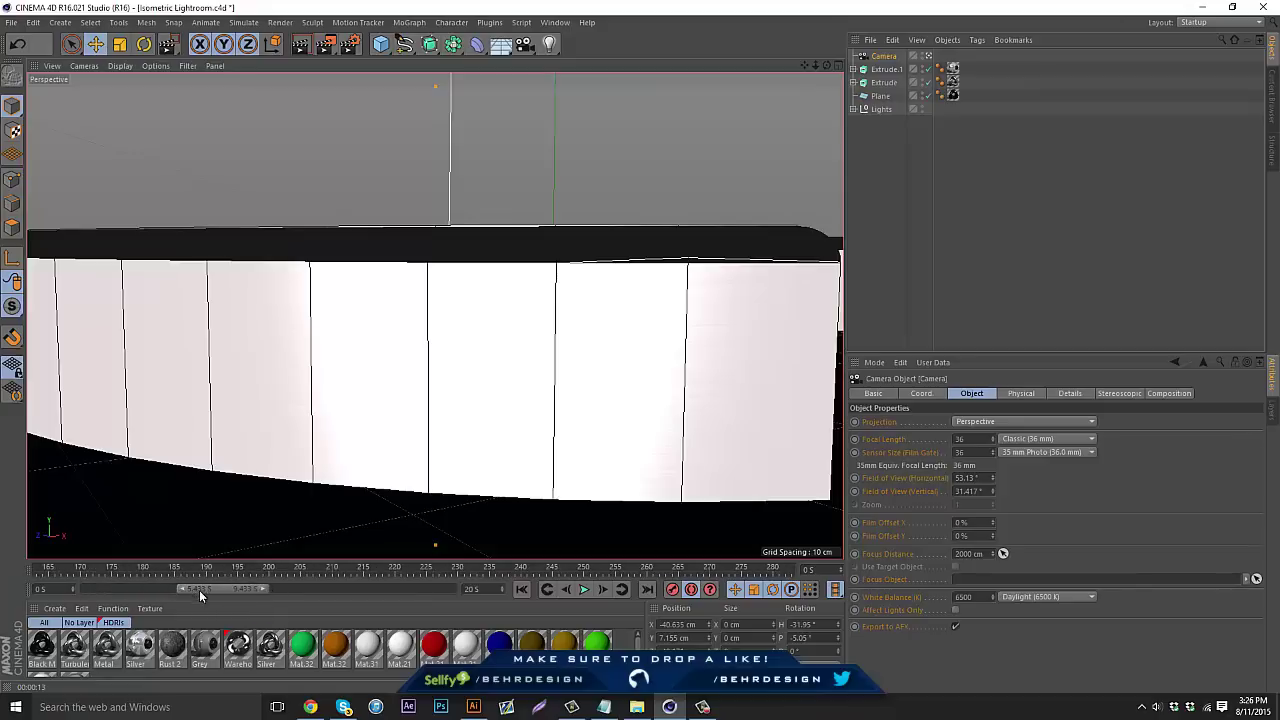
{"action": "left_click_drag", "start_coordinate": [170, 589], "coordinate": [330, 588]}
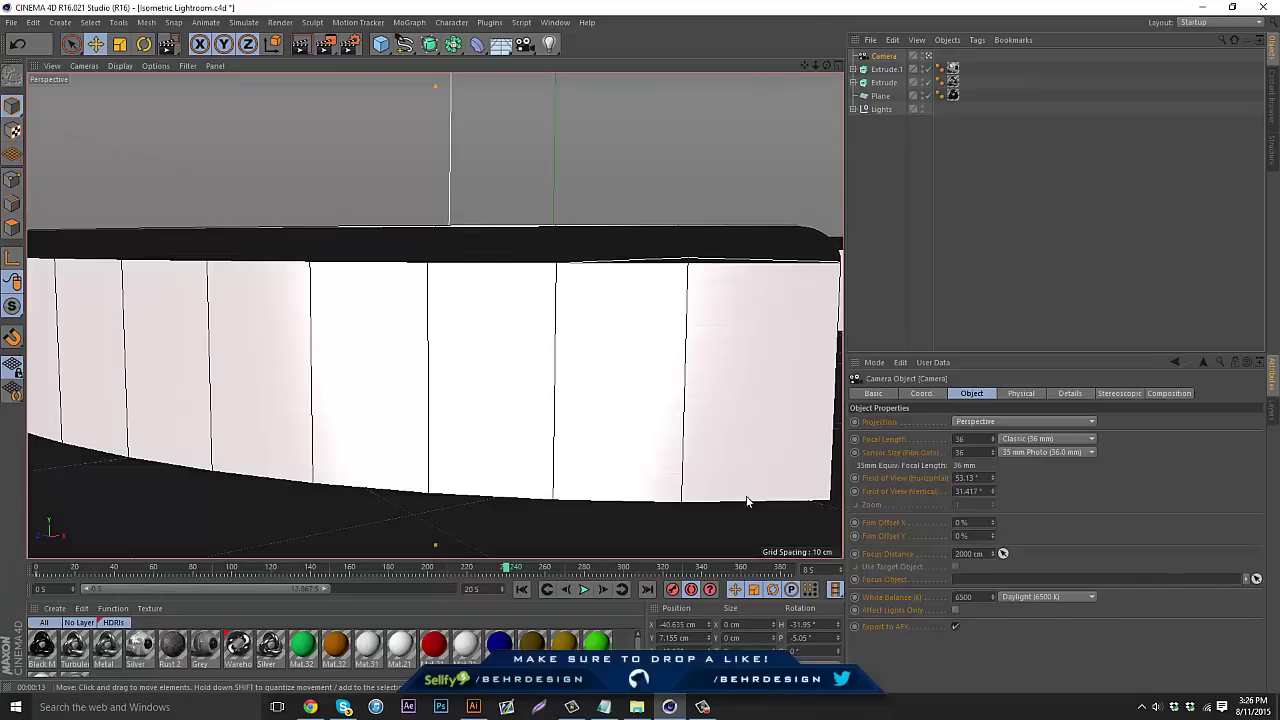
Step: Keyframe the camera at 8 s, raised and shifted to look across the logo, and play the move back from the start
{"action": "left_click_drag", "start_coordinate": [804, 66], "coordinate": [645, 348]}
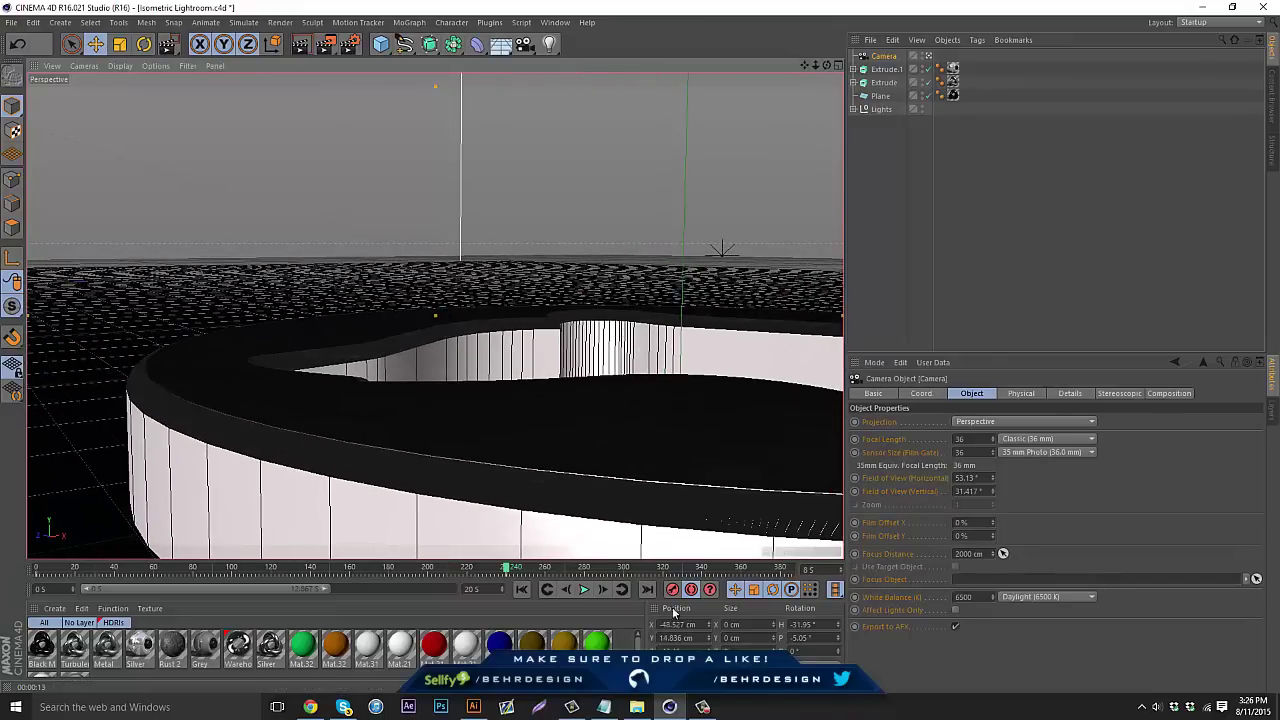
{"action": "left_click_drag", "start_coordinate": [456, 573], "coordinate": [0, 567]}
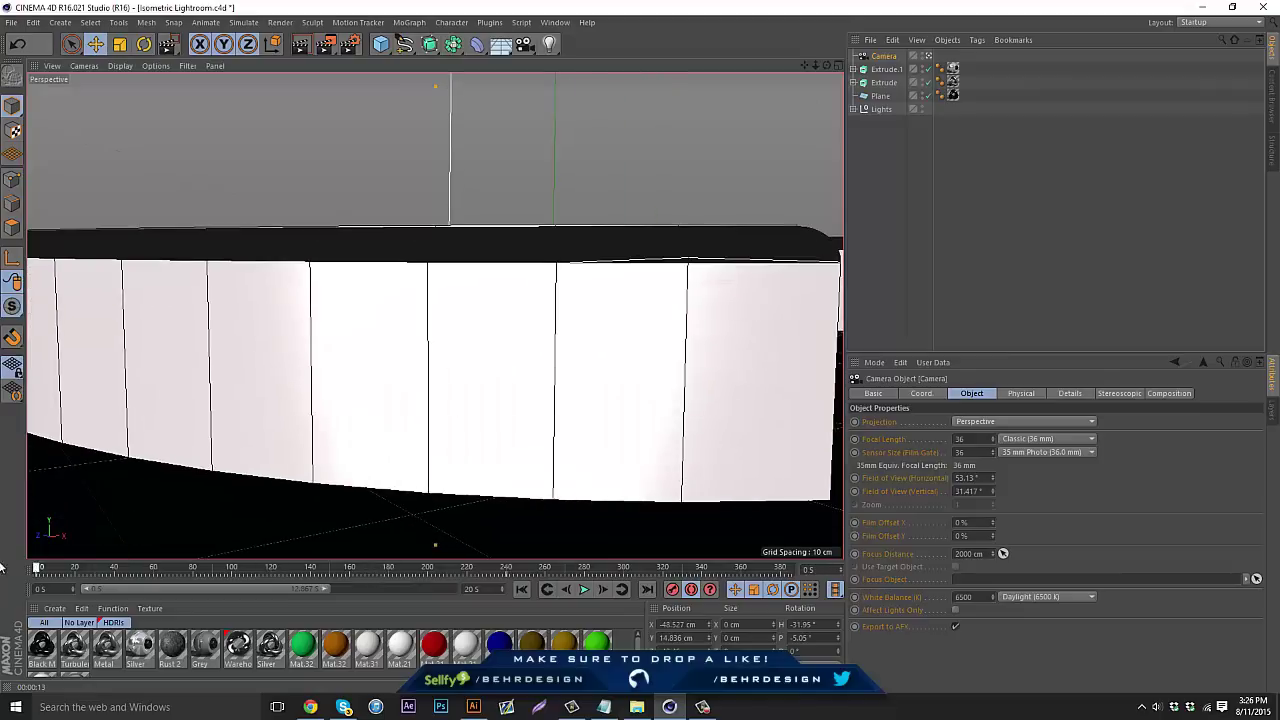
{"action": "left_click", "coordinate": [585, 590]}
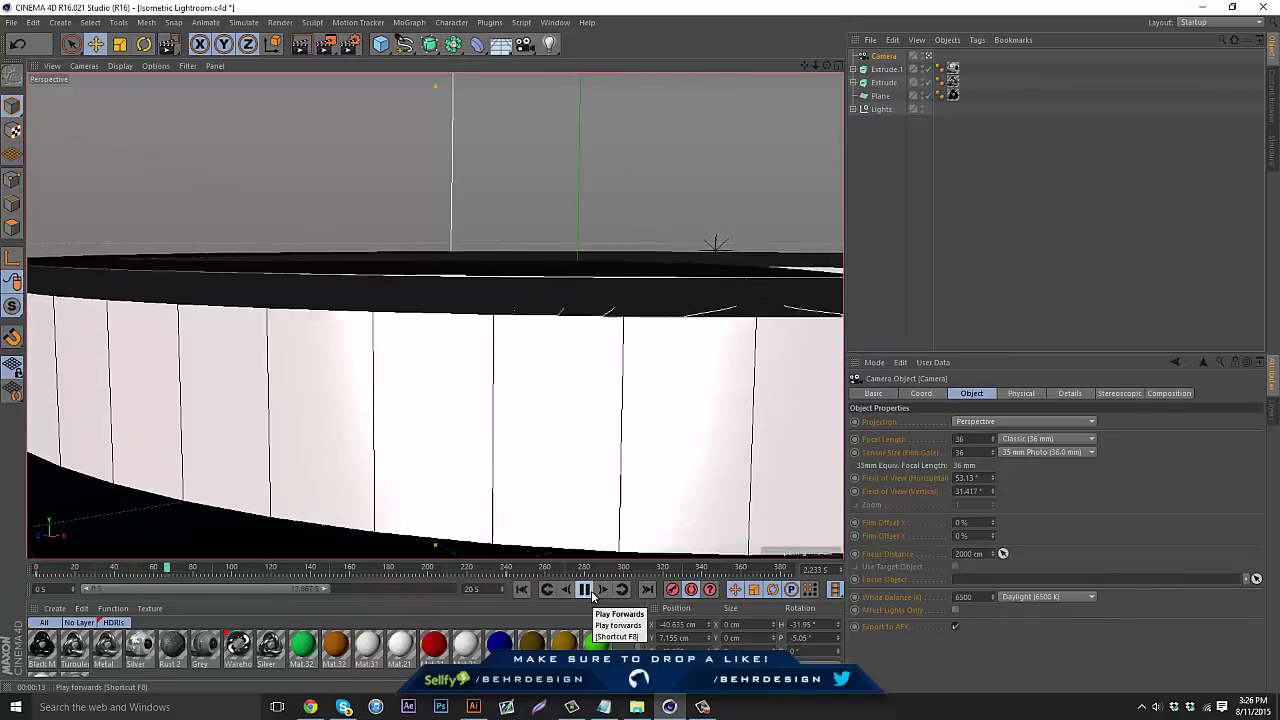
{"action": "right_click", "coordinate": [592, 600]}
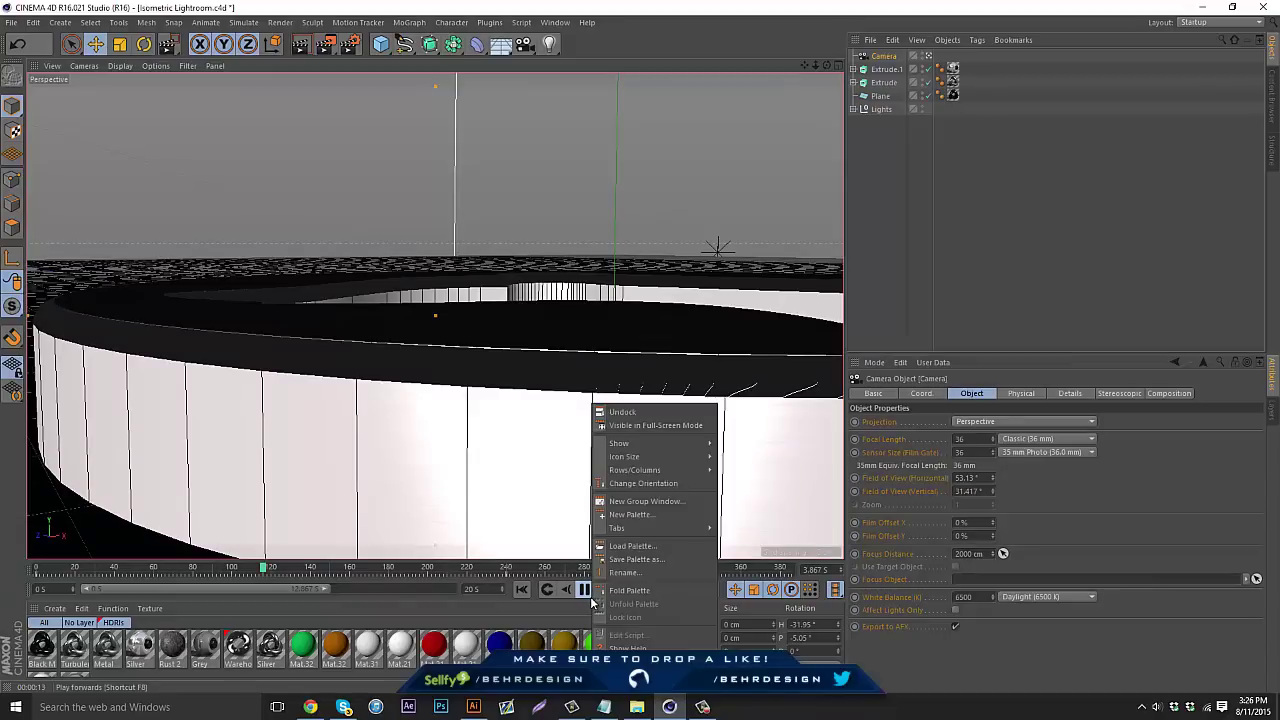
{"action": "left_click", "coordinate": [590, 602]}
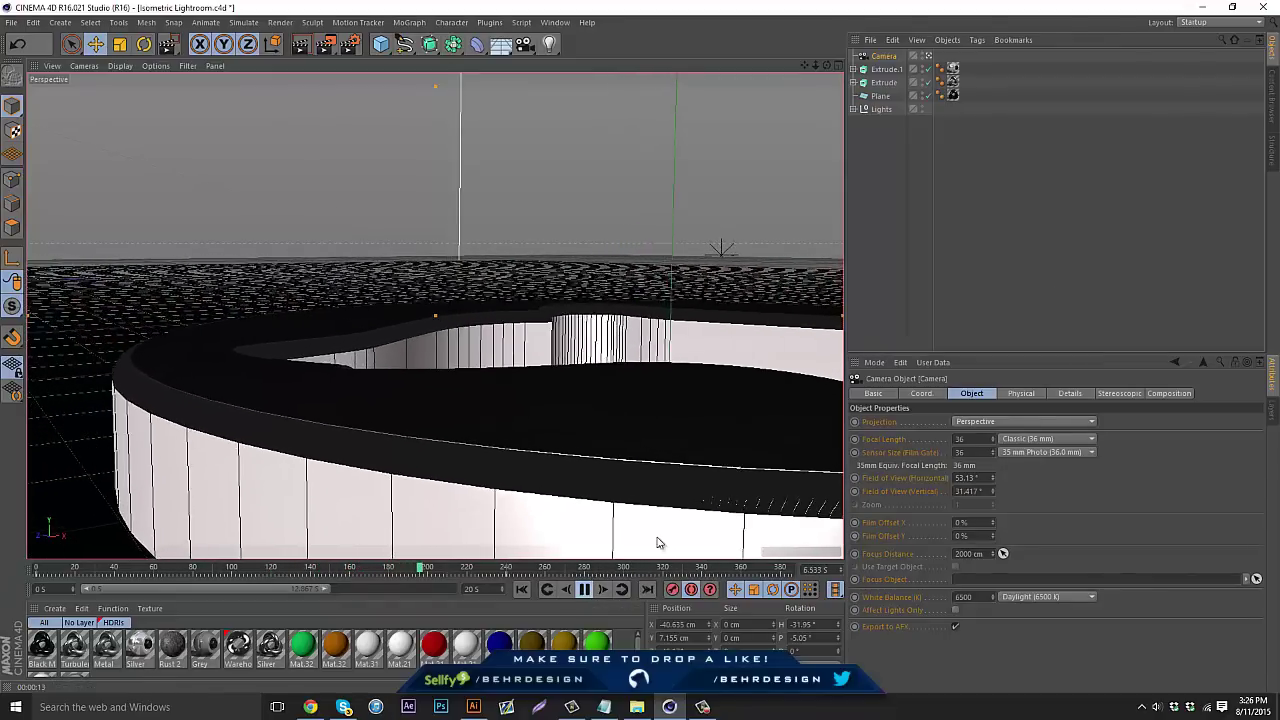
{"action": "left_click", "coordinate": [588, 594]}
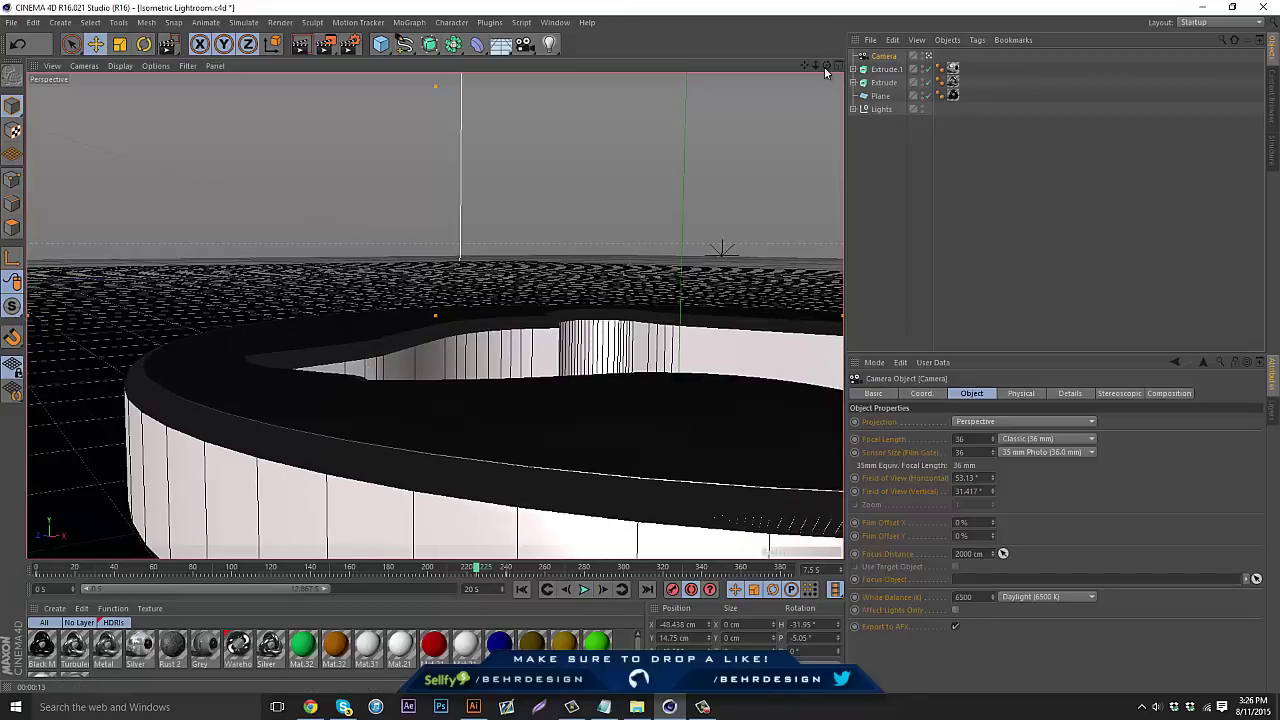
Step: At frame 241, keyframe the camera into a steep downward close-up of the logo's inner edge
{"action": "left_click", "coordinate": [517, 569]}
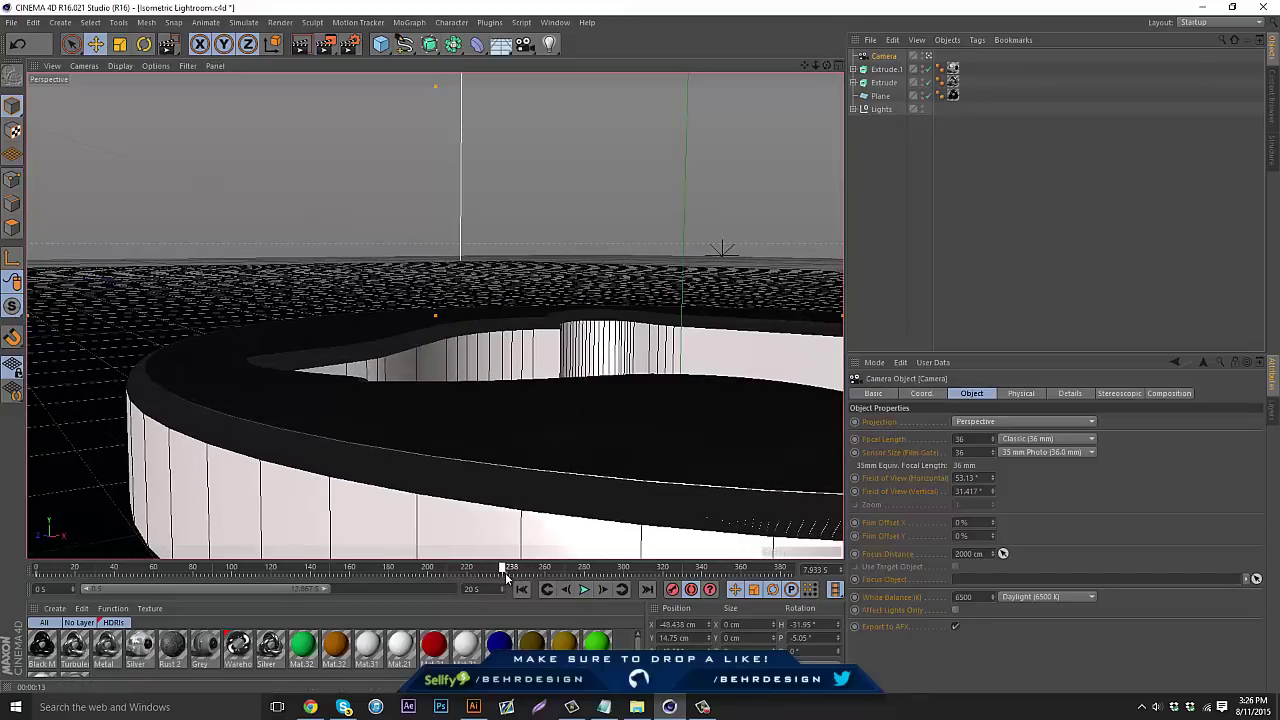
{"action": "left_click", "coordinate": [601, 593]}
{"action": "left_click_drag", "start_coordinate": [826, 67], "coordinate": [812, 70]}
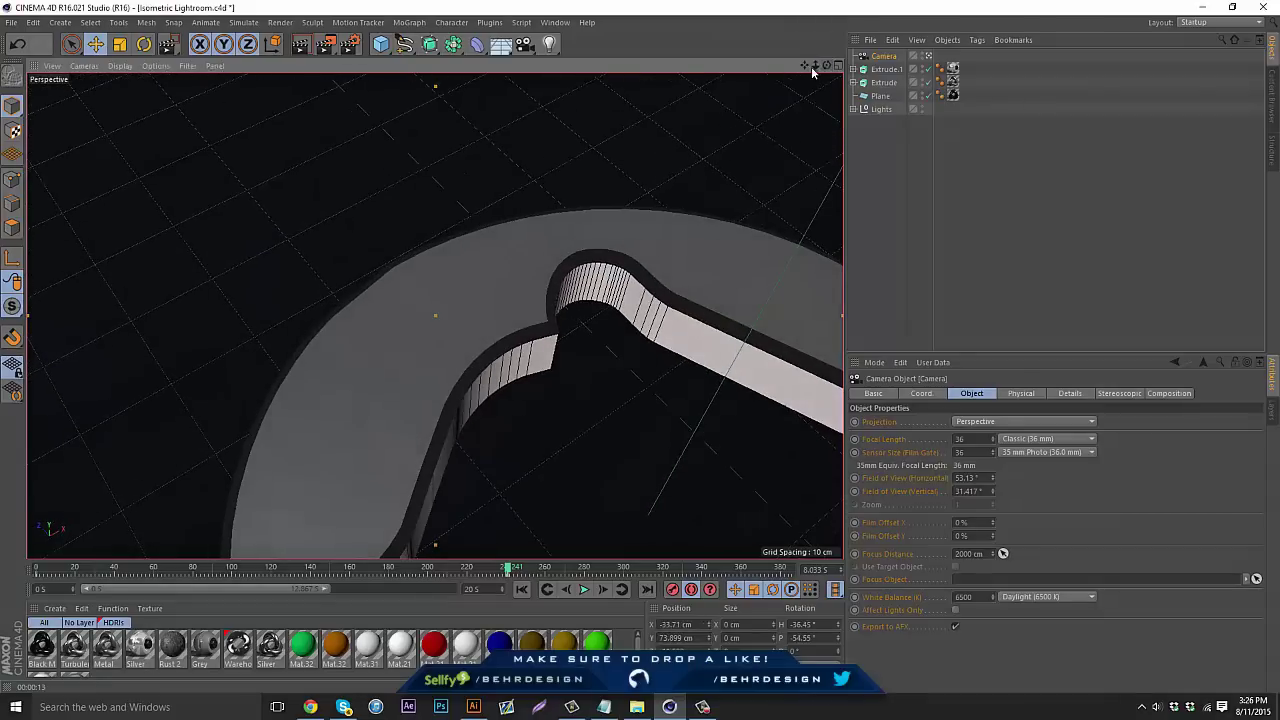
{"action": "left_click_drag", "start_coordinate": [640, 313], "coordinate": [640, 345]}
{"action": "left_click_drag", "start_coordinate": [812, 69], "coordinate": [757, 466]}
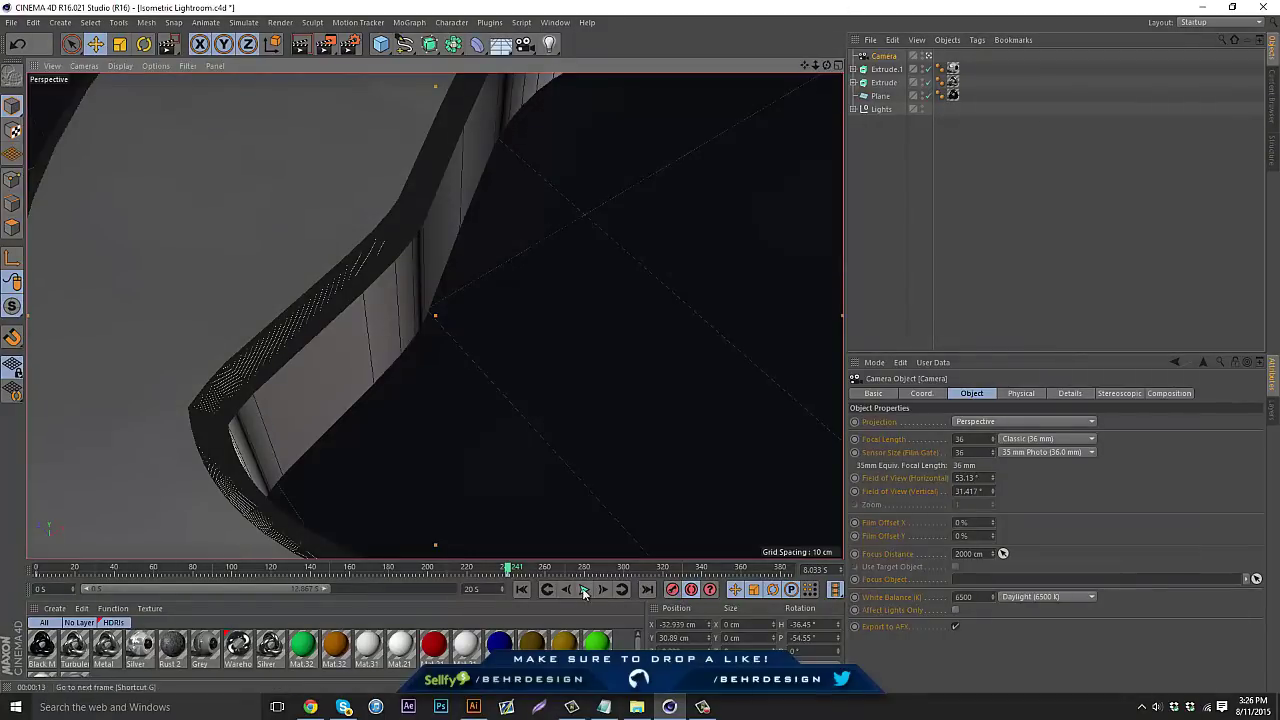
Step: Keyframe the camera at 14 s, pulled back over the logo's inner curve, and return to the start with the full 20 s range shown
{"action": "left_click_drag", "start_coordinate": [836, 567], "coordinate": [561, 509]}
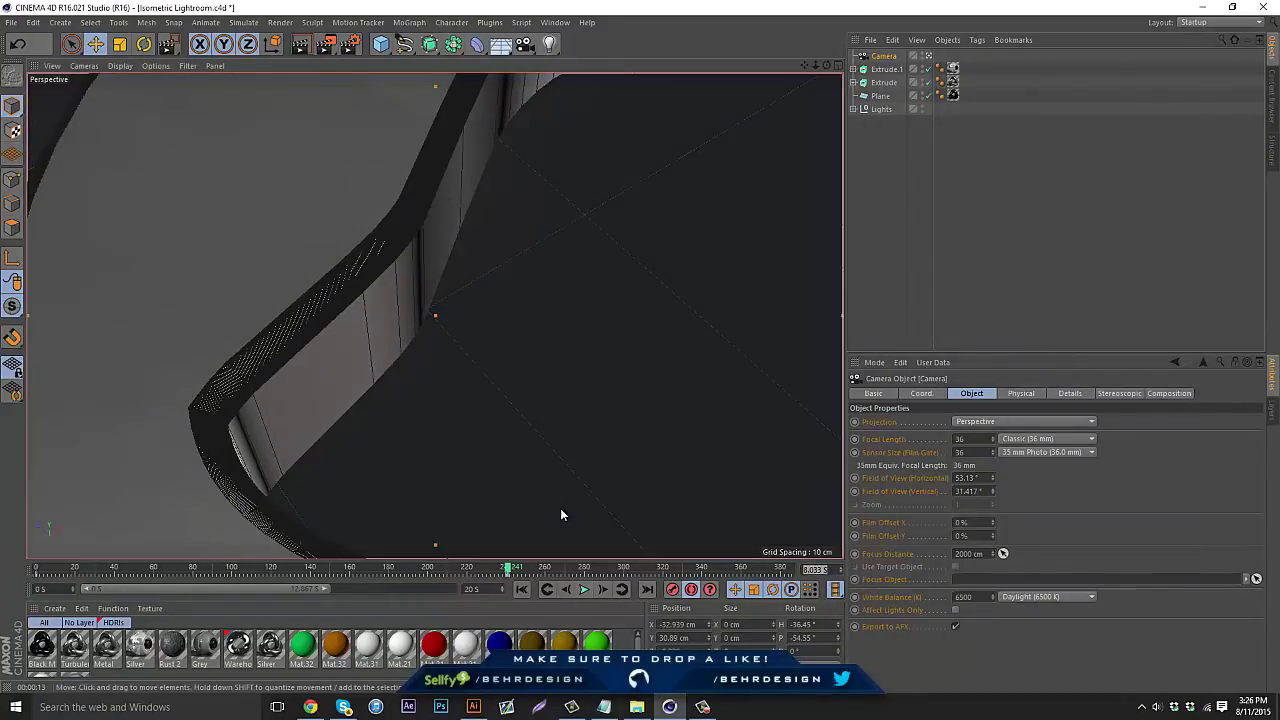
{"action": "type", "text": "14"}
{"action": "key", "text": "Return"}
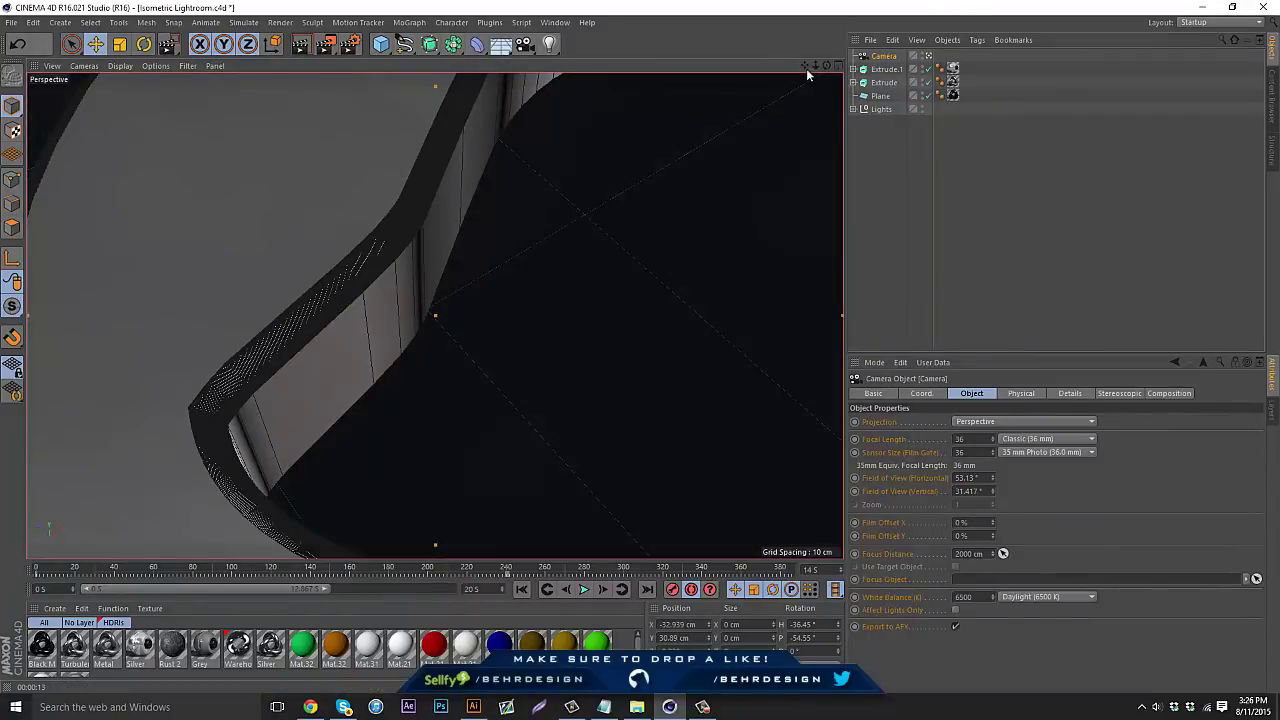
{"action": "left_click_drag", "start_coordinate": [804, 66], "coordinate": [637, 373]}
{"action": "scroll", "coordinate": [637, 360], "scroll_direction": "down", "scroll_amount": 8}
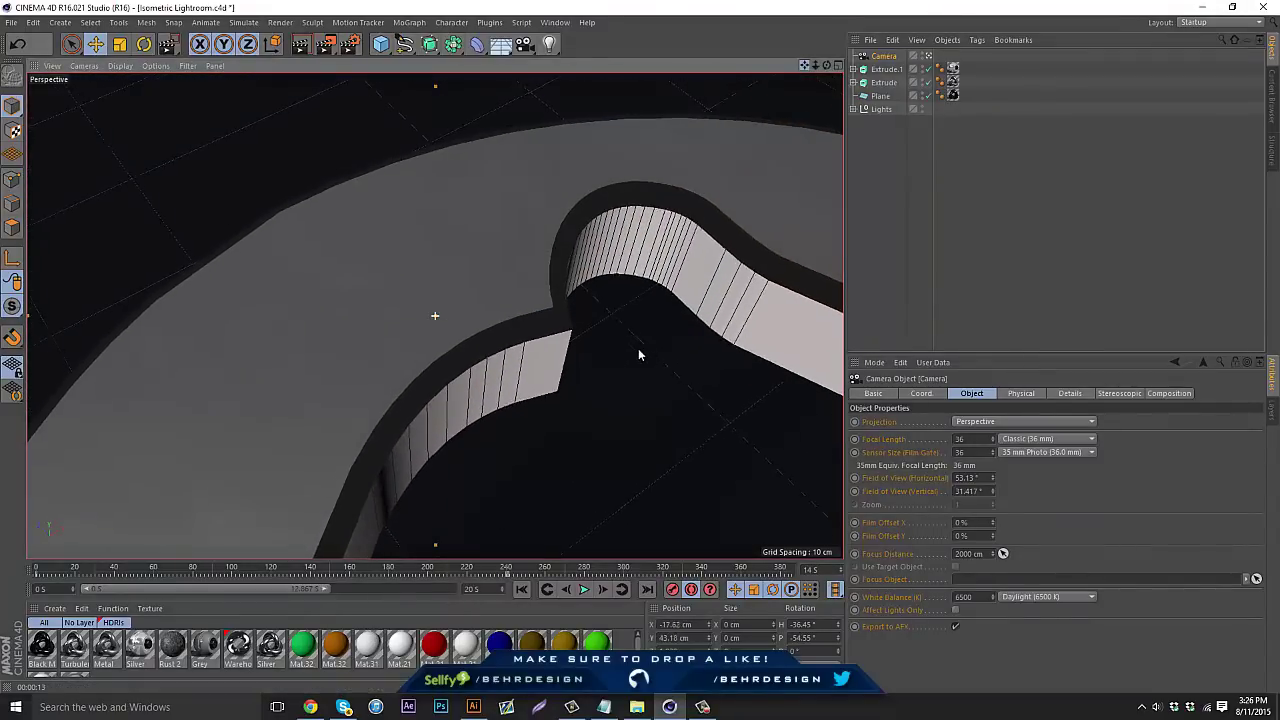
{"action": "mouse_move", "coordinate": [816, 66]}
{"action": "left_mouse_down"}
{"action": "mouse_move", "coordinate": [640, 348]}
{"action": "mouse_move", "coordinate": [815, 65]}
{"action": "left_mouse_up"}
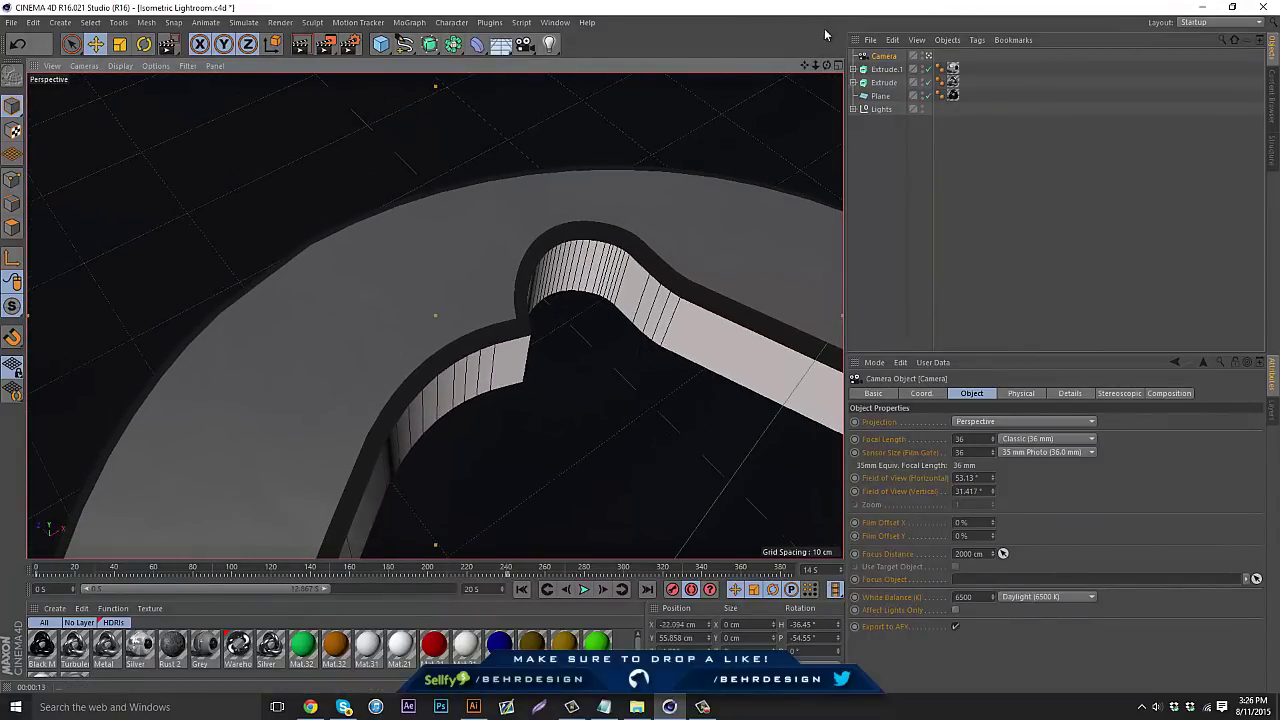
{"action": "left_click_drag", "start_coordinate": [327, 587], "coordinate": [8, 569]}
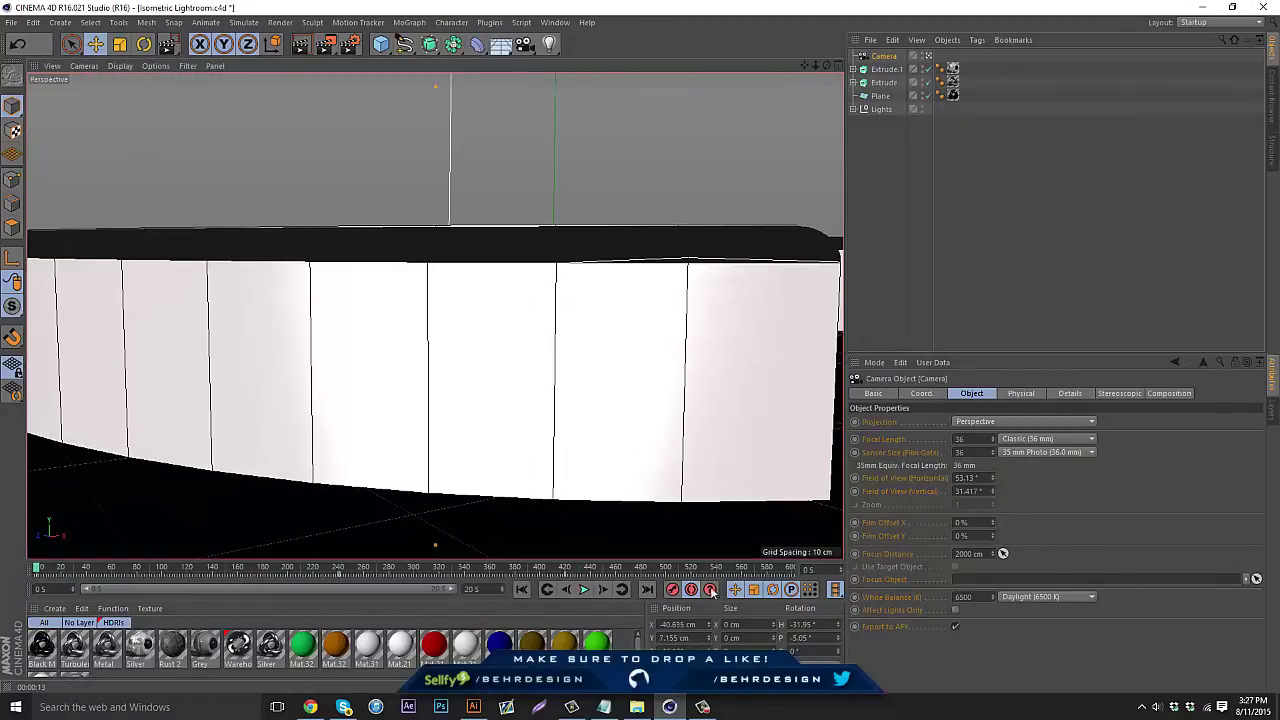
Step: Play the camera animation from the start and replay the stretch from about 8 s to 12 s
{"action": "left_click", "coordinate": [586, 594]}
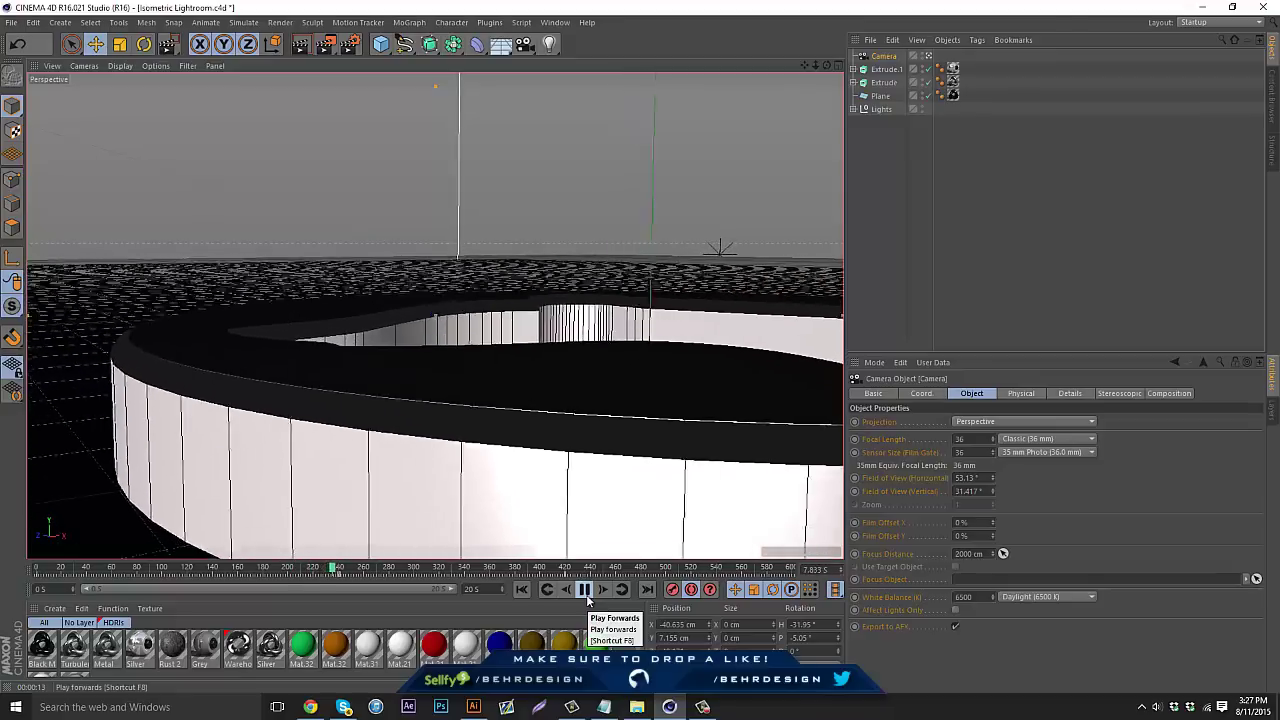
{"action": "left_click", "coordinate": [586, 594]}
{"action": "mouse_move", "coordinate": [362, 572]}
{"action": "left_mouse_down"}
{"action": "mouse_move", "coordinate": [331, 562]}
{"action": "mouse_move", "coordinate": [345, 568]}
{"action": "left_mouse_up"}
{"action": "left_click", "coordinate": [588, 591]}
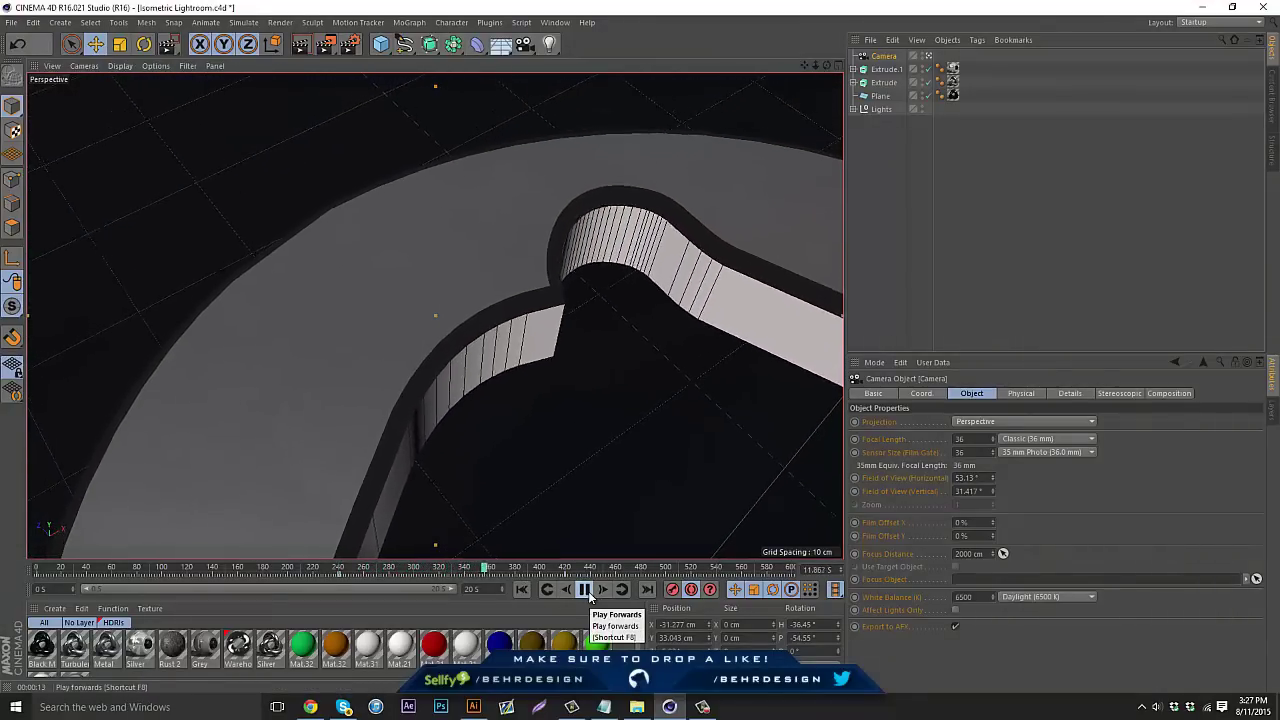
{"action": "left_click", "coordinate": [586, 590]}
{"action": "left_click", "coordinate": [867, 236]}
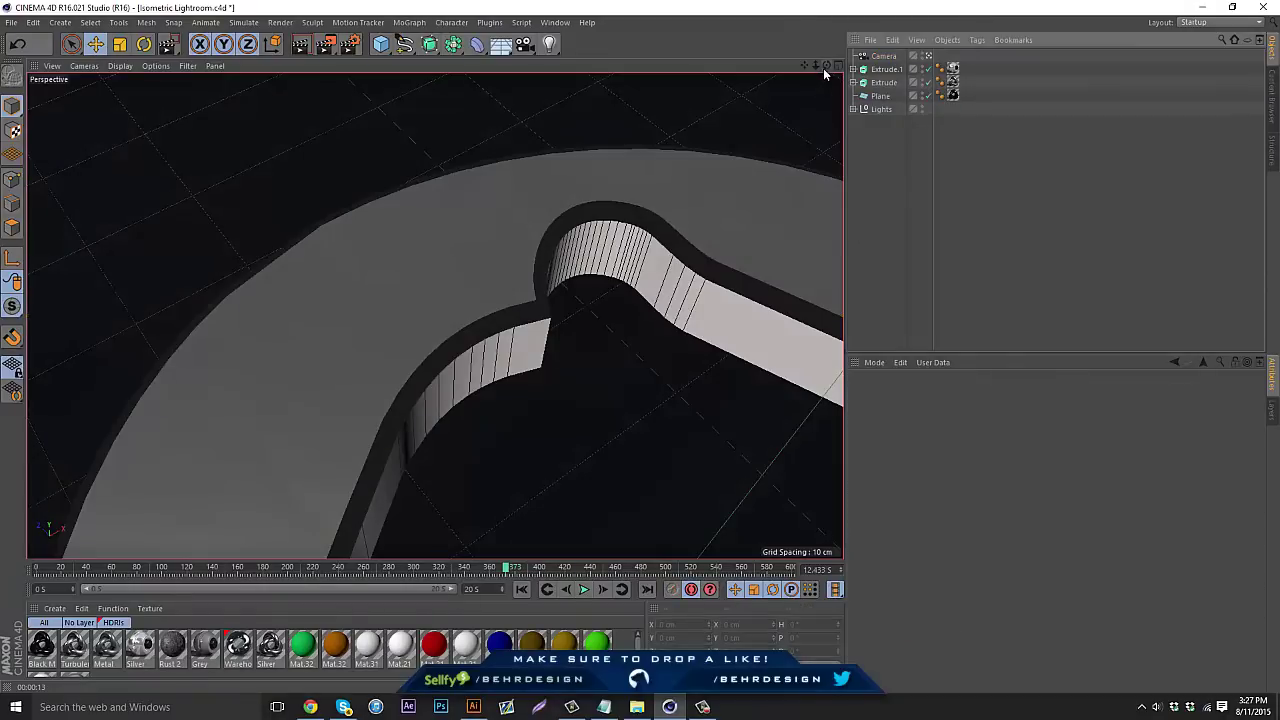
Step: Keyframe the camera at frame 421, pulled far back into a top-down view of the whole logo
{"action": "left_click_drag", "start_coordinate": [828, 68], "coordinate": [640, 346]}
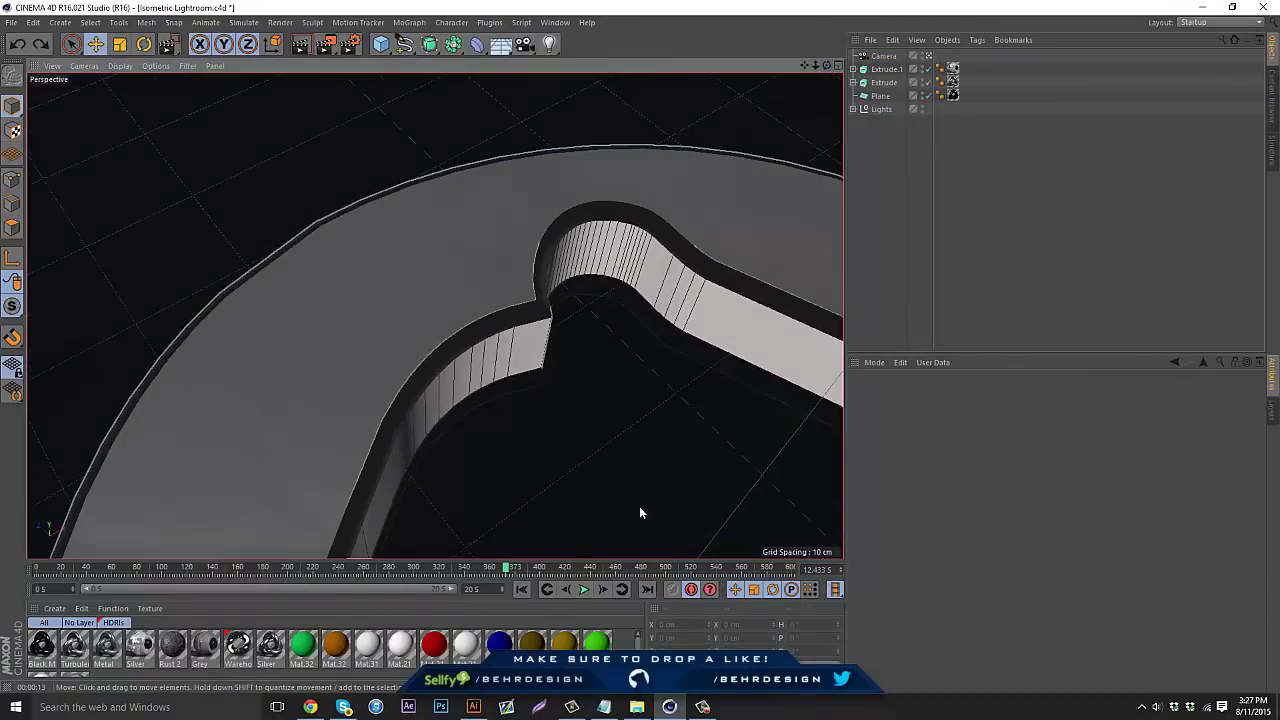
{"action": "left_click", "coordinate": [836, 569]}
{"action": "type", "text": "14"}
{"action": "key", "text": "Return"}
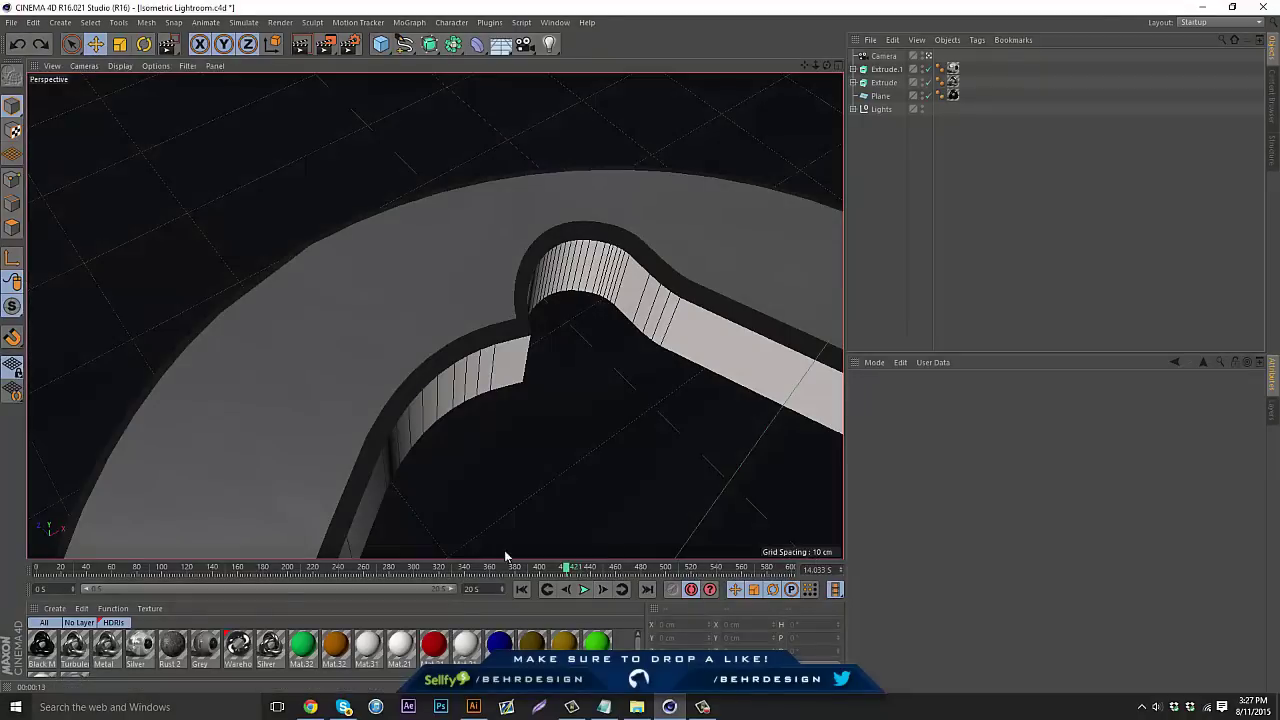
{"action": "left_click_drag", "start_coordinate": [815, 62], "coordinate": [641, 352]}
{"action": "left_click_drag", "start_coordinate": [814, 64], "coordinate": [641, 346]}
{"action": "left_click_drag", "start_coordinate": [814, 65], "coordinate": [641, 348]}
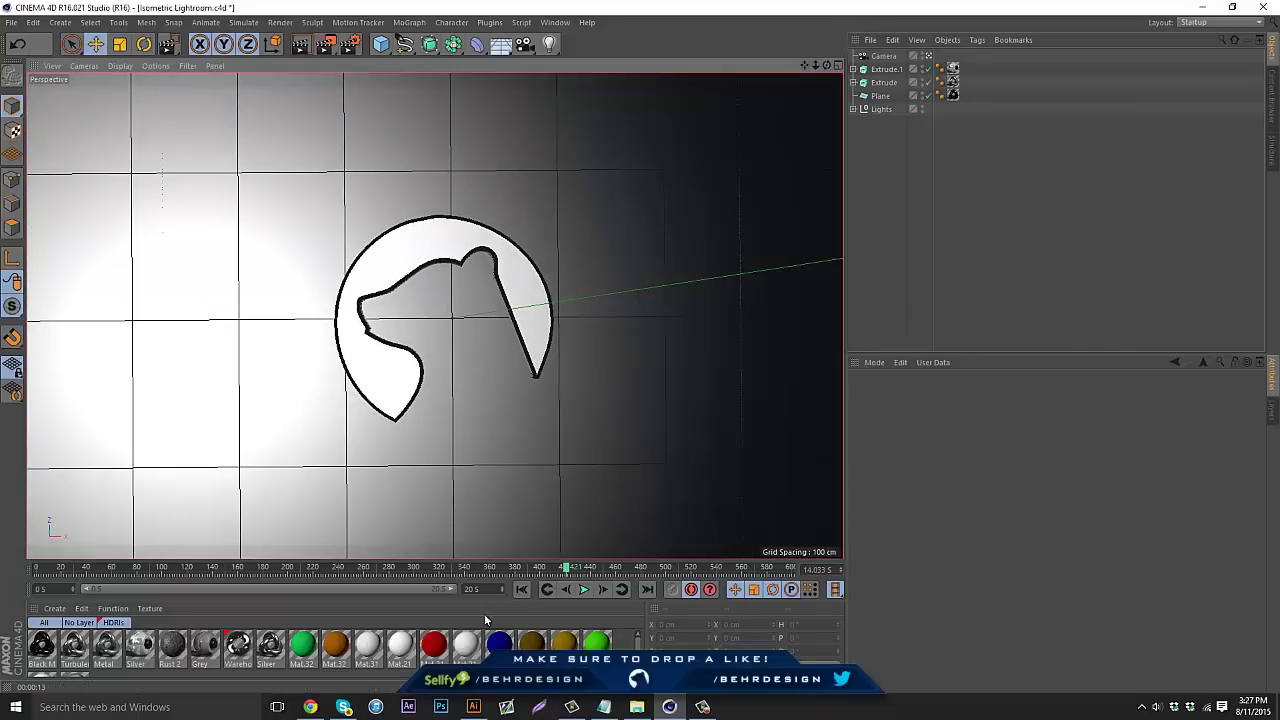
{"action": "left_click", "coordinate": [880, 57]}
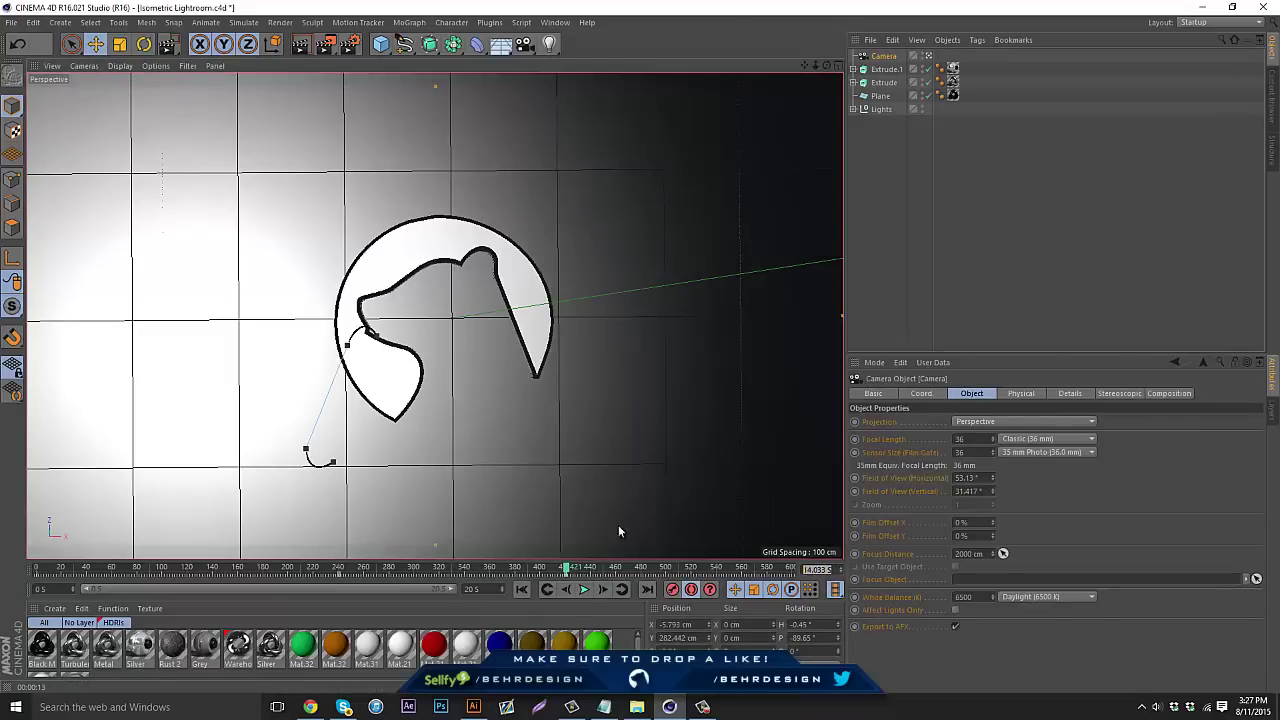
Step: Keyframe the camera at 20 s, moved closer above the logo so it fills the top-down view
{"action": "type", "text": "20"}
{"action": "key", "text": "Return"}
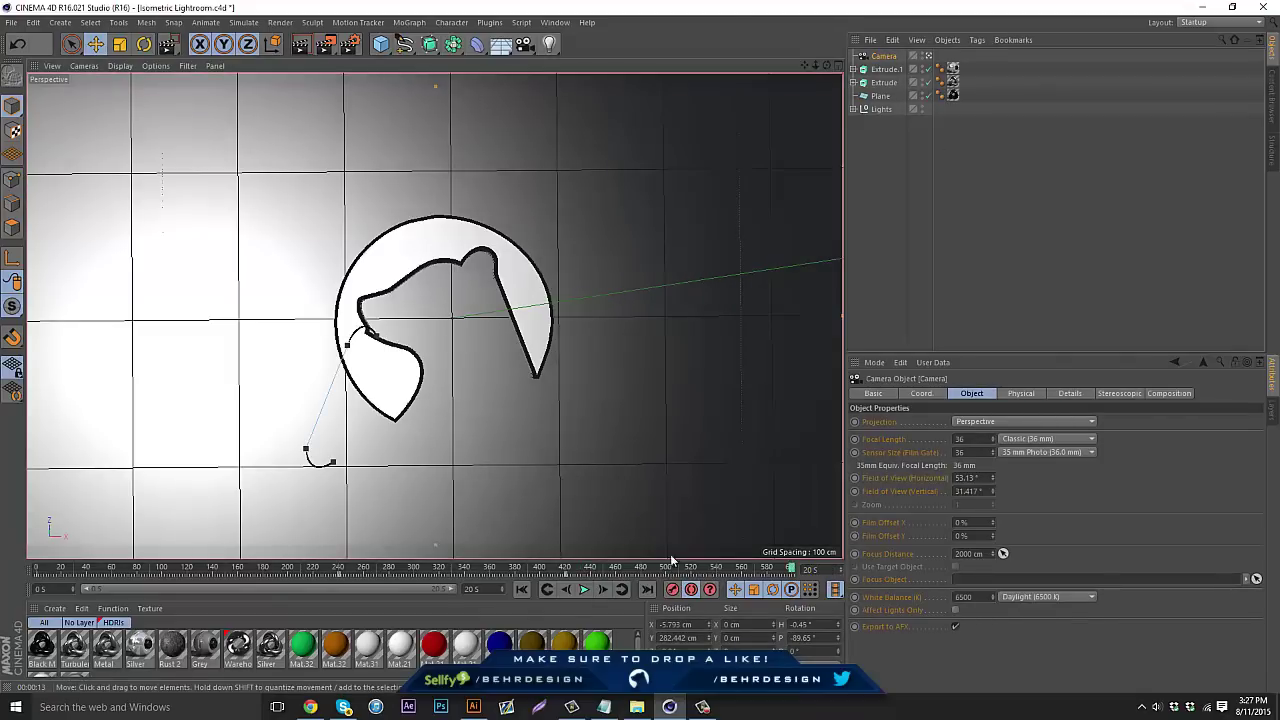
{"action": "left_click_drag", "start_coordinate": [815, 66], "coordinate": [784, 51]}
{"action": "left_click_drag", "start_coordinate": [641, 347], "coordinate": [648, 347]}
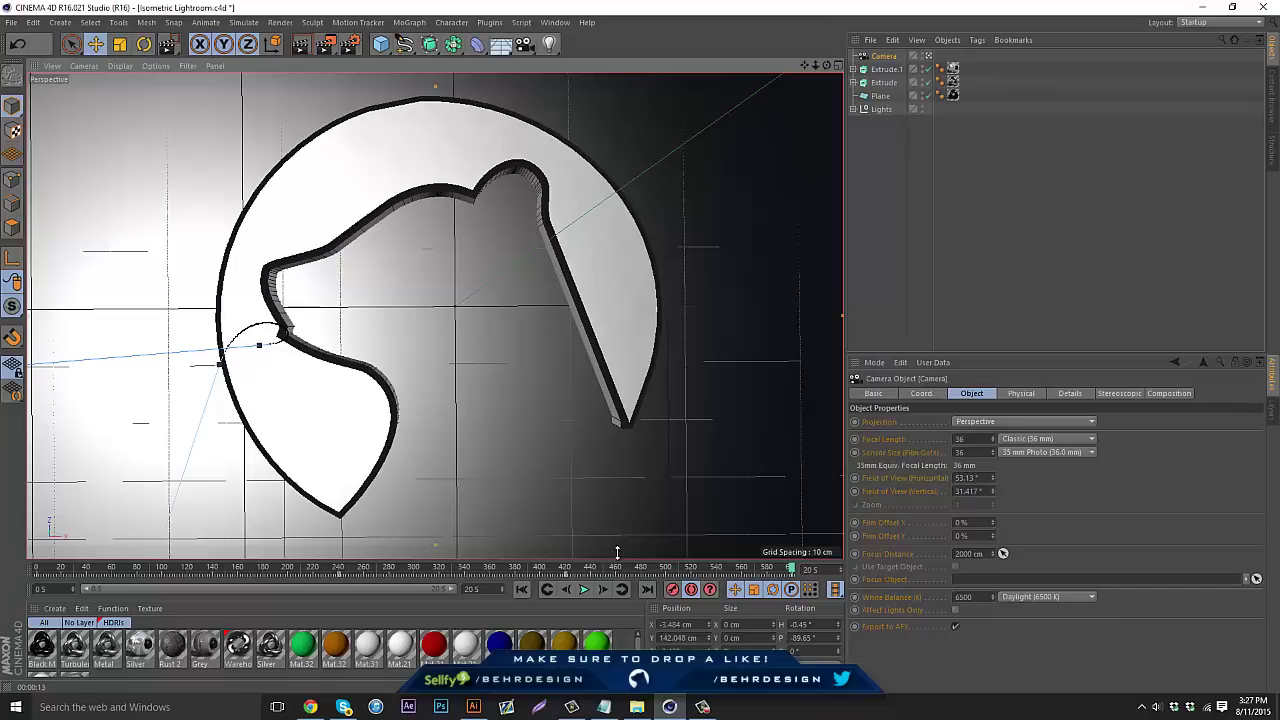
Step: Return to the start and review the full camera animation by playing and scrubbing through the timeline
{"action": "left_click_drag", "start_coordinate": [524, 568], "coordinate": [36, 556]}
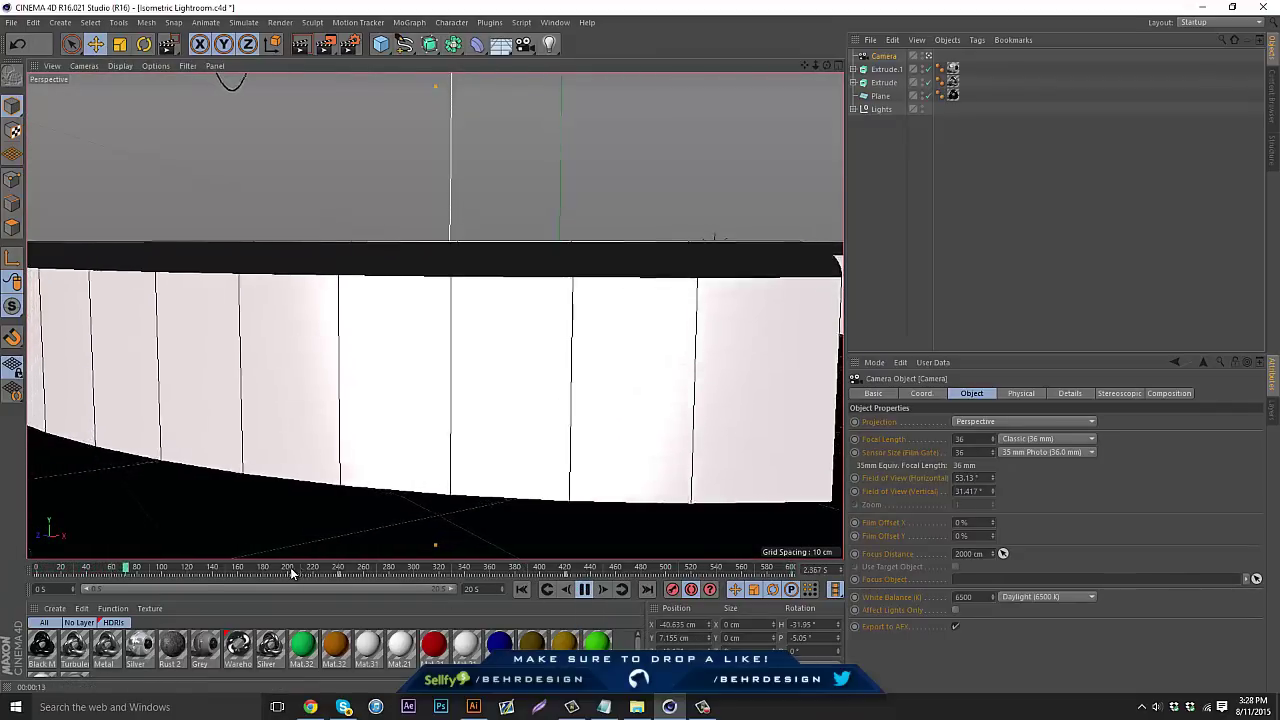
{"action": "left_click_drag", "start_coordinate": [167, 559], "coordinate": [692, 567]}
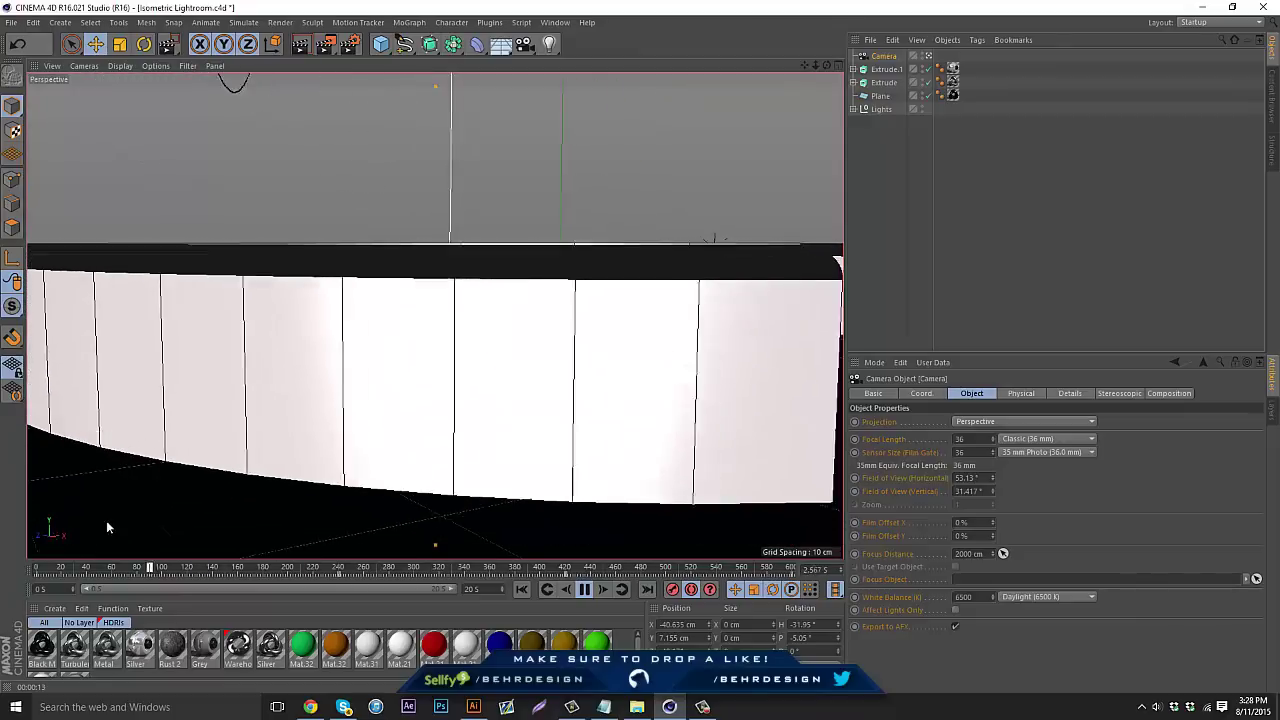
{"action": "left_click_drag", "start_coordinate": [107, 527], "coordinate": [808, 643]}
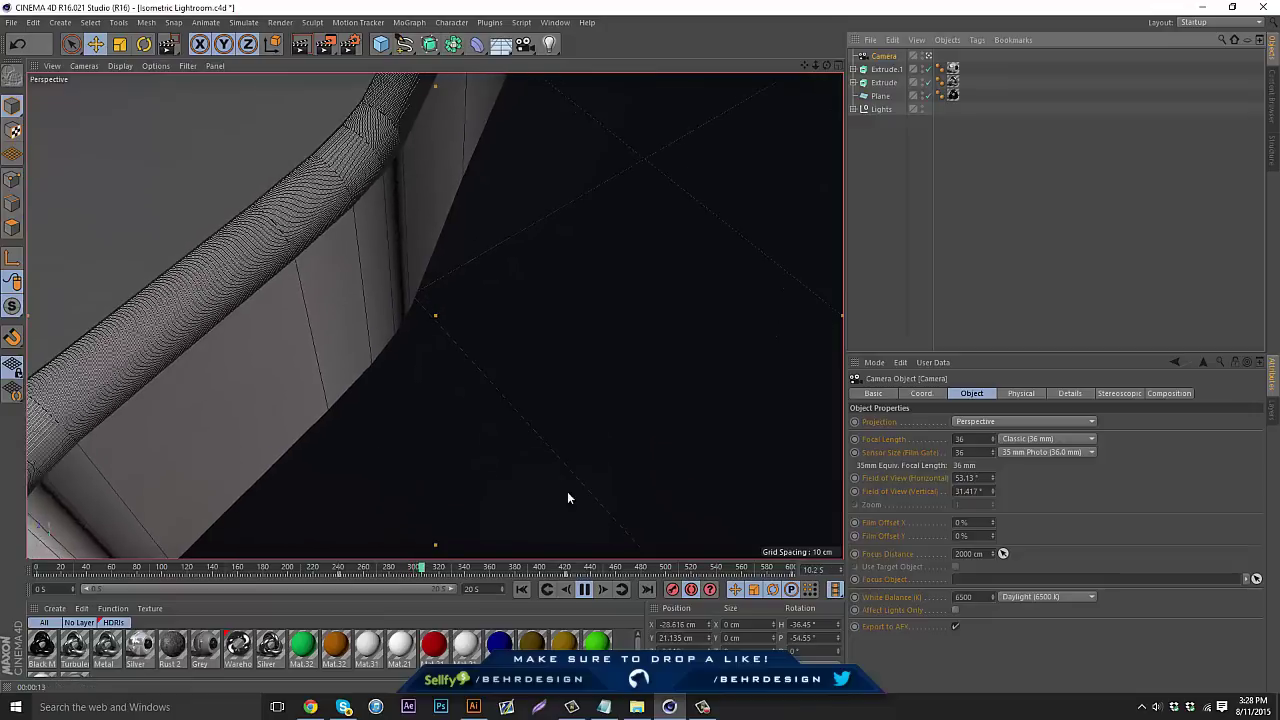
{"action": "left_click", "coordinate": [584, 589]}
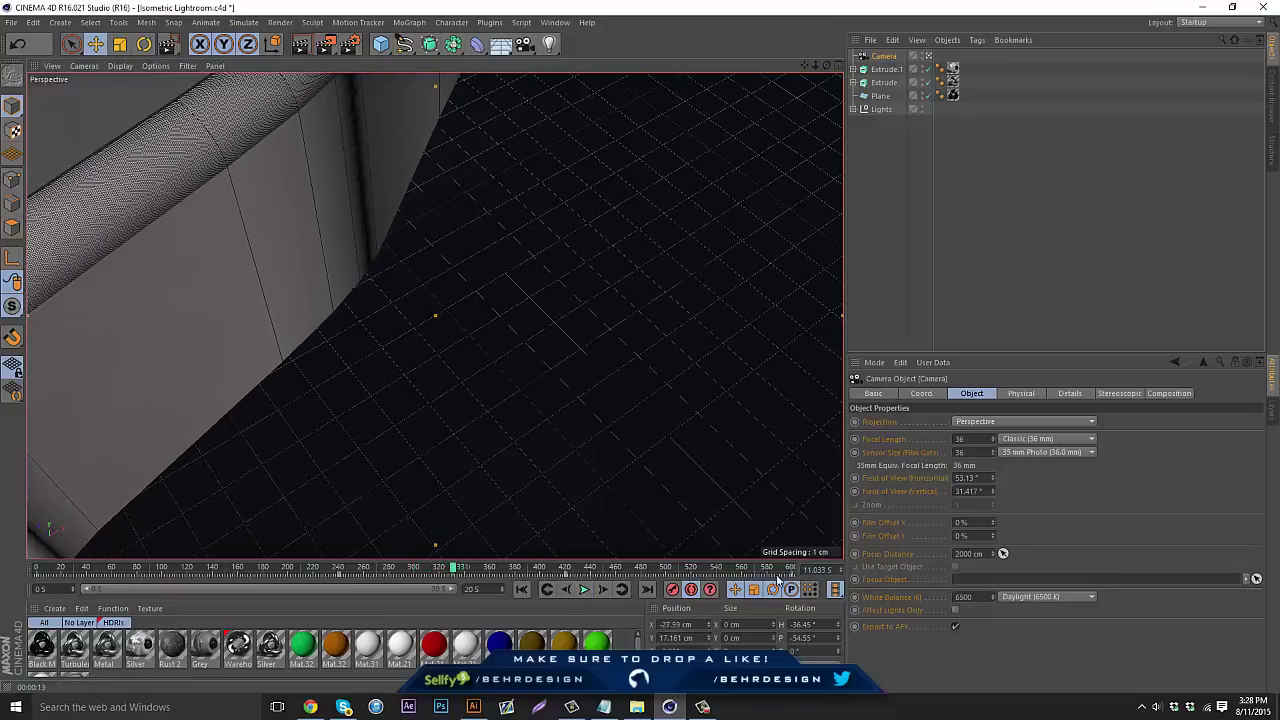
Step: Clear the camera's existing keyframes and keyframe it at frame 0 in a steep close-up of the logo's beveled rim
{"action": "left_click_drag", "start_coordinate": [798, 574], "coordinate": [2, 587]}
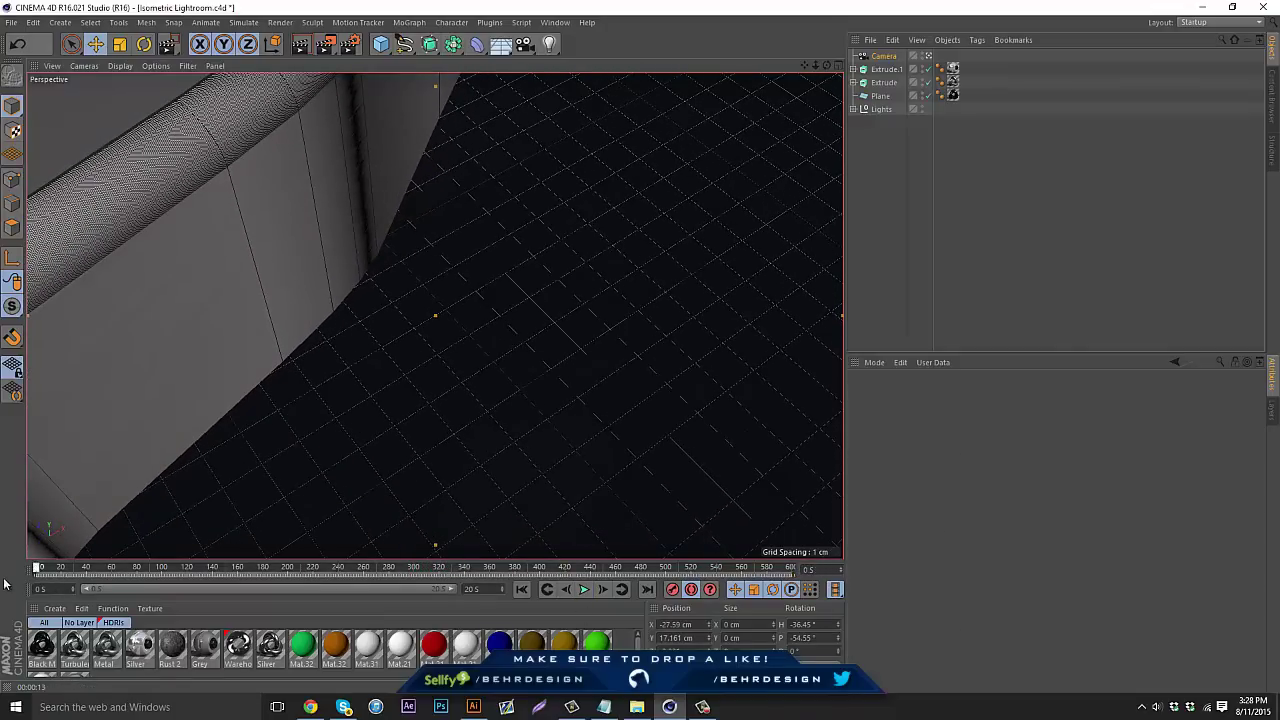
{"action": "left_click_drag", "start_coordinate": [806, 66], "coordinate": [16, 453]}
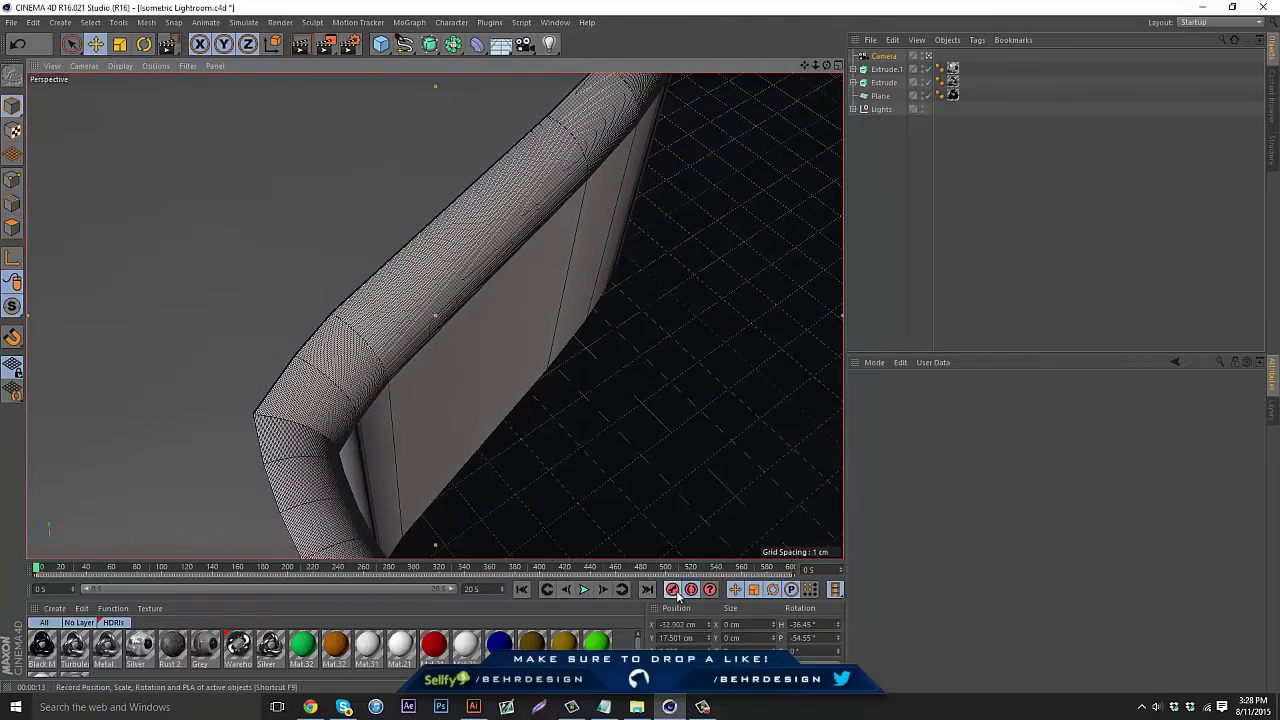
Step: Keyframe the camera at 6 s, shifted along and pulled back over the logo's inner edge, and play the move from the start
{"action": "left_click_drag", "start_coordinate": [827, 573], "coordinate": [621, 554]}
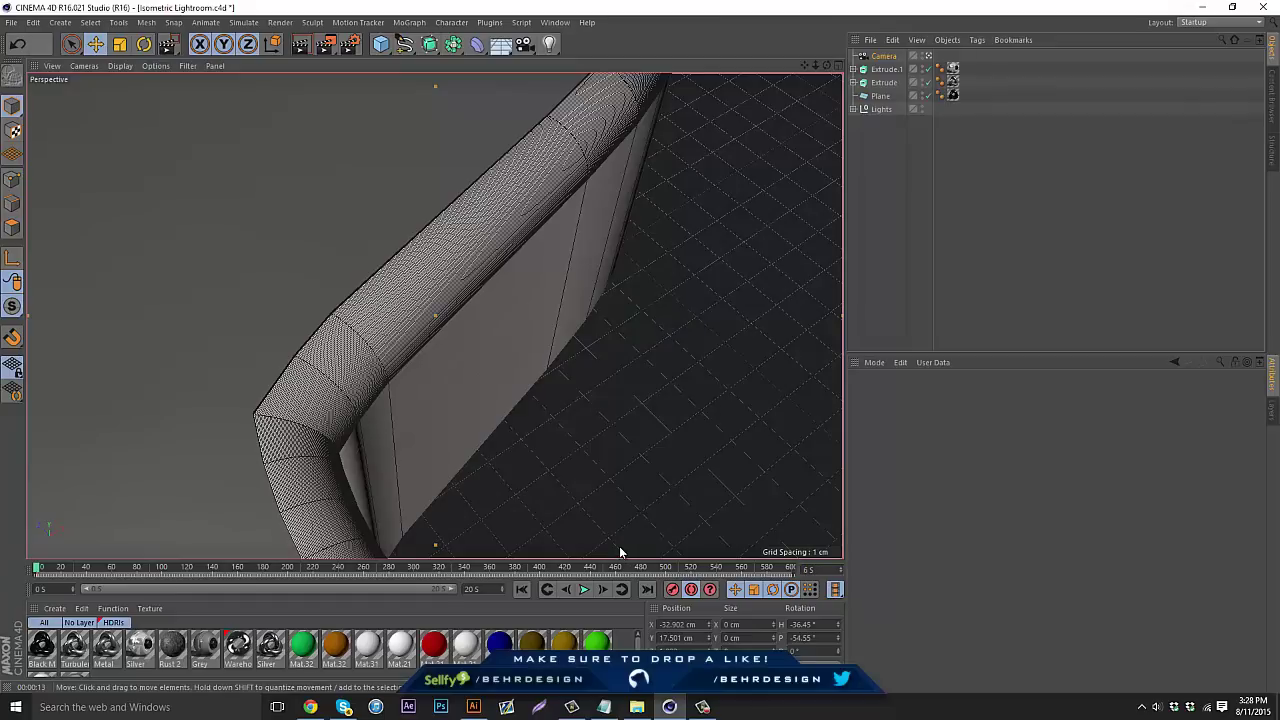
{"action": "left_click_drag", "start_coordinate": [804, 66], "coordinate": [645, 351]}
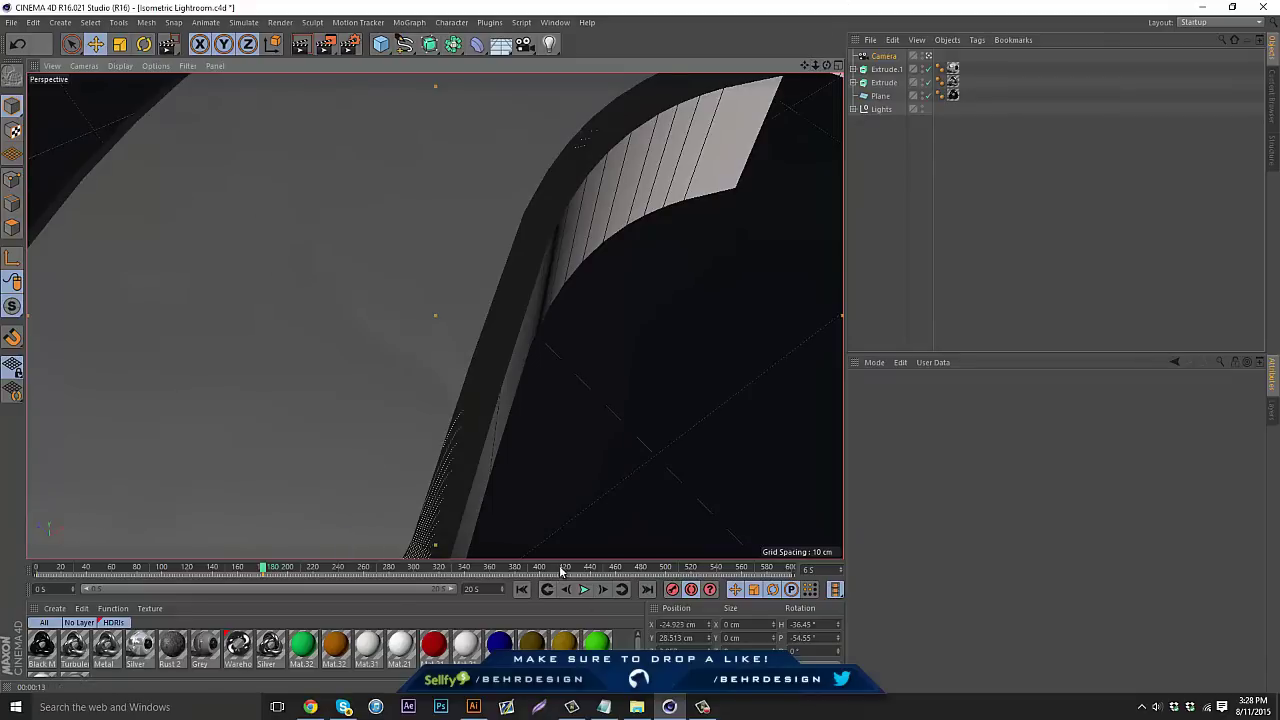
{"action": "left_click_drag", "start_coordinate": [563, 571], "coordinate": [0, 593]}
{"action": "left_click", "coordinate": [585, 589]}
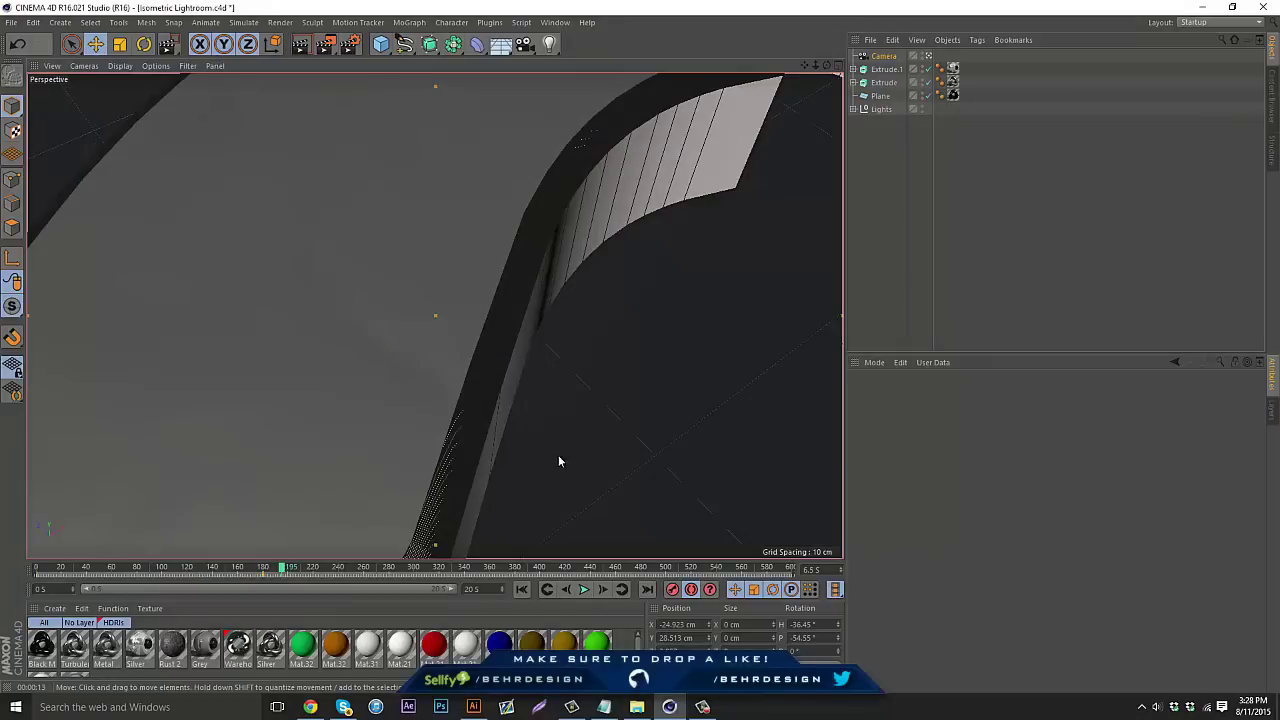
{"action": "left_click", "coordinate": [672, 709]}
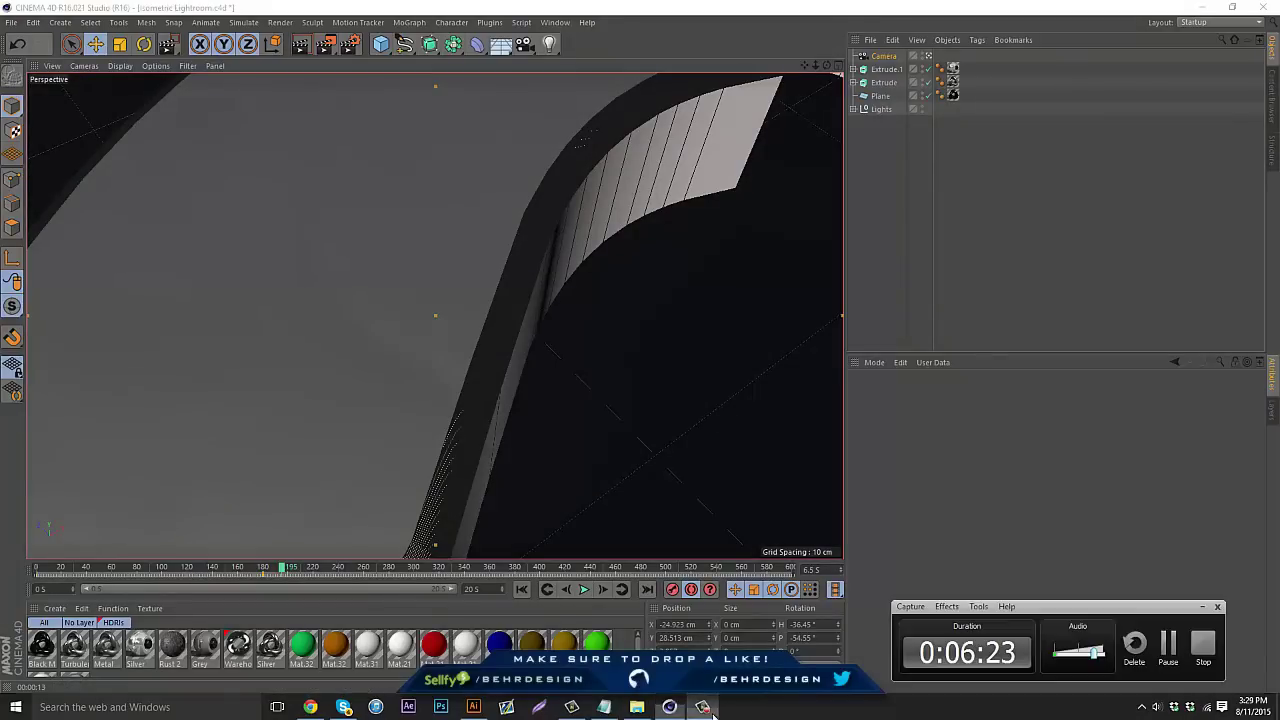
{"action": "left_click", "coordinate": [705, 709]}
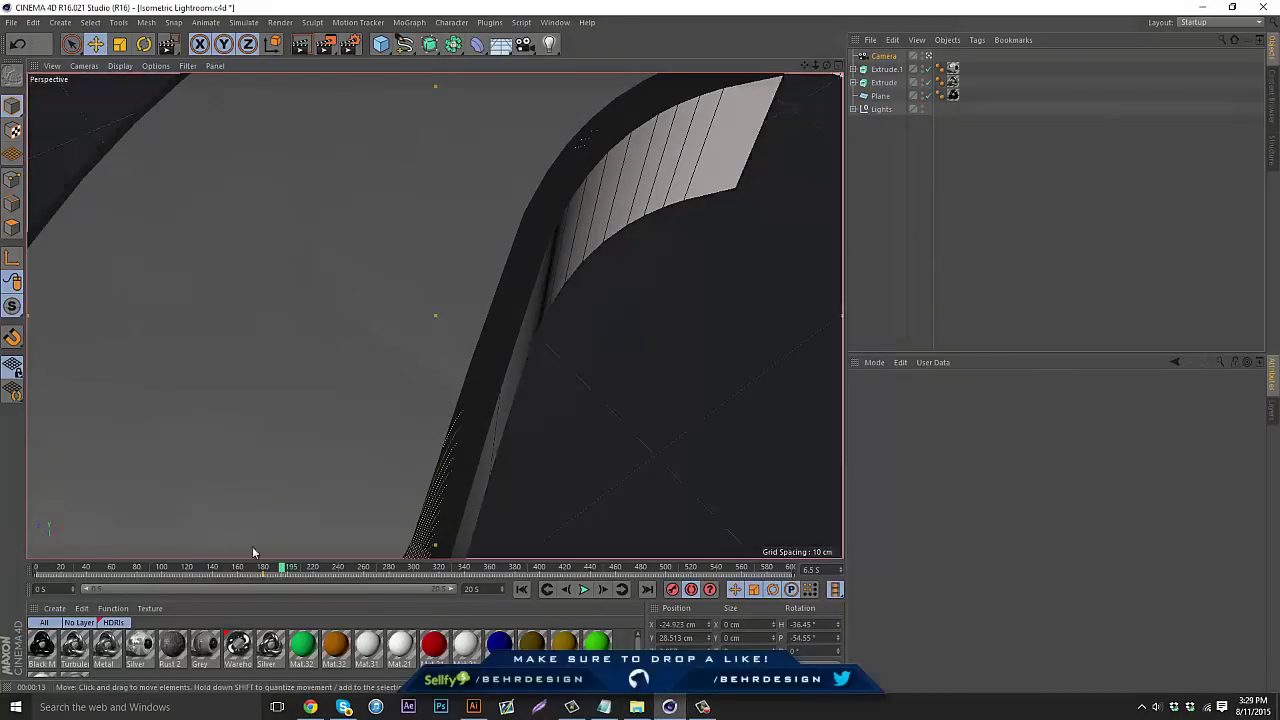
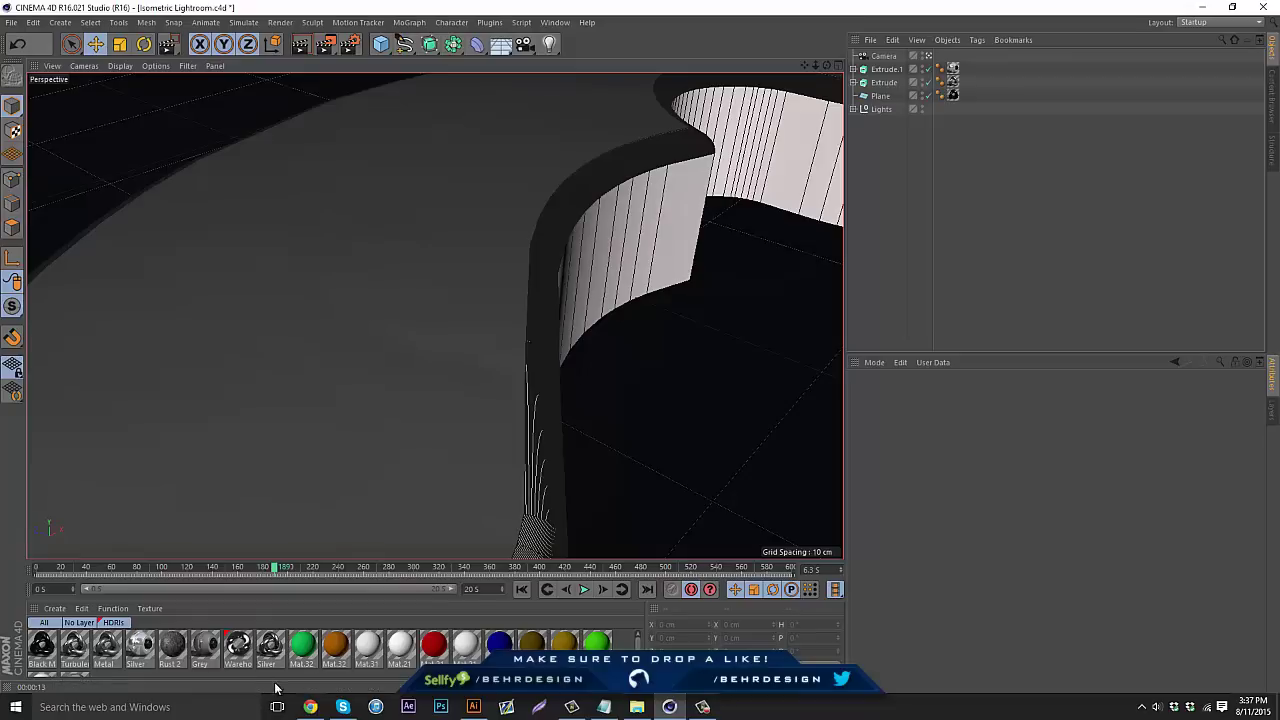
Step: Keyframe the camera at frame 214 in a low view across the logo's top toward its inner curve
{"action": "left_click_drag", "start_coordinate": [248, 568], "coordinate": [305, 571]}
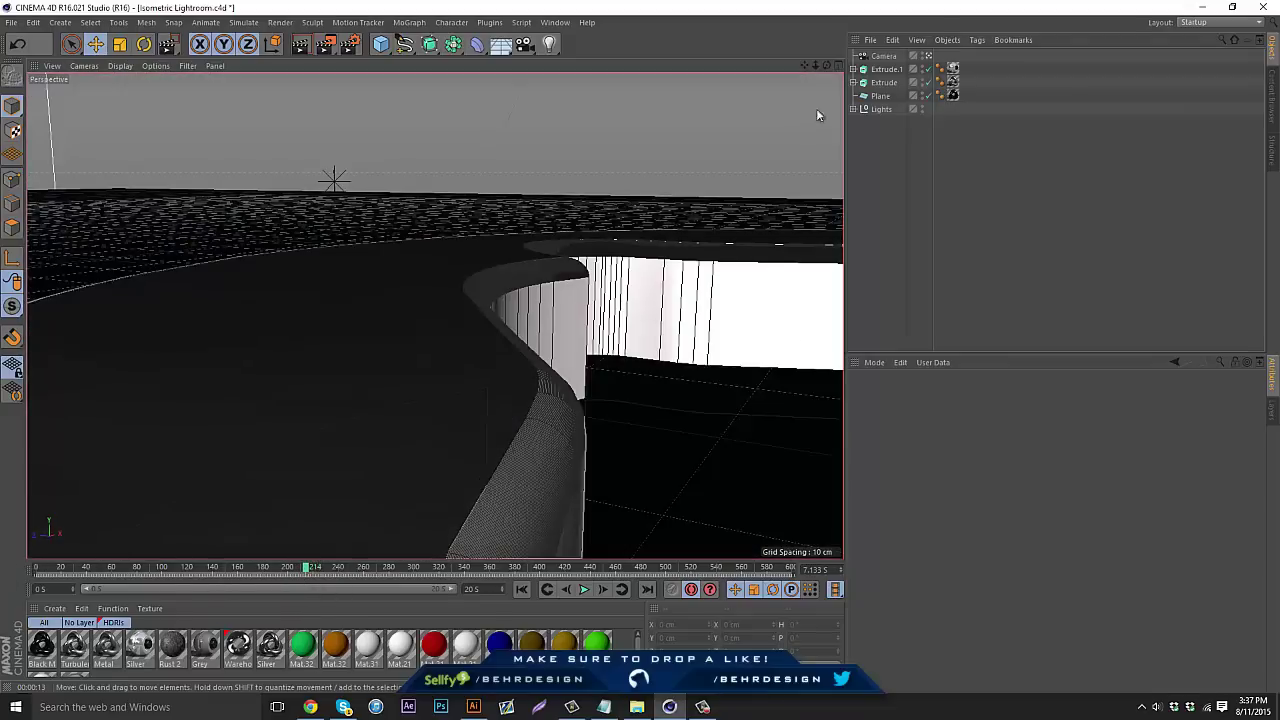
{"action": "left_click", "coordinate": [884, 56]}
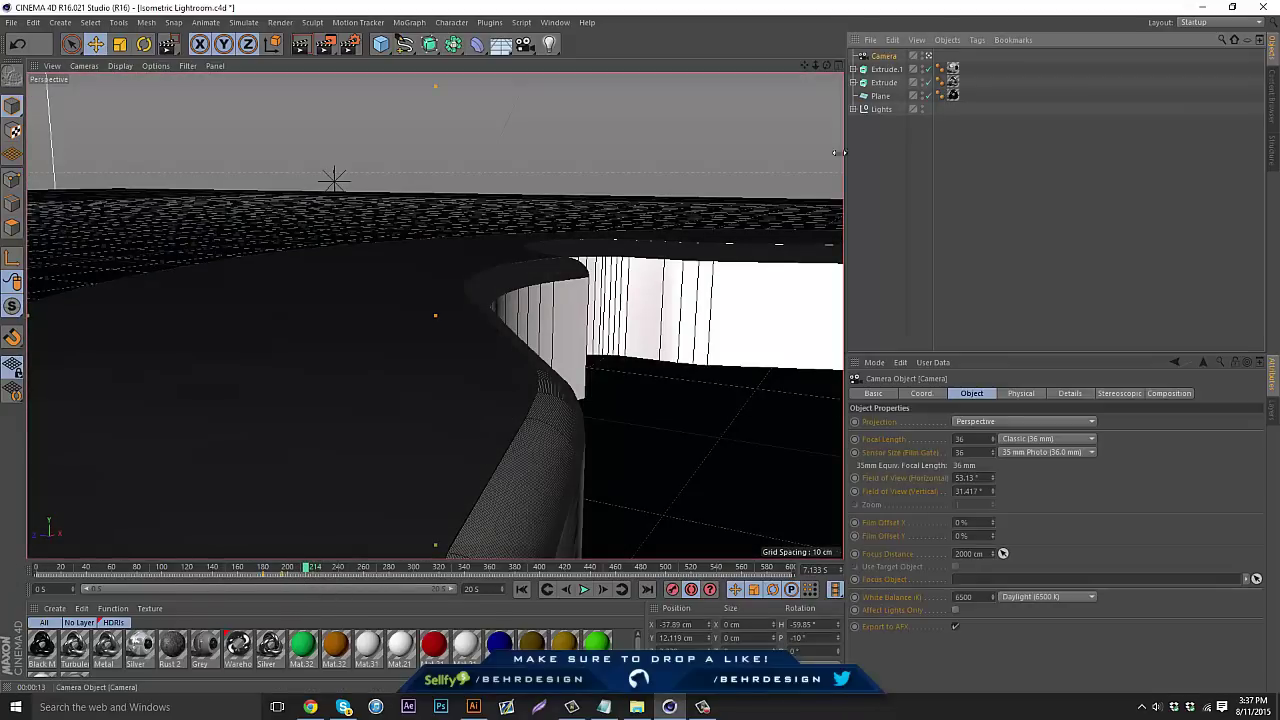
{"action": "left_click", "coordinate": [672, 592]}
Step: Keyframe the camera at frame 403, moved closer to the logo's inner curve, and scrub through the move to check it
{"action": "left_click", "coordinate": [543, 569]}
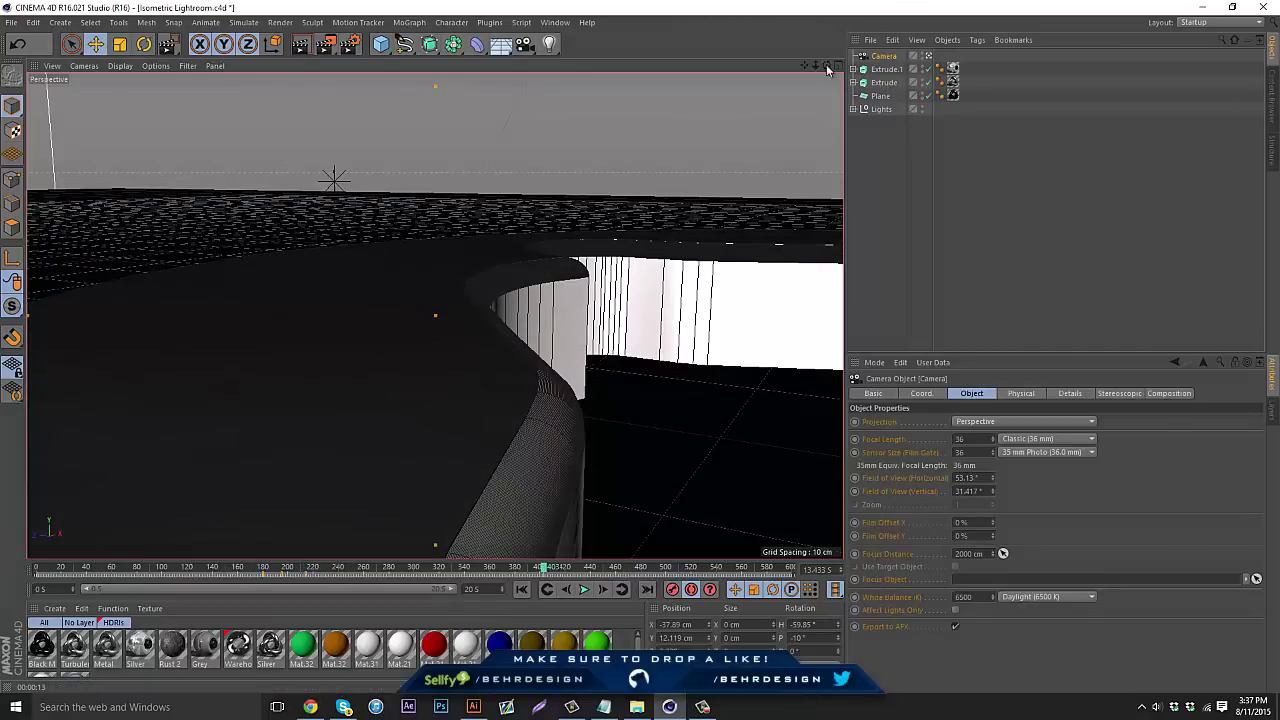
{"action": "left_click_drag", "start_coordinate": [826, 64], "coordinate": [695, 703]}
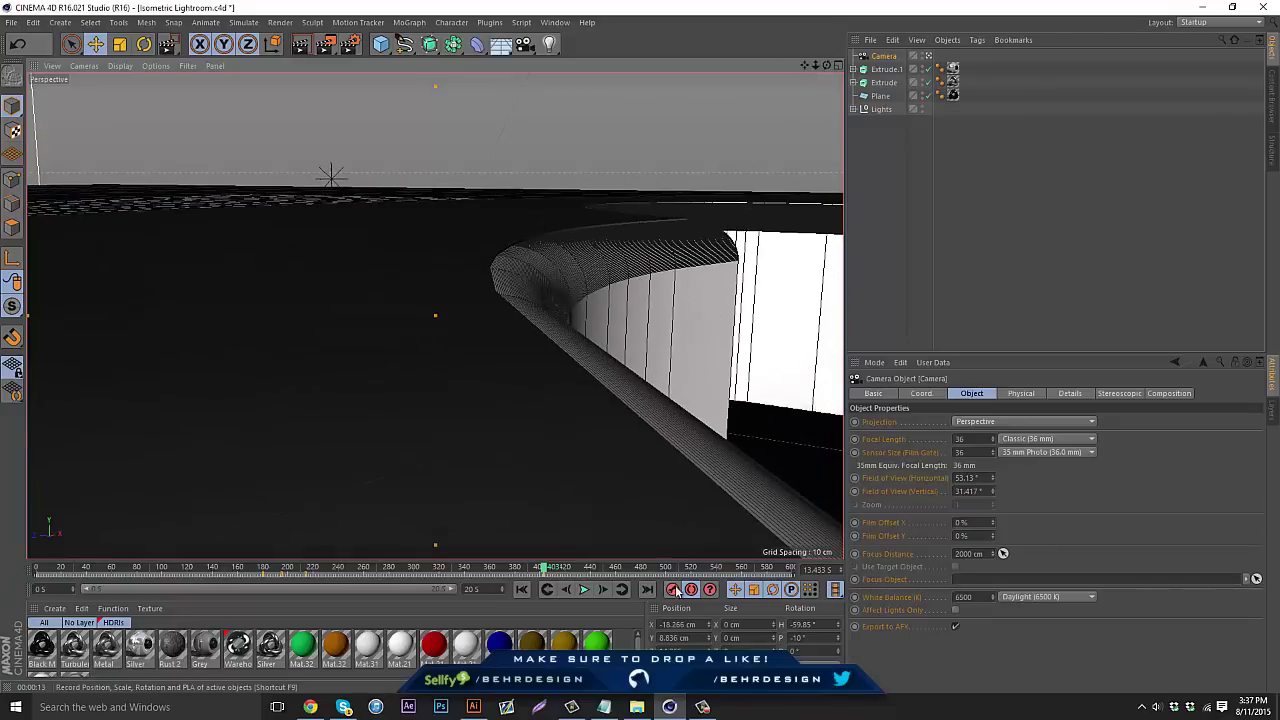
{"action": "left_click_drag", "start_coordinate": [447, 568], "coordinate": [530, 605]}
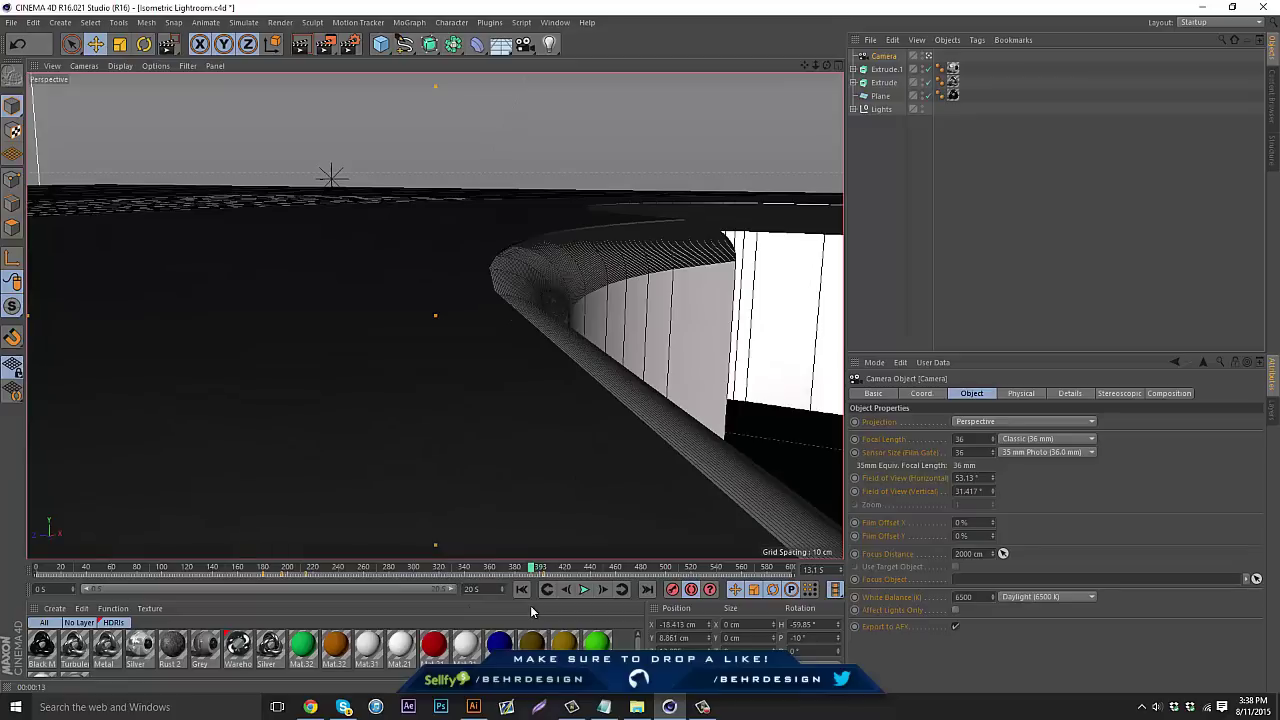
Step: Try replacing the animated camera: delete it, add a new camera and orbit to a low view of the whole logo
{"action": "left_click", "coordinate": [929, 284]}
{"action": "left_click", "coordinate": [881, 57]}
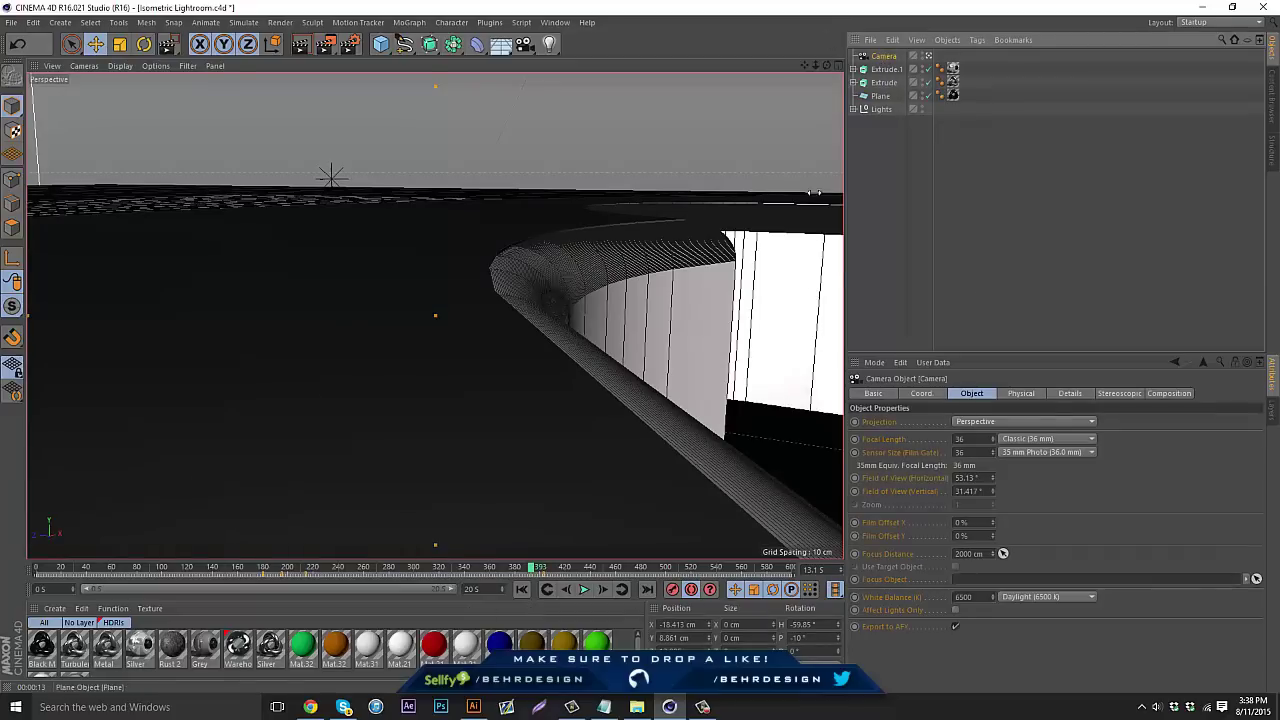
{"action": "key", "text": "Delete"}
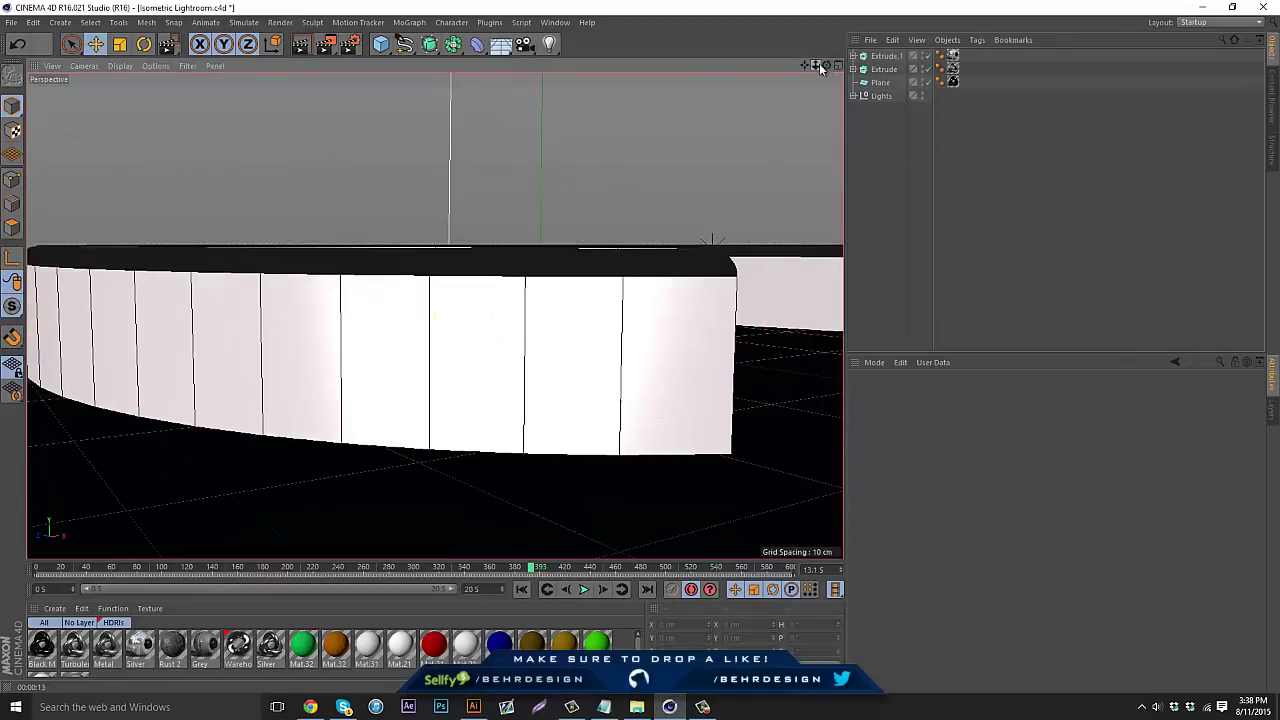
{"action": "left_click_drag", "start_coordinate": [827, 66], "coordinate": [812, 35]}
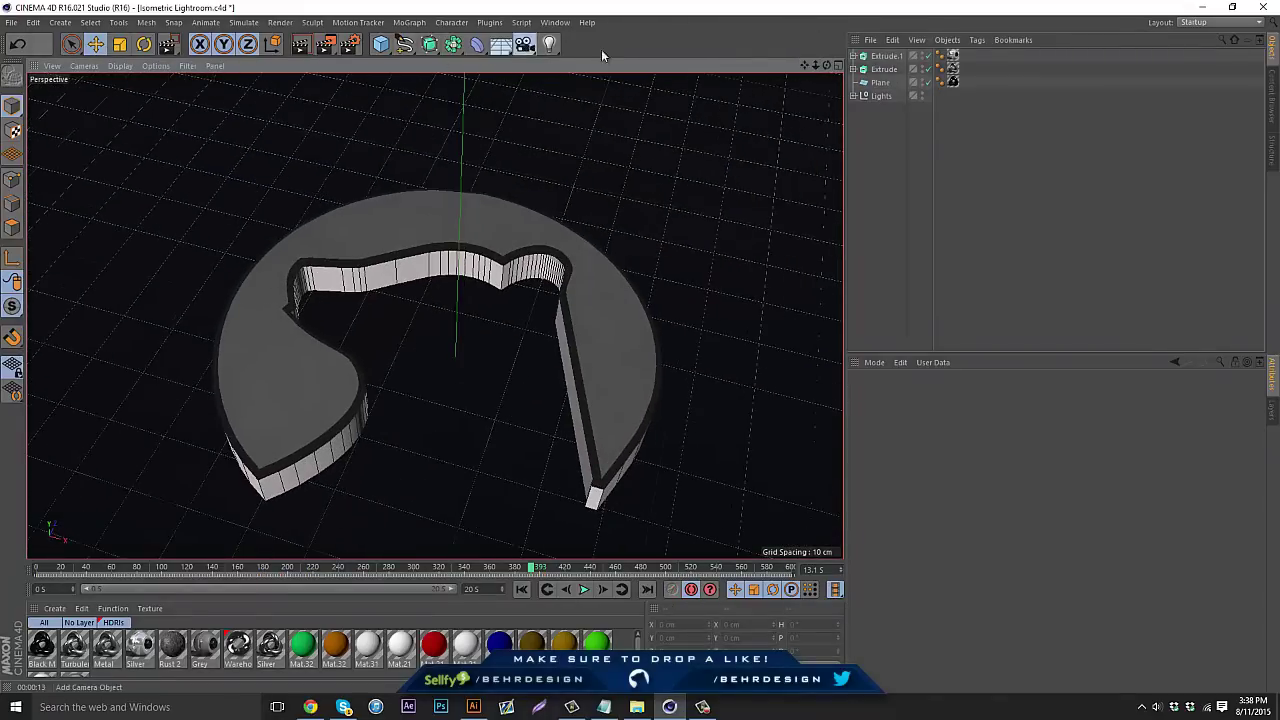
{"action": "left_click", "coordinate": [525, 44]}
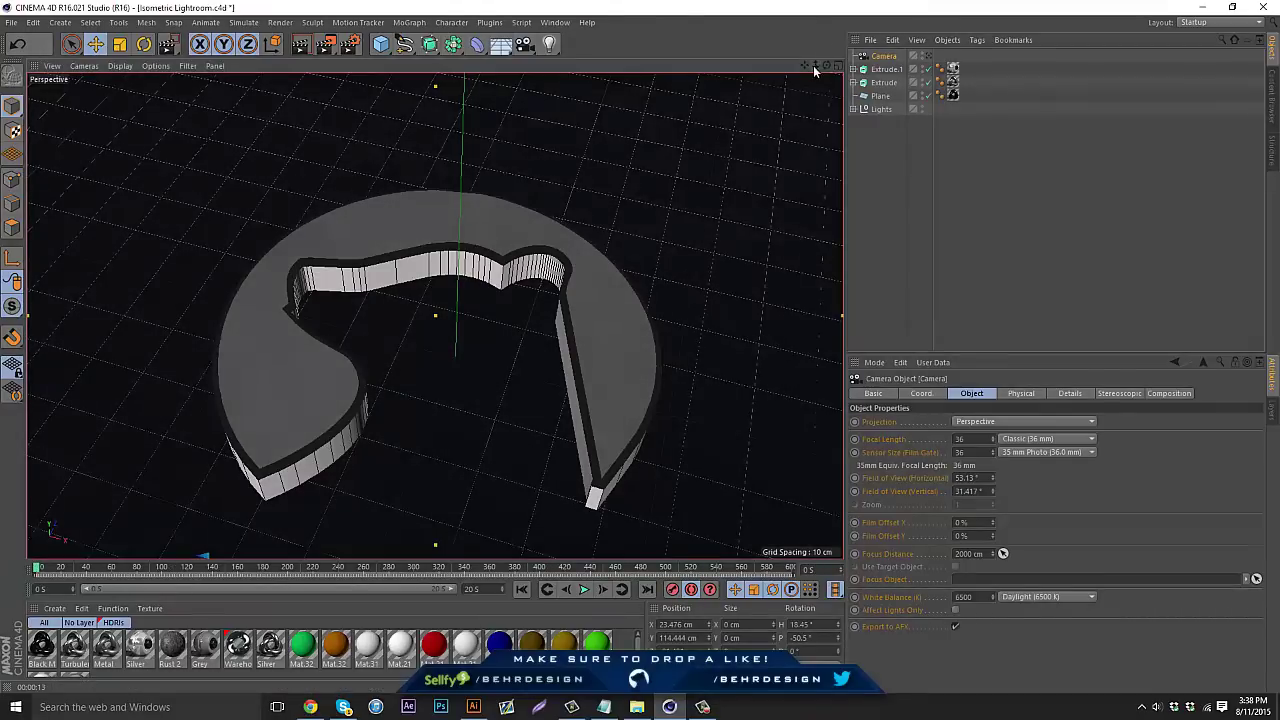
{"action": "left_click_drag", "start_coordinate": [814, 65], "coordinate": [642, 348]}
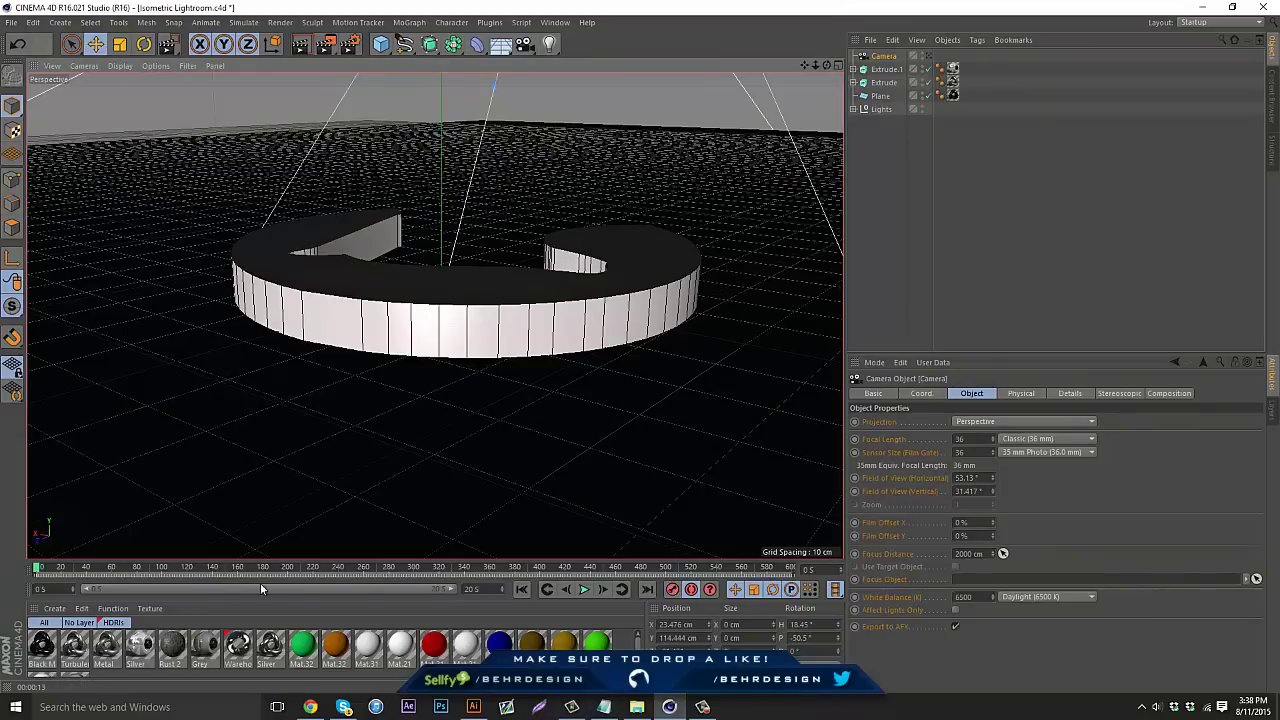
Step: Undo the replacement camera and its keyframes to restore the deleted animated camera, and scrub to frame 104
{"action": "key", "text": "ctrl+z"}
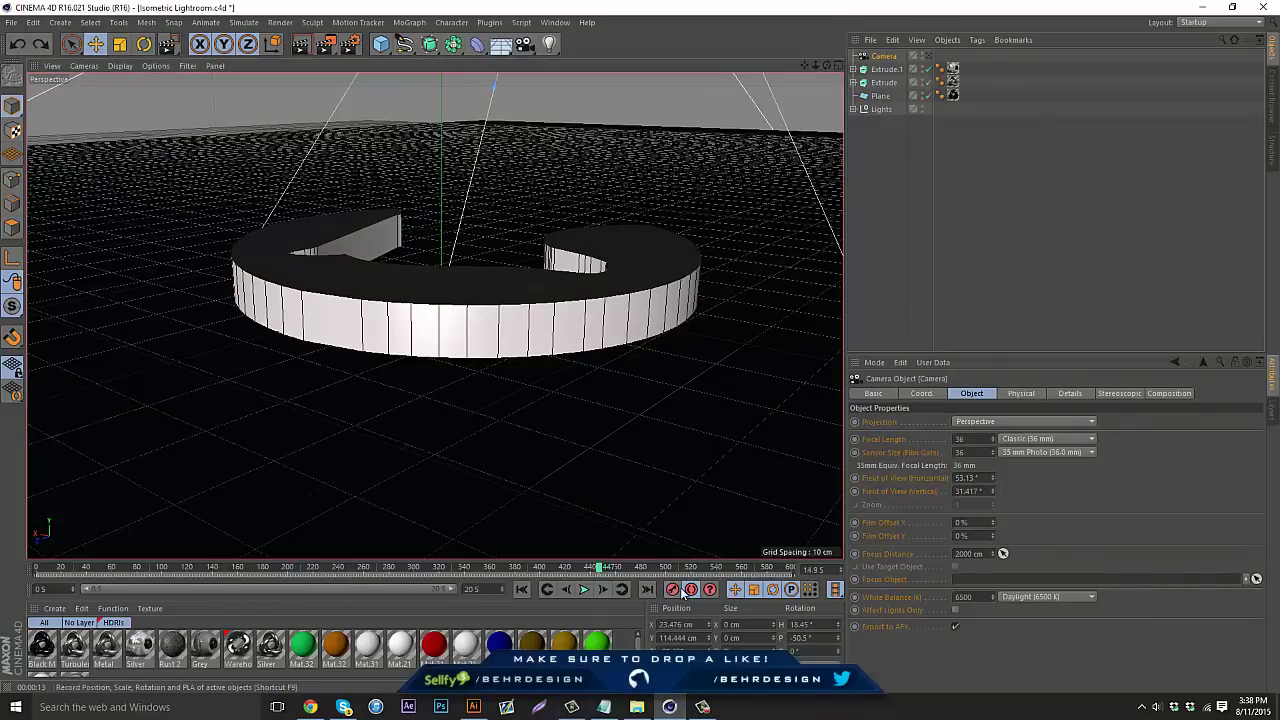
{"action": "left_click_drag", "start_coordinate": [10, 630], "coordinate": [12, 629]}
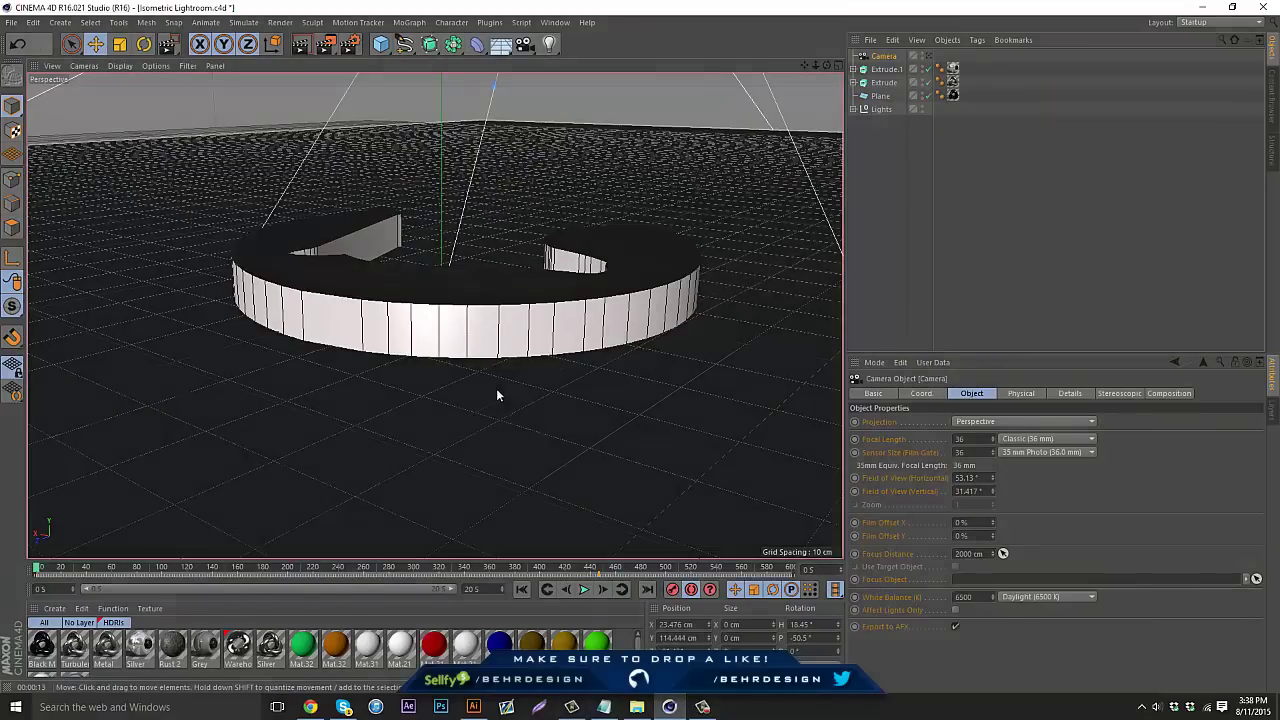
{"action": "key", "text": "ctrl+z"}
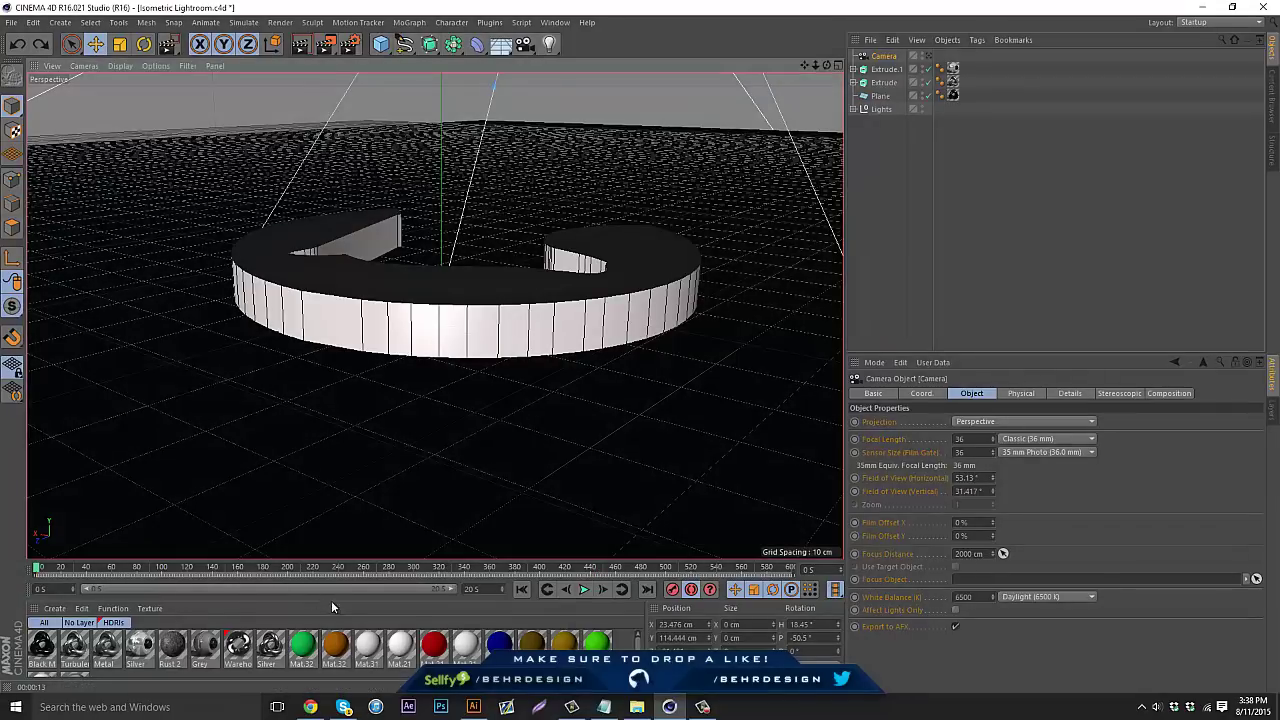
{"action": "key", "text": "ctrl+y"}
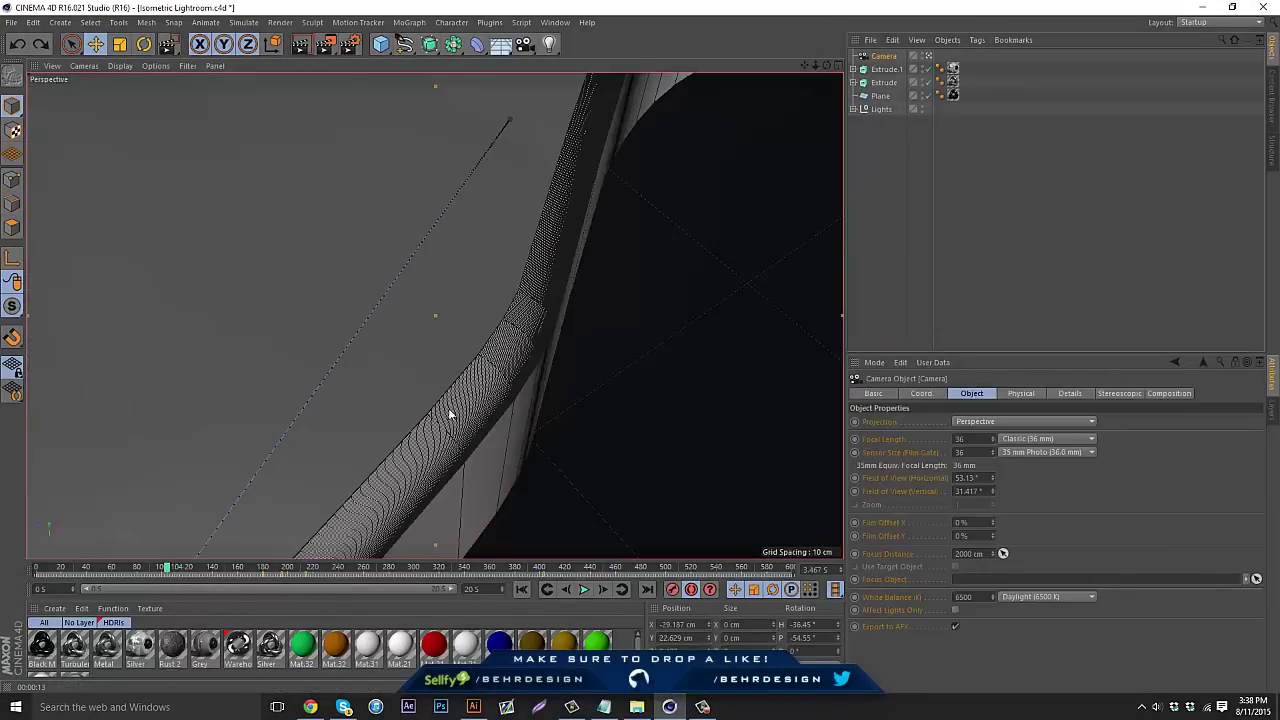
Step: Replace the animated camera with a new camera at frame 0, set in a low view of the whole logo
{"action": "left_click_drag", "start_coordinate": [674, 146], "coordinate": [429, 349], "text": "alt"}
{"action": "key", "text": "Delete"}
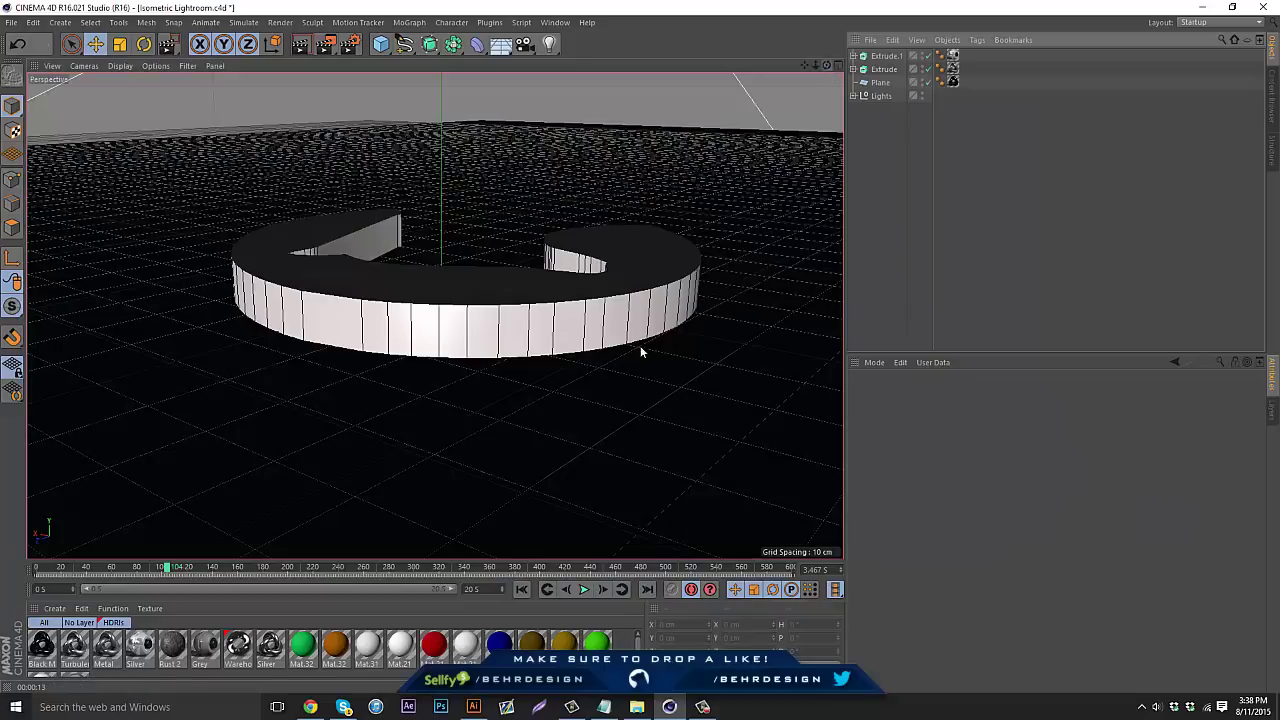
{"action": "left_click_drag", "start_coordinate": [640, 350], "coordinate": [645, 235], "text": "alt"}
{"action": "left_click_drag", "start_coordinate": [163, 575], "coordinate": [36, 576]}
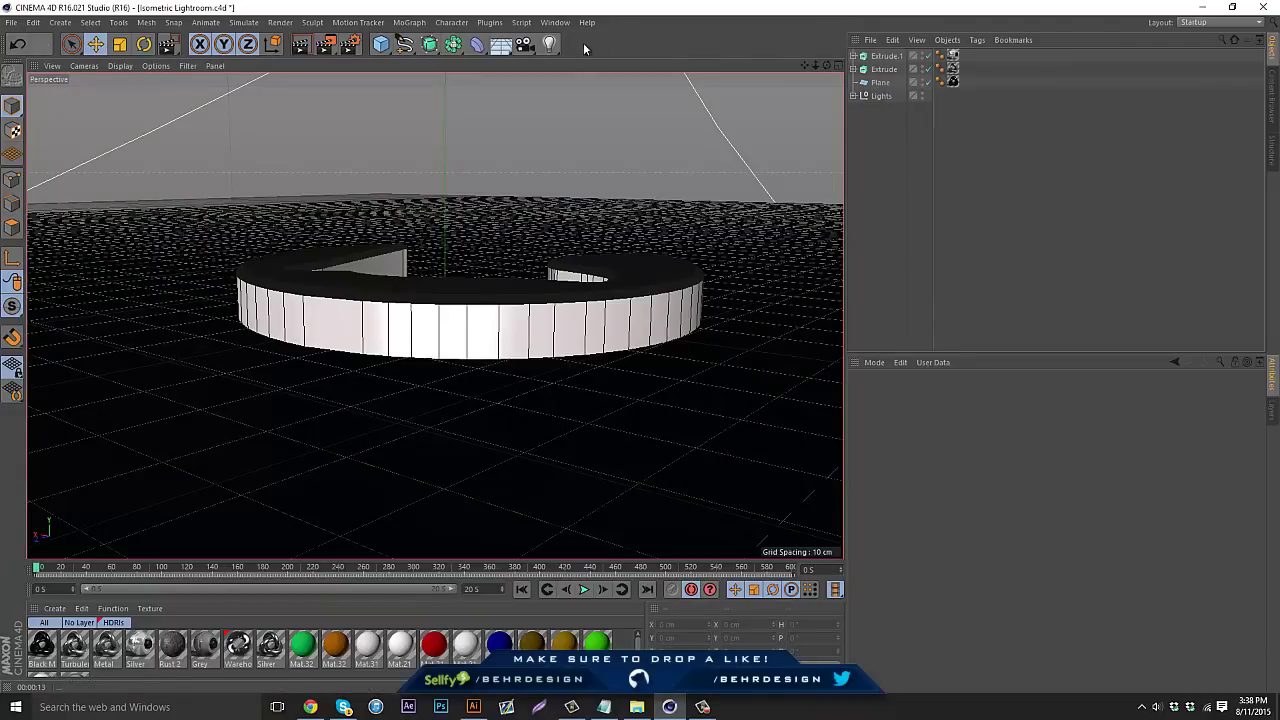
{"action": "left_click", "coordinate": [522, 46]}
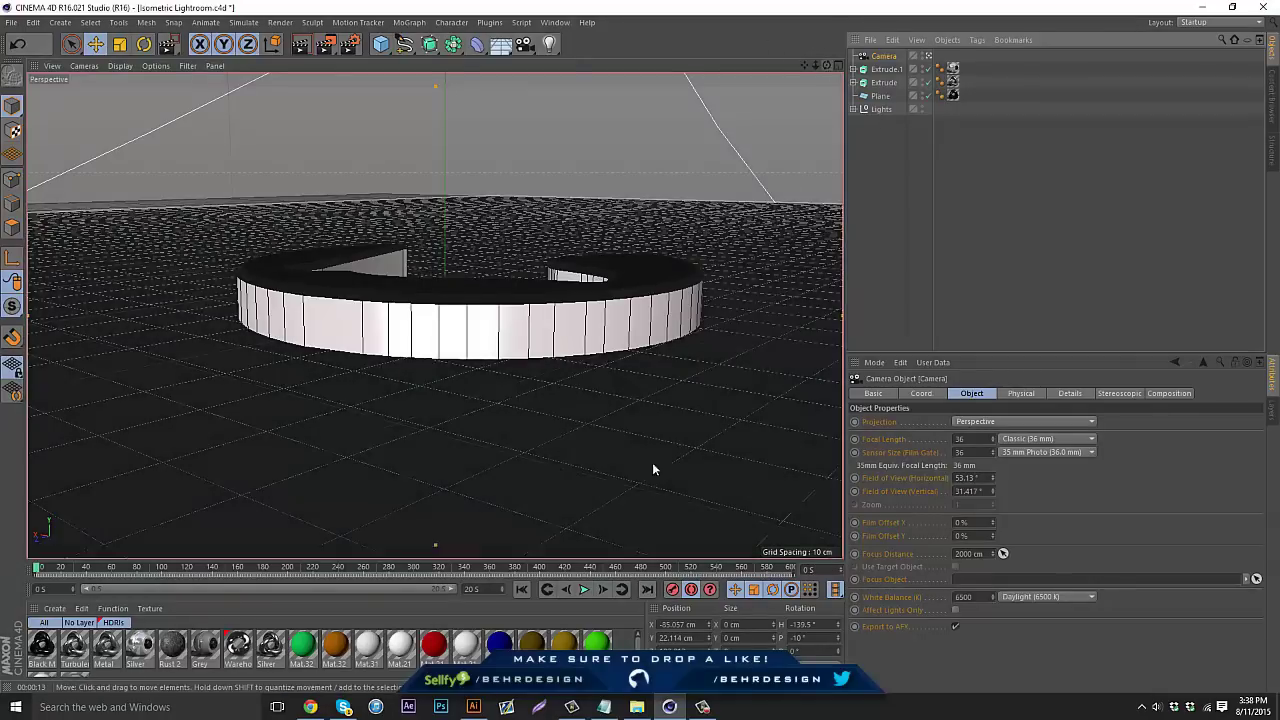
Step: At frame 454, move the camera to a low close-up looking into the logo's open side
{"action": "left_click", "coordinate": [610, 567]}
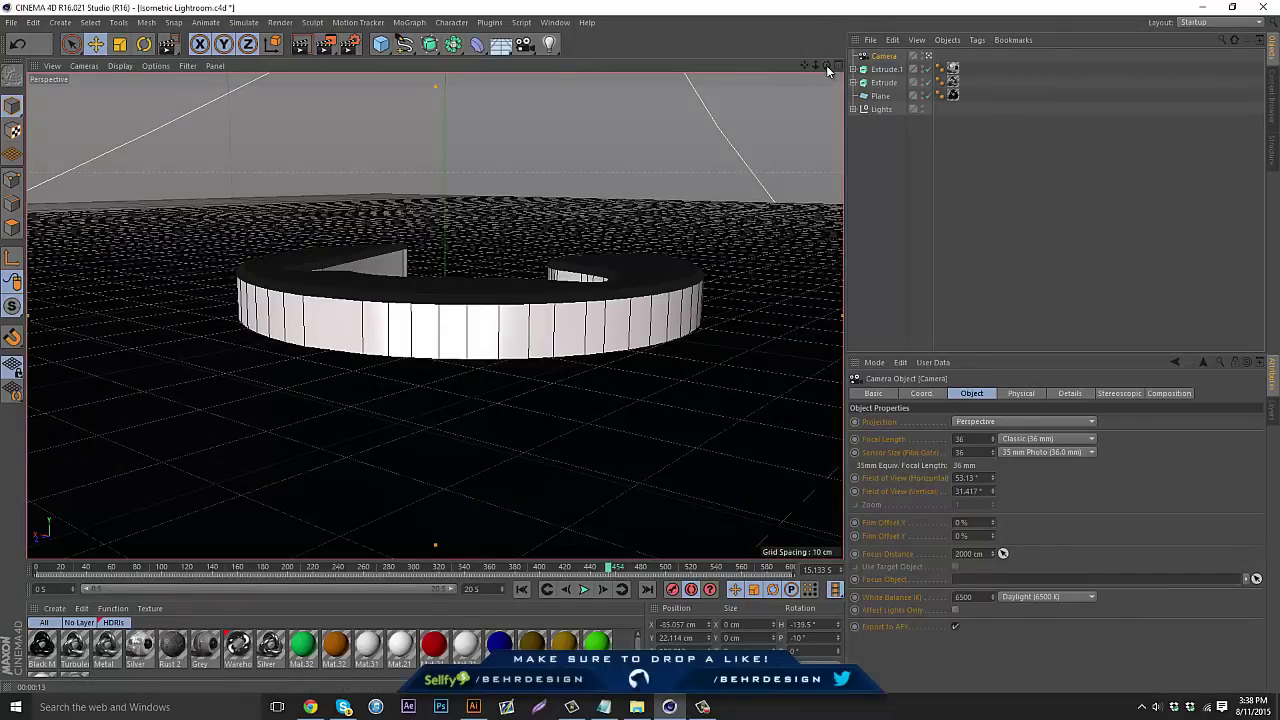
{"action": "left_click_drag", "start_coordinate": [826, 66], "coordinate": [640, 348]}
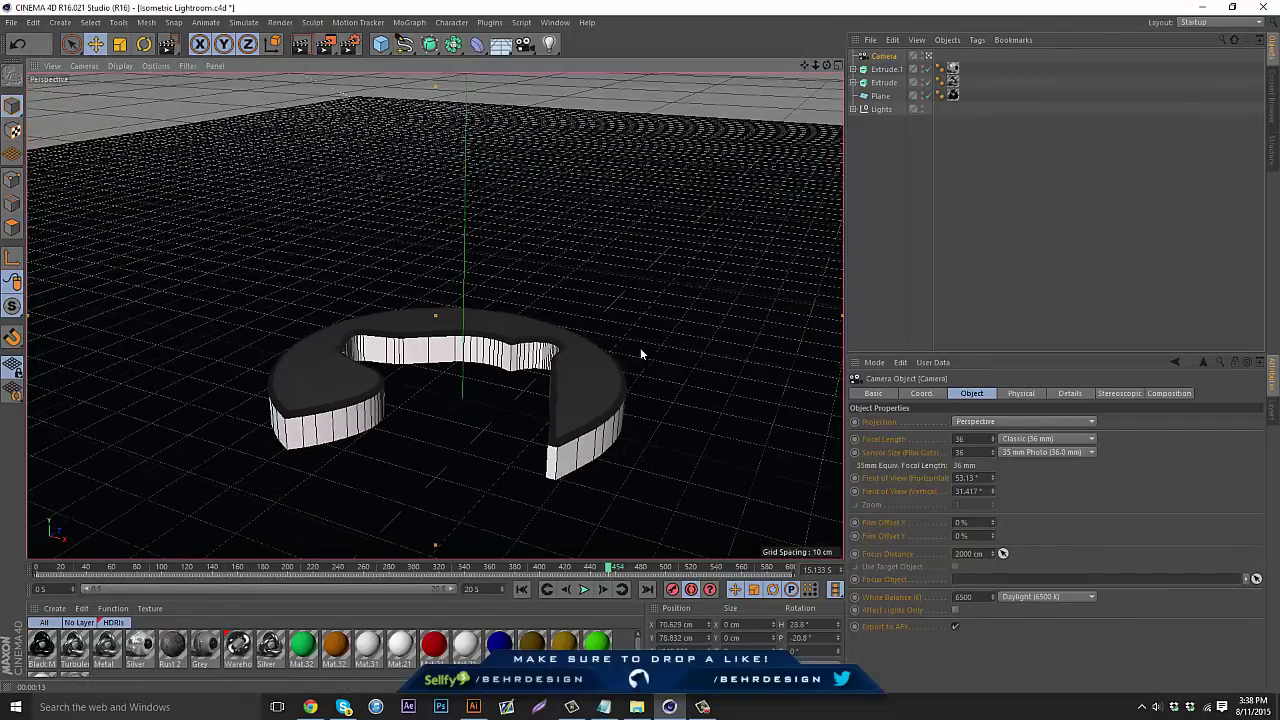
{"action": "left_click_drag", "start_coordinate": [806, 66], "coordinate": [640, 347]}
{"action": "left_click_drag", "start_coordinate": [826, 65], "coordinate": [640, 348]}
{"action": "left_click_drag", "start_coordinate": [822, 64], "coordinate": [640, 346]}
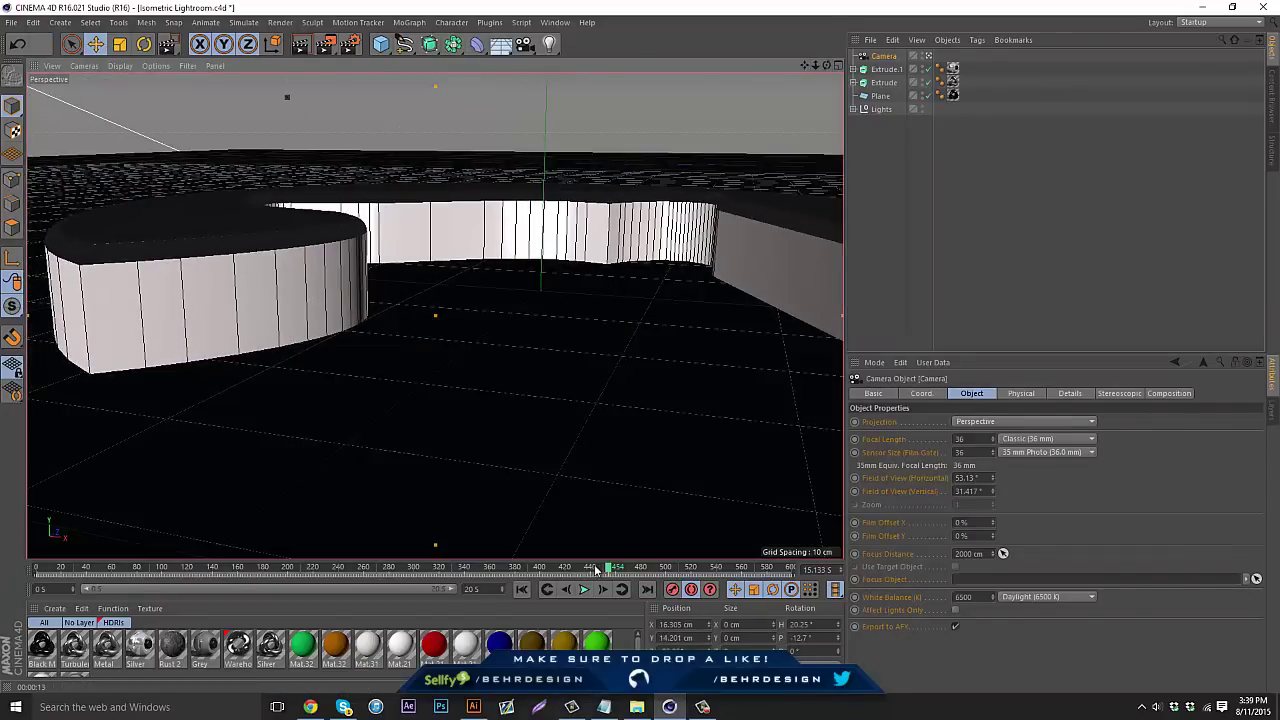
Step: At frame 512, move the camera to a very low close-up of the logo's outer side wall
{"action": "left_click_drag", "start_coordinate": [596, 569], "coordinate": [712, 568]}
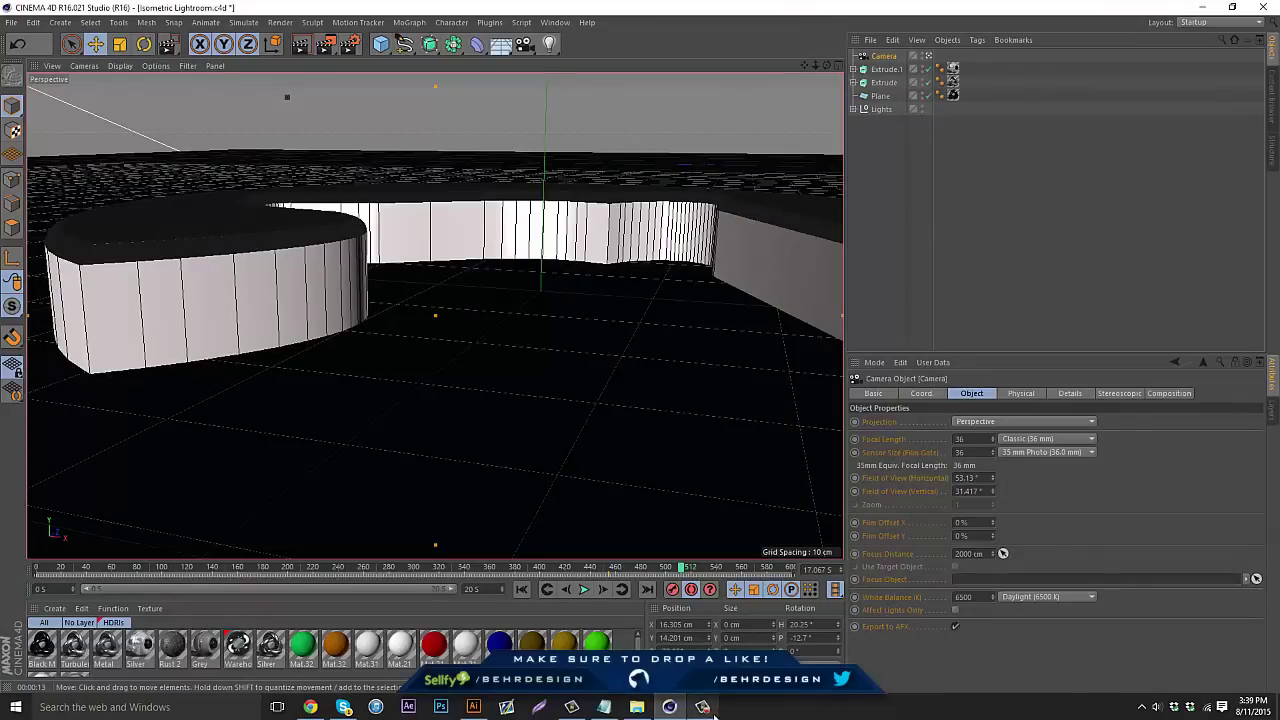
{"action": "left_click", "coordinate": [704, 707]}
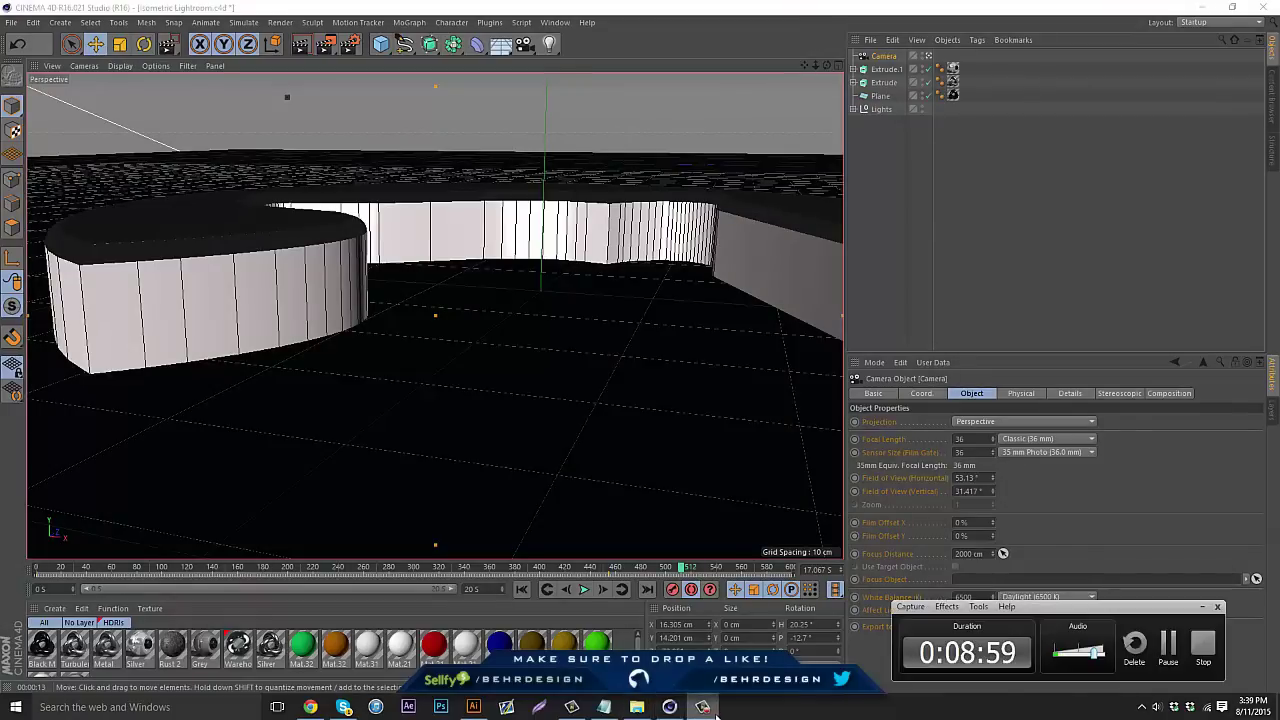
{"action": "left_click", "coordinate": [704, 707]}
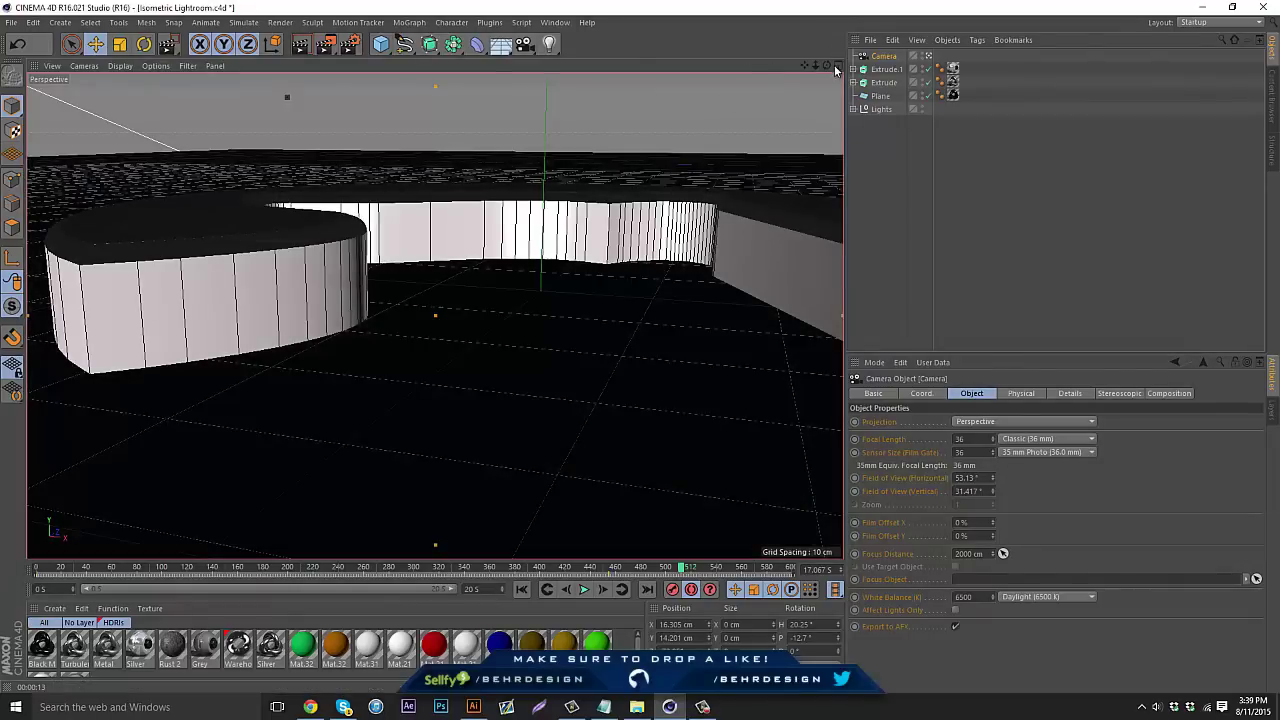
{"action": "left_click_drag", "start_coordinate": [826, 65], "coordinate": [640, 346]}
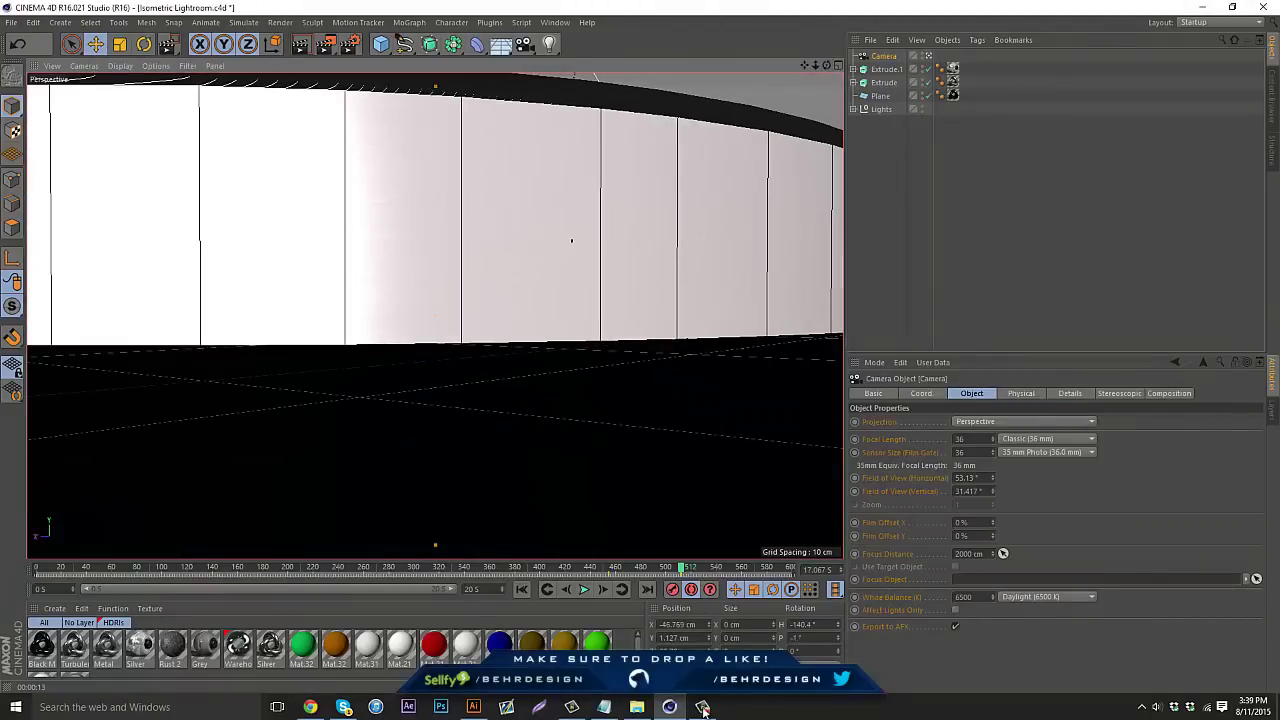